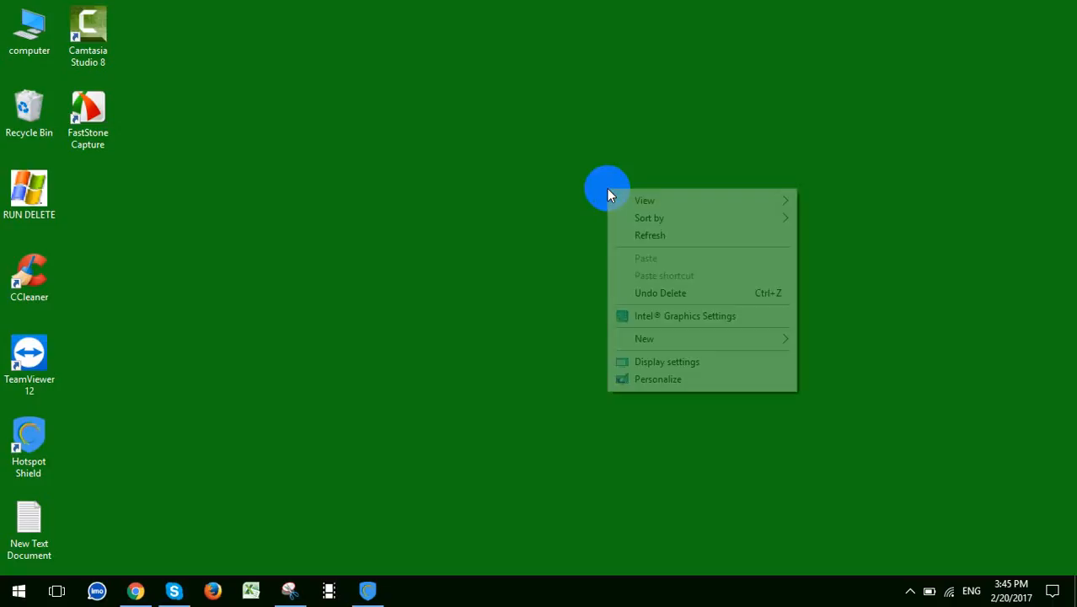
left_click(656, 235)
right_click(657, 235)
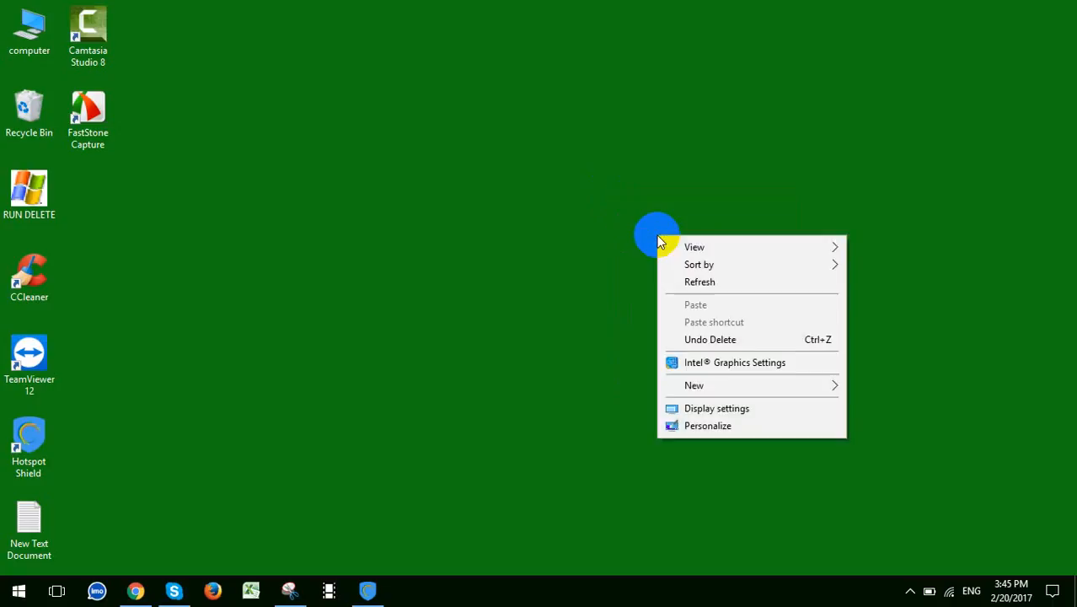
left_click(682, 278)
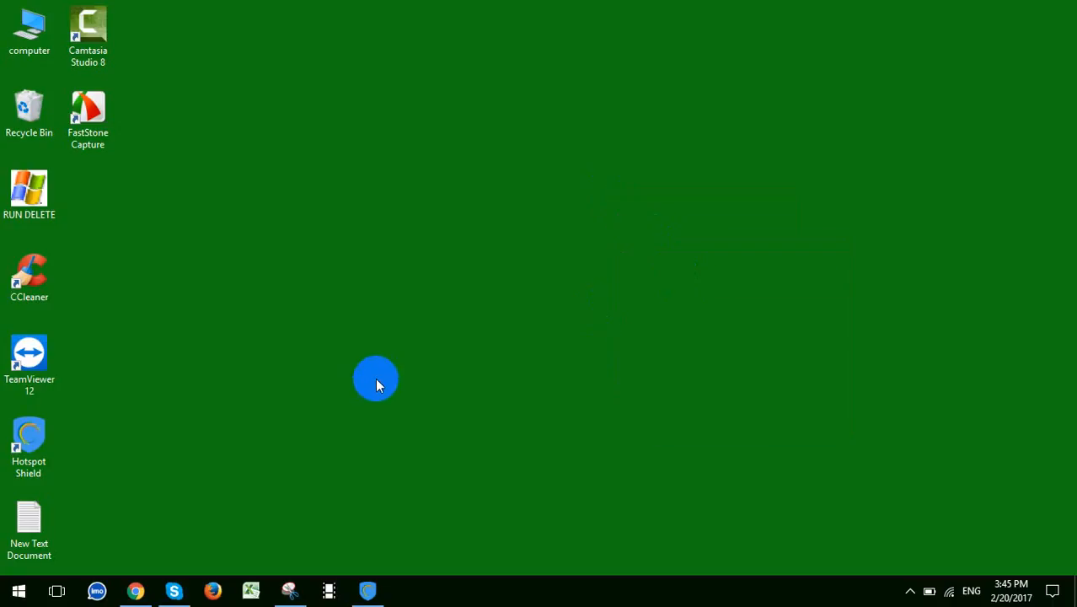
Switch to Chrome and open picmonkey.com.
left_click(135, 590)
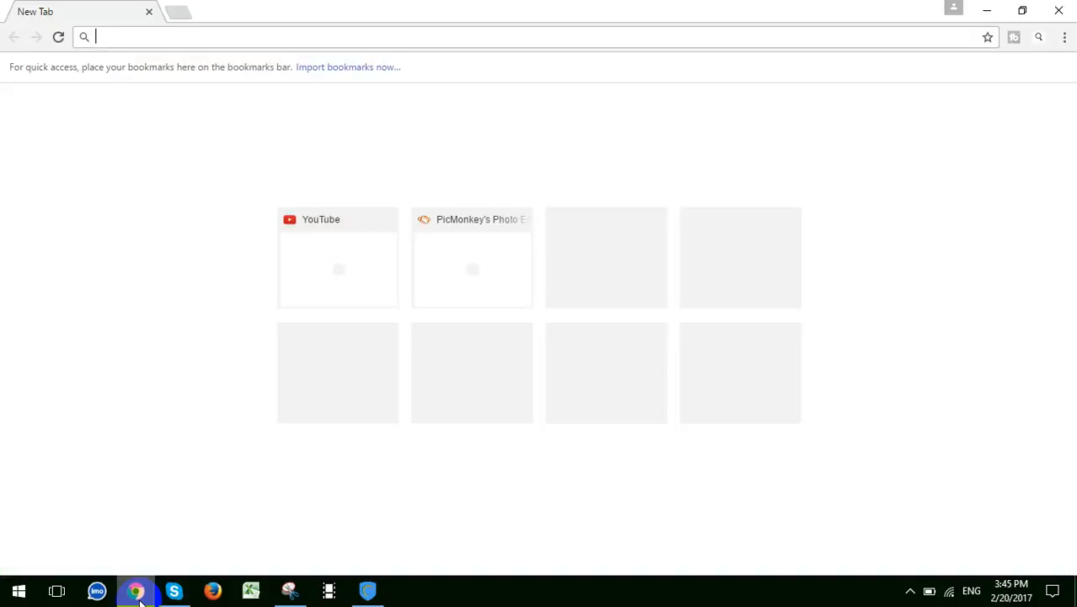
left_click(113, 41)
type("picmonkey.com")
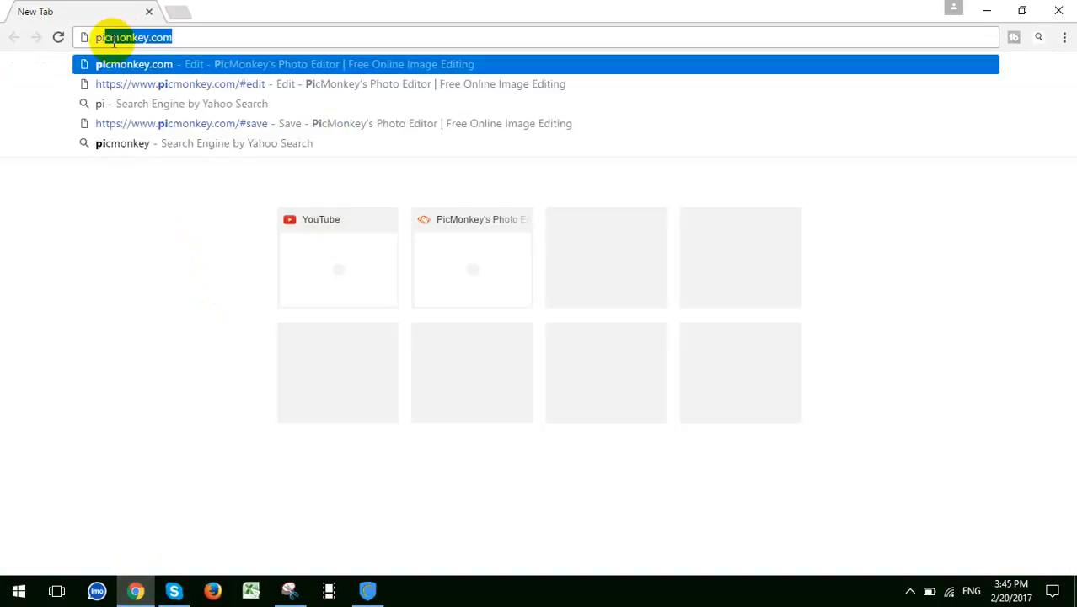
key("Return")
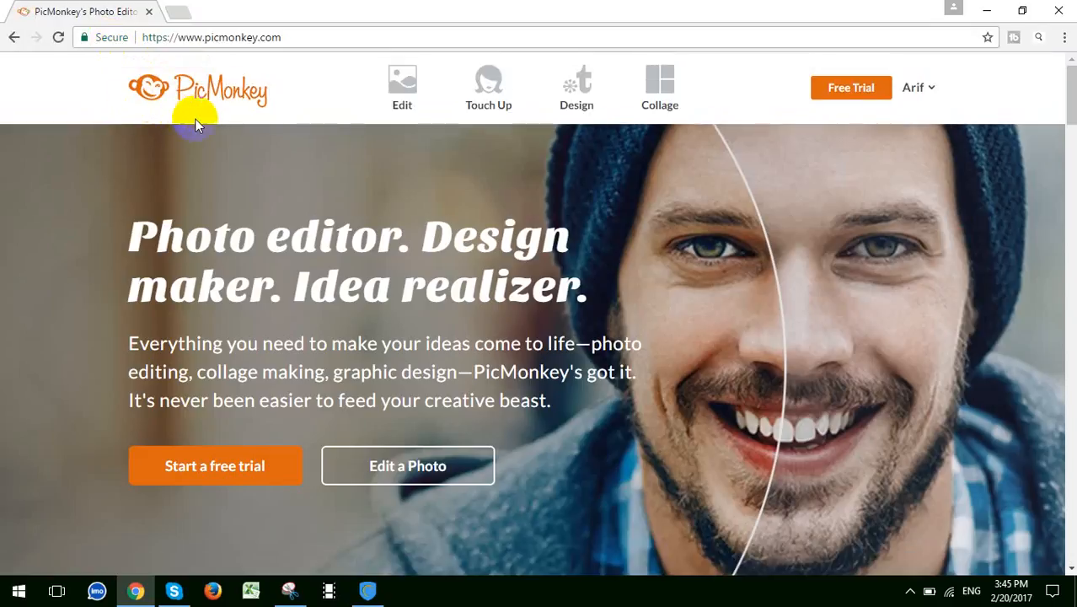
Start a new design on a blank square canvas and apply bright green 5aff2e as its canvas color.
mouse_move(468, 110)
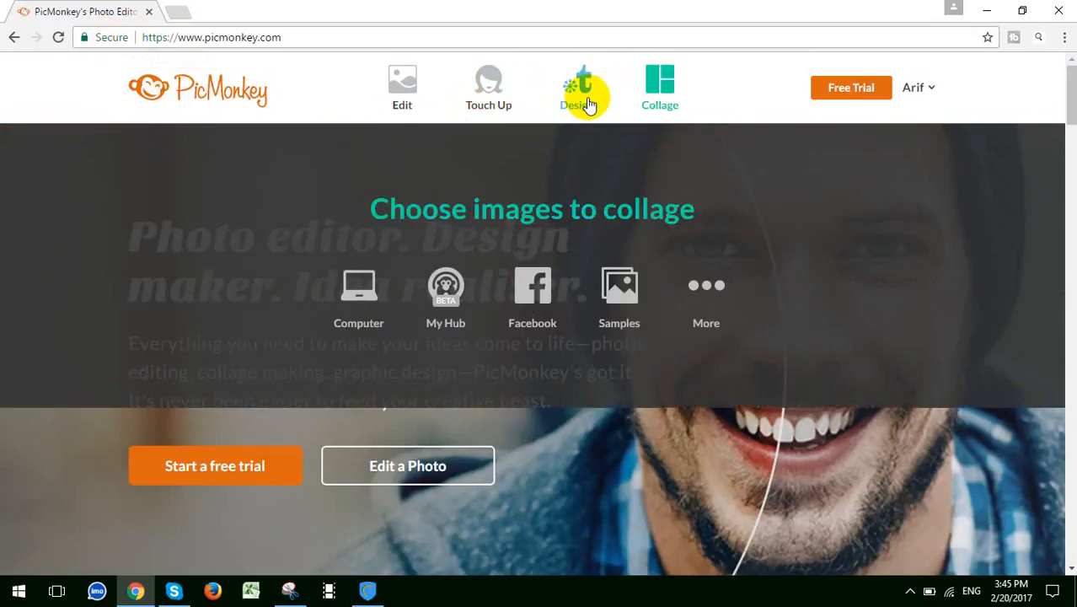
mouse_move(618, 105)
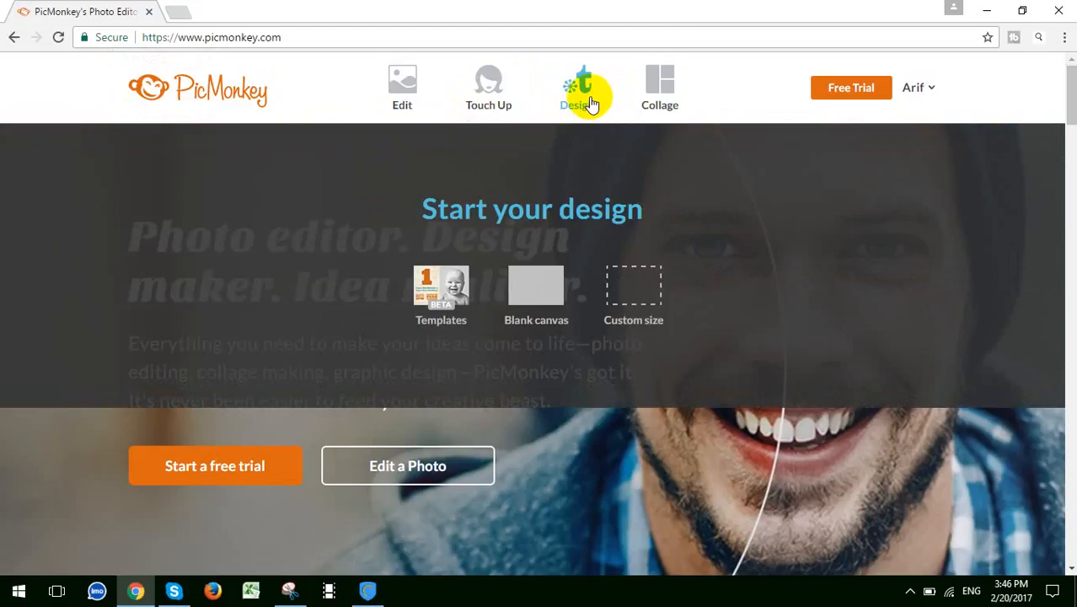
left_click(587, 97)
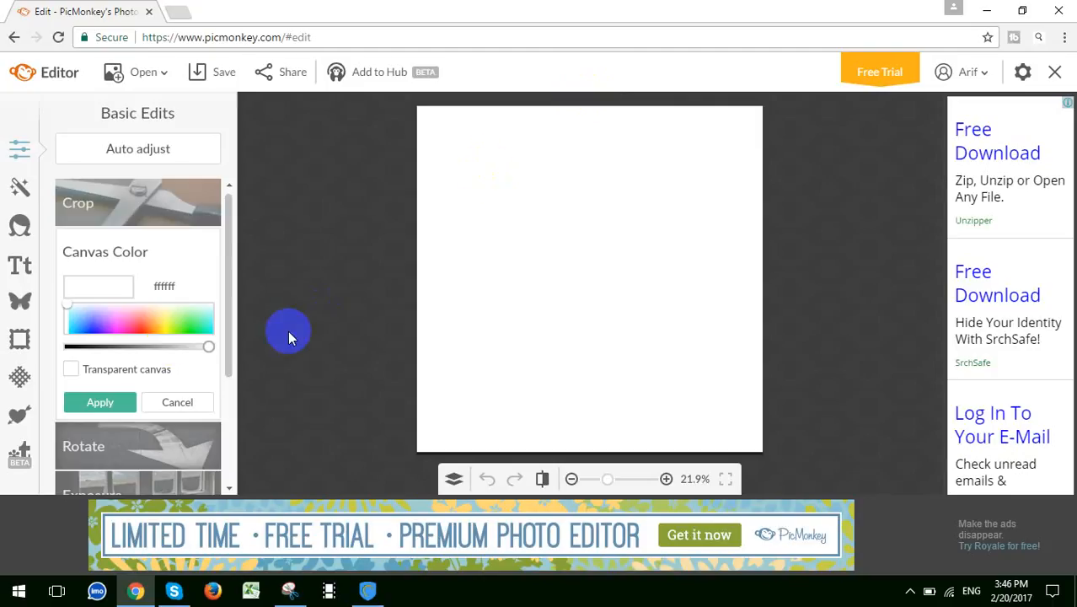
left_click(185, 329)
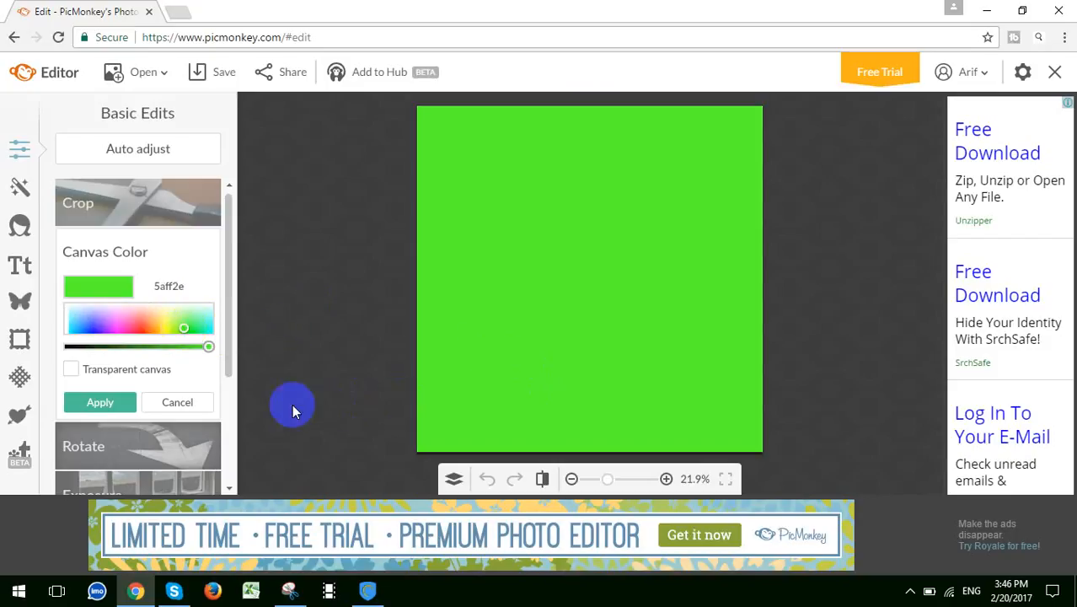
left_click(109, 403)
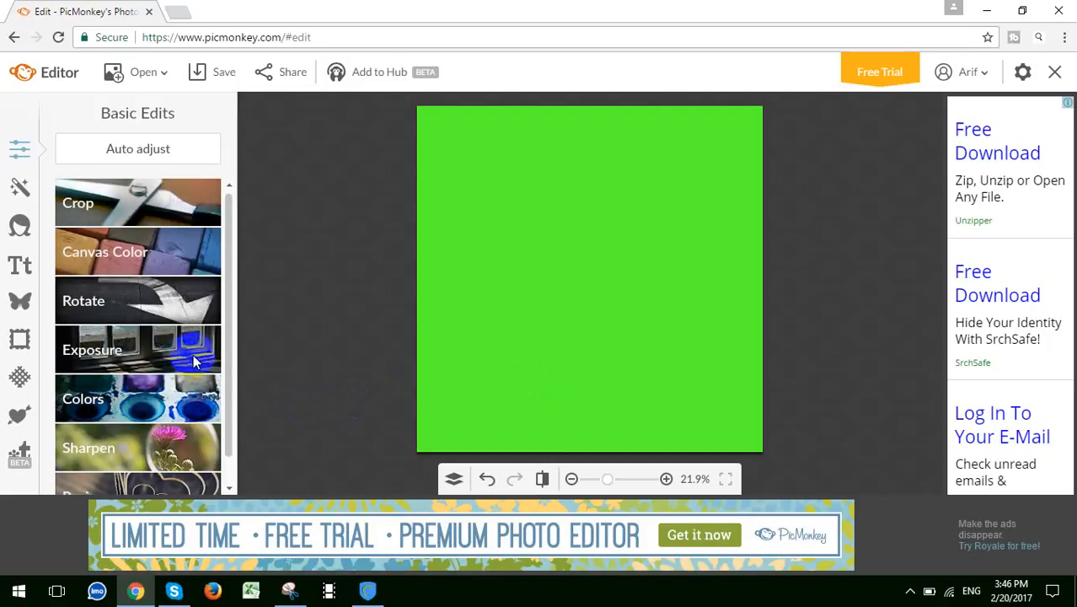
Begin resizing the canvas with Keep proportions turned off and set its width to 1920.
left_click(205, 354)
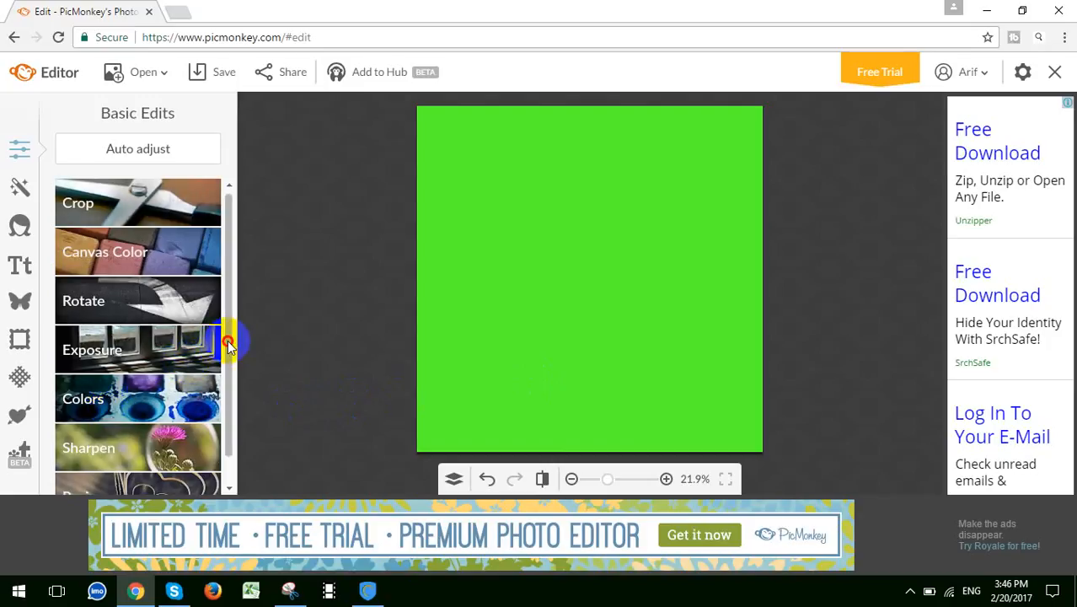
scroll(232, 341, "down", 1)
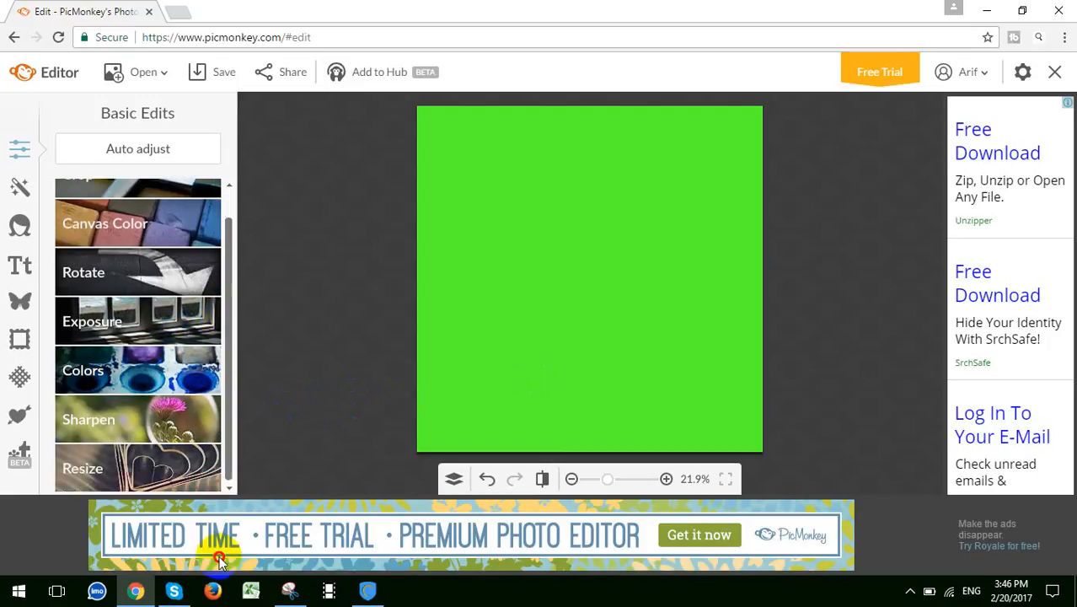
left_click(108, 469)
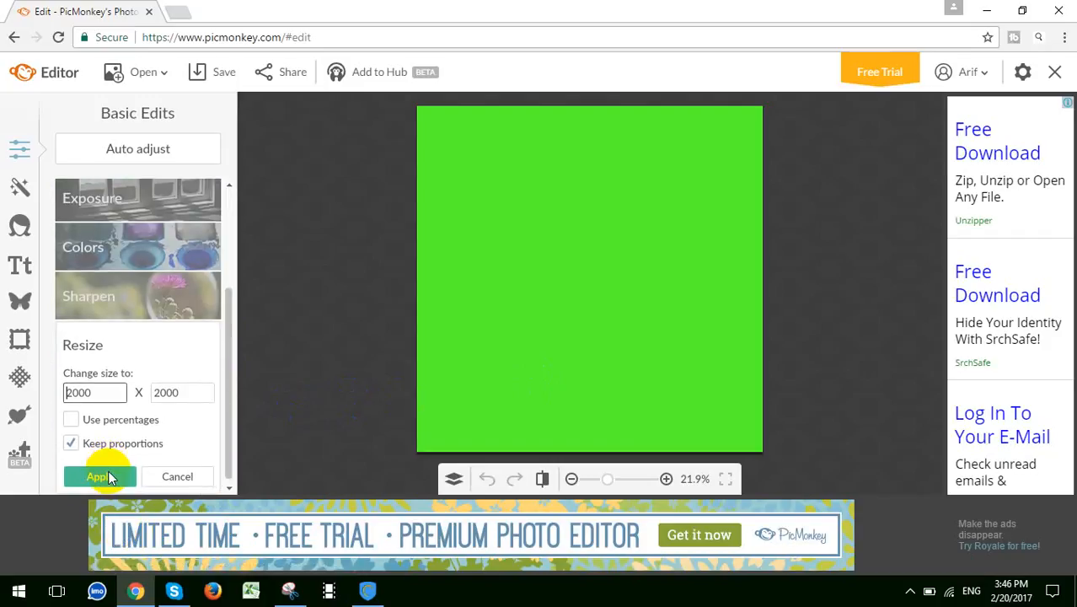
left_click(69, 444)
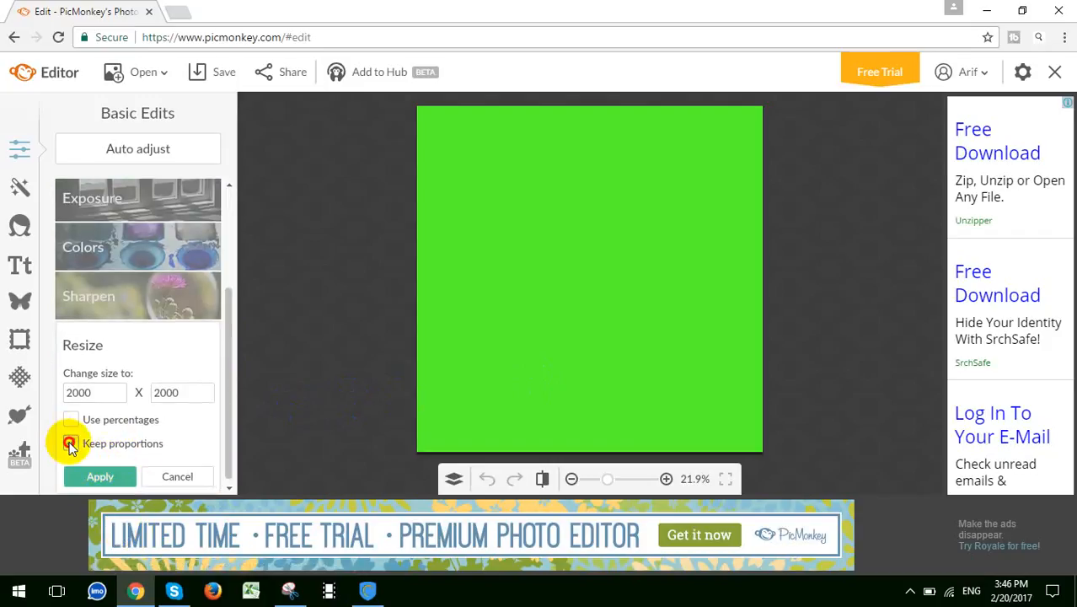
left_click(91, 393)
key("BackSpace")
key("BackSpace")
key("BackSpace")
key("BackSpace")
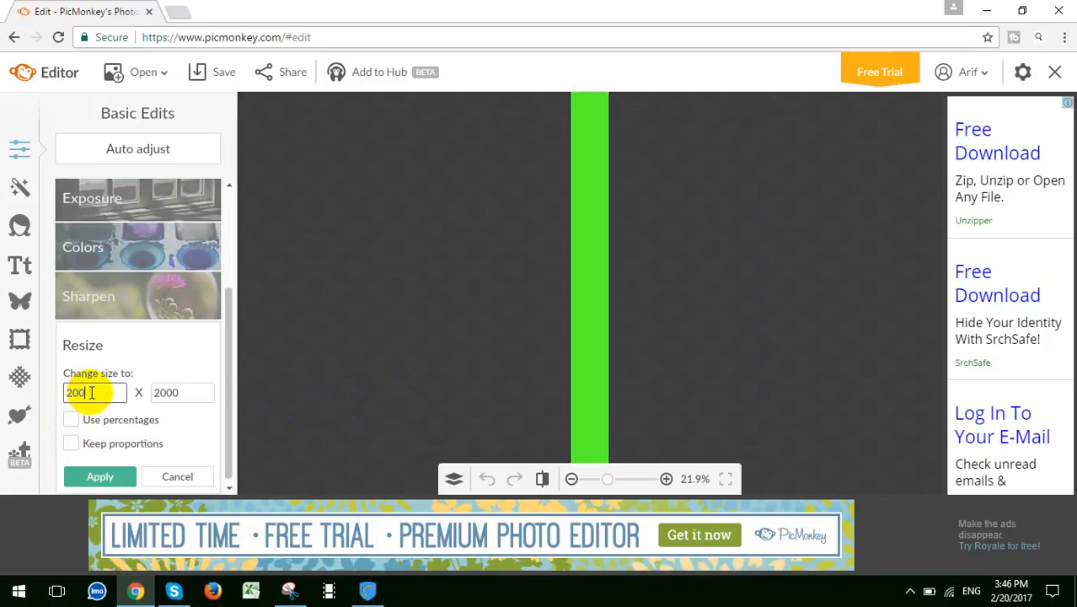
type("1")
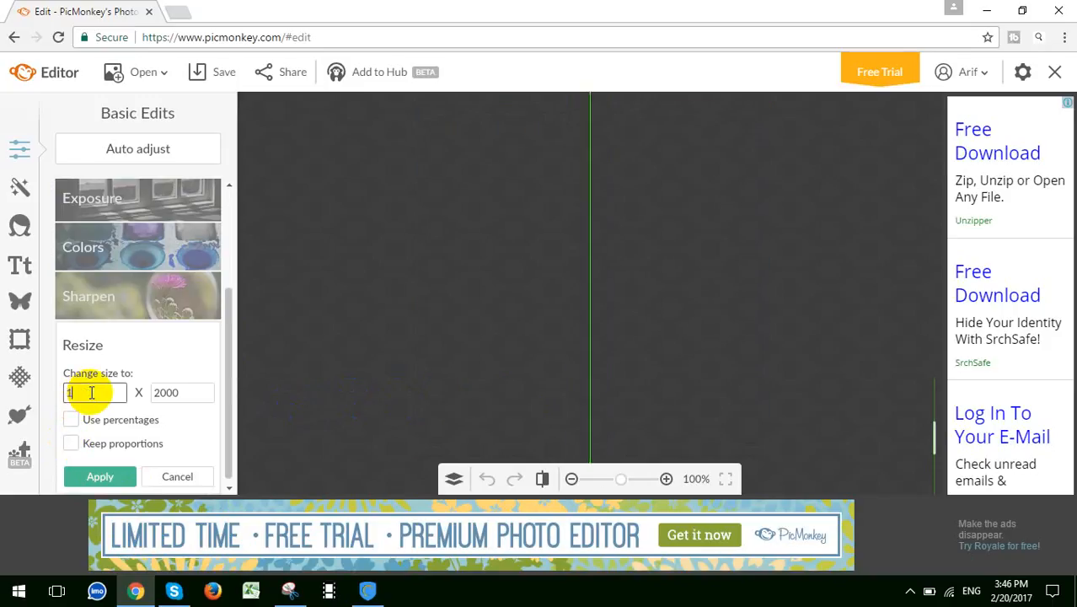
type("920")
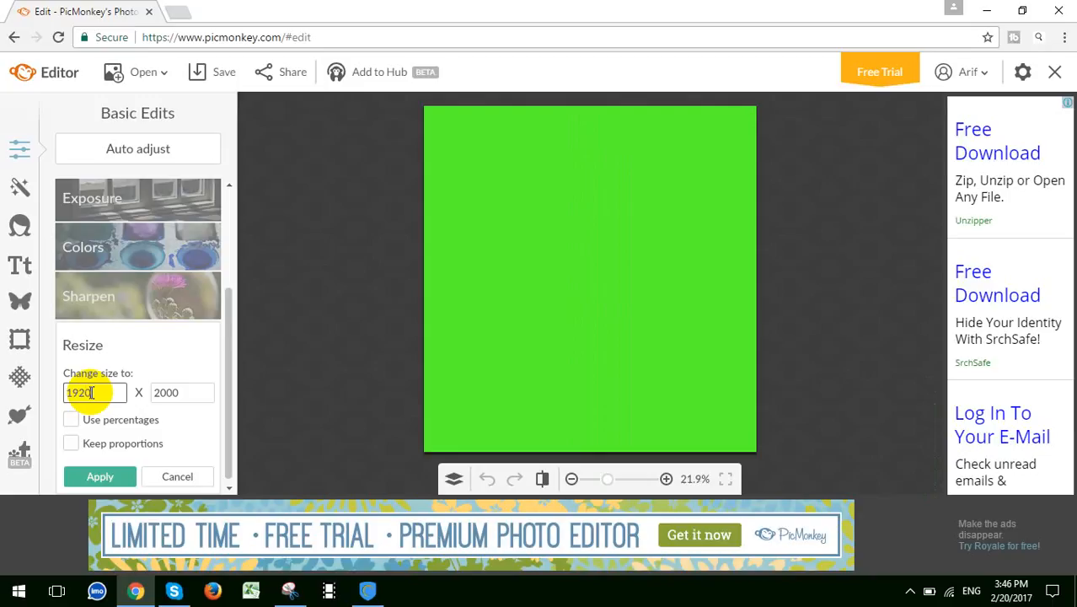
Set the canvas height to 1080 and apply the resize.
left_click(182, 396)
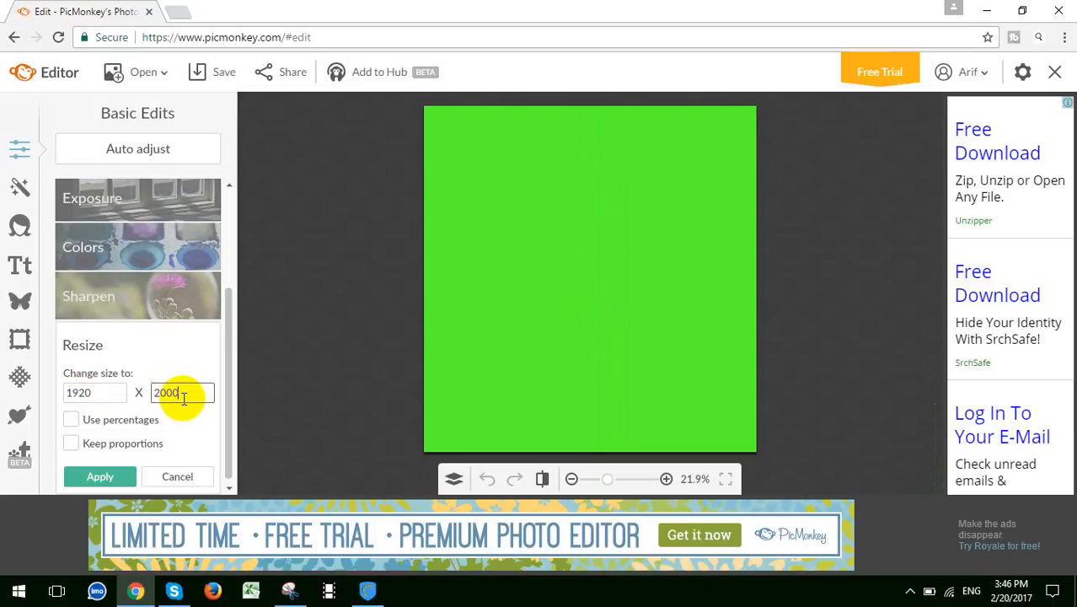
key("BackSpace")
key("BackSpace")
key("BackSpace")
key("BackSpace")
type("1")
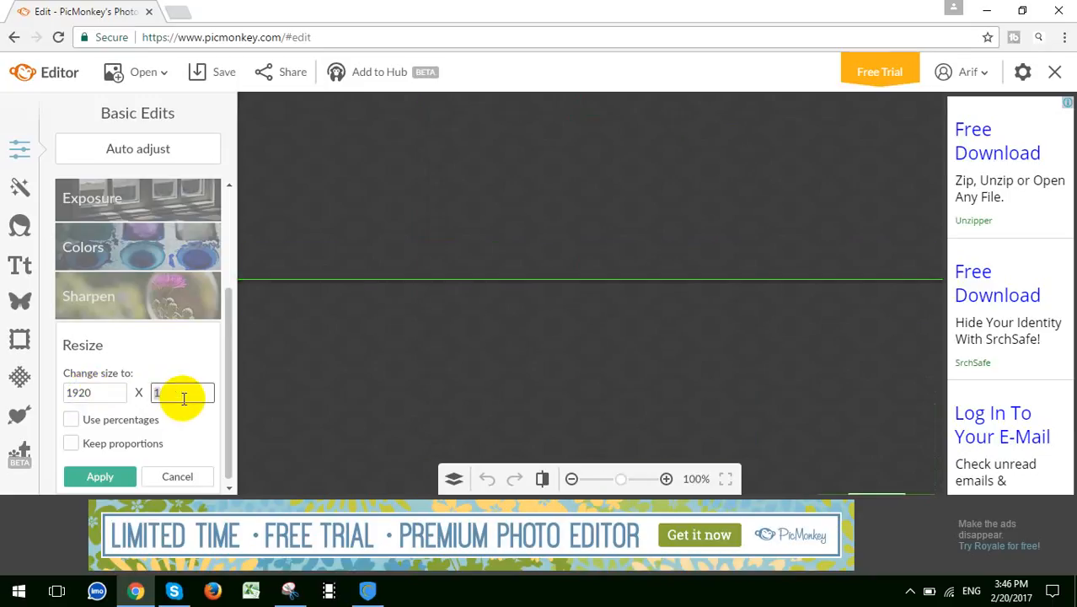
type("0")
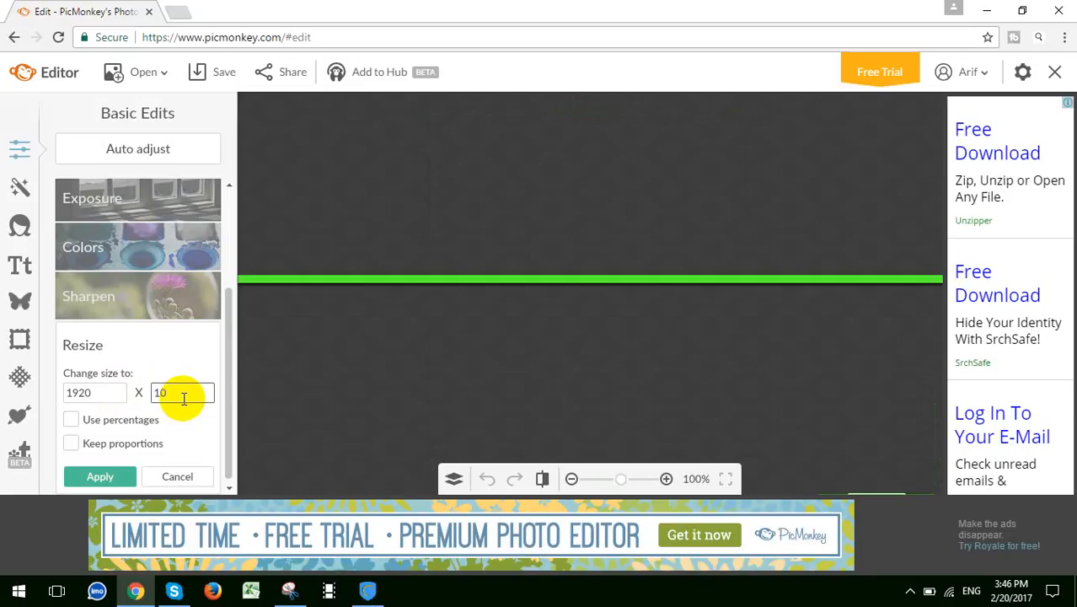
type("80")
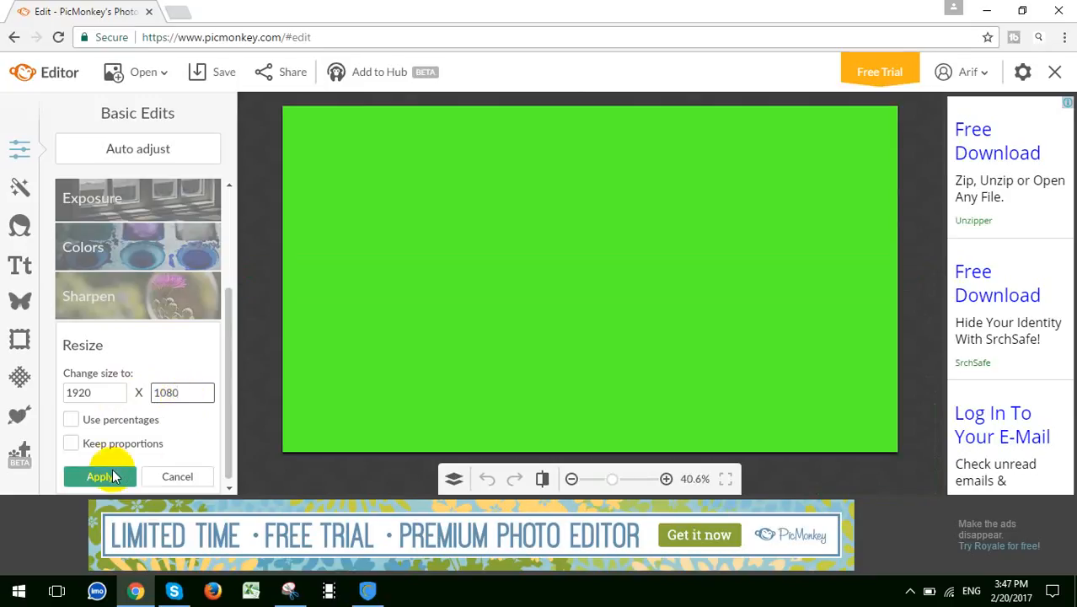
left_click(112, 477)
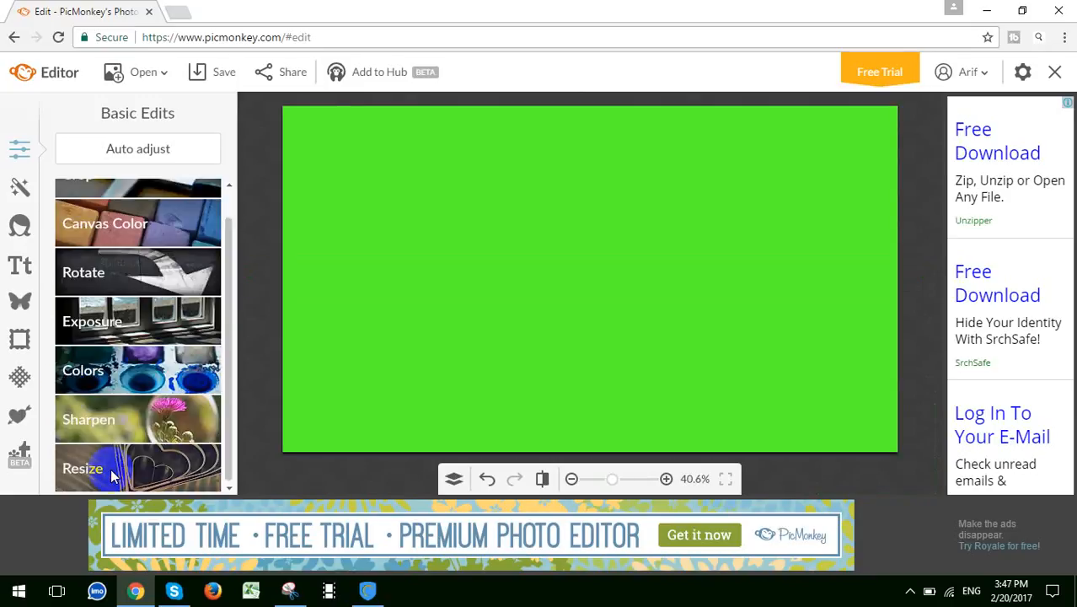
Add an Arial text box to the green canvas reading "create custom".
left_click(54, 363)
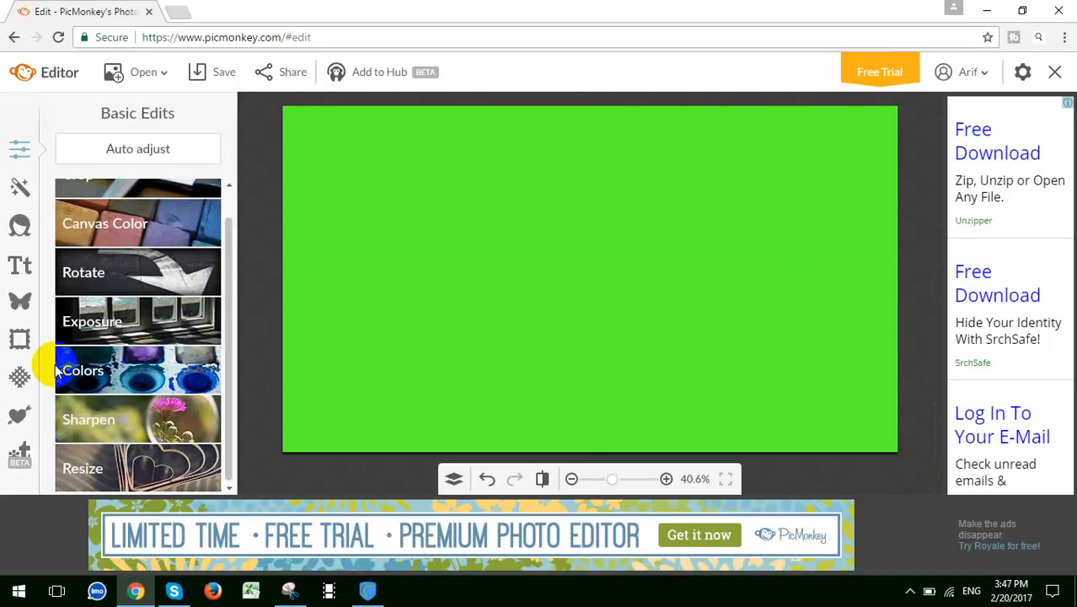
left_click(24, 266)
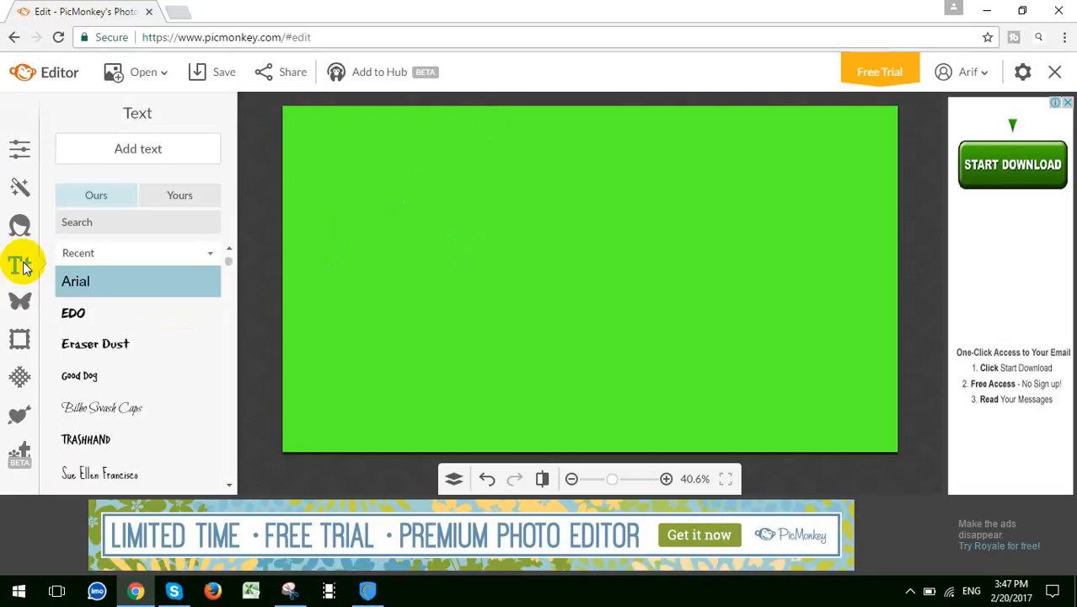
left_click(121, 148)
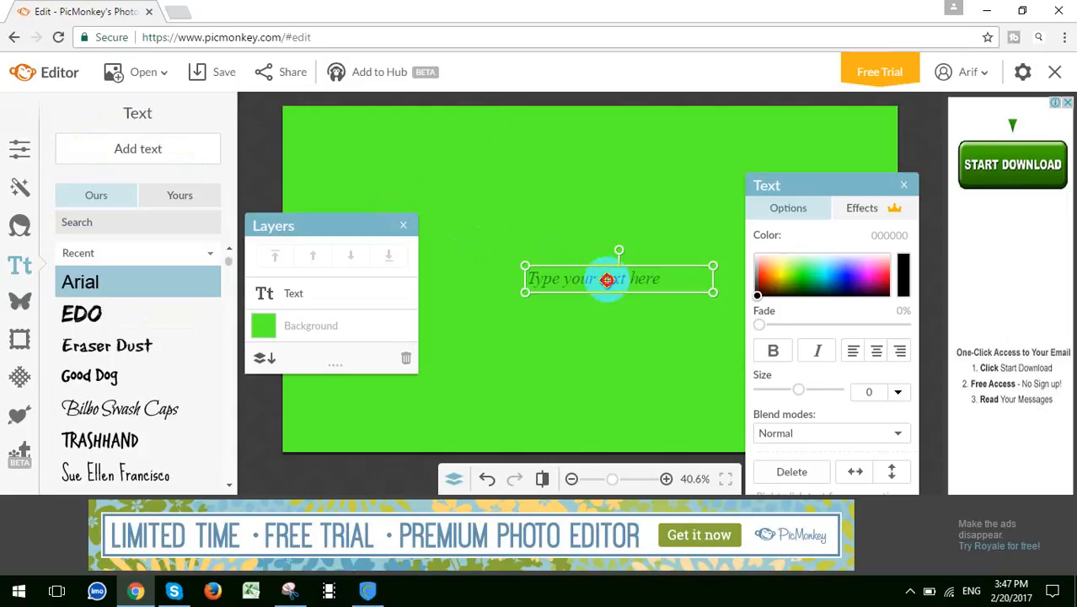
double_click(606, 280)
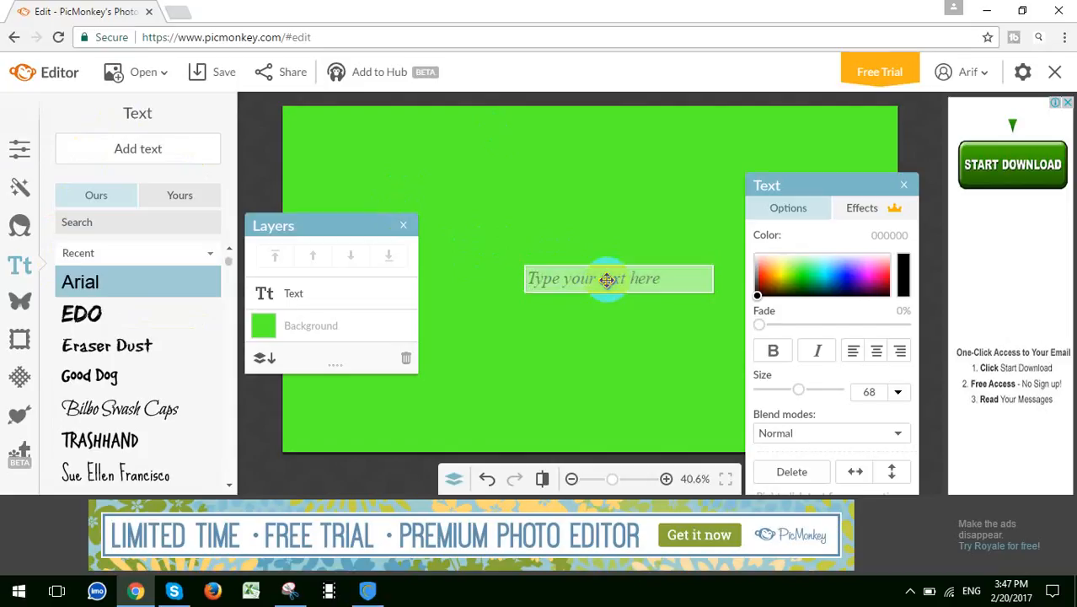
type("crea")
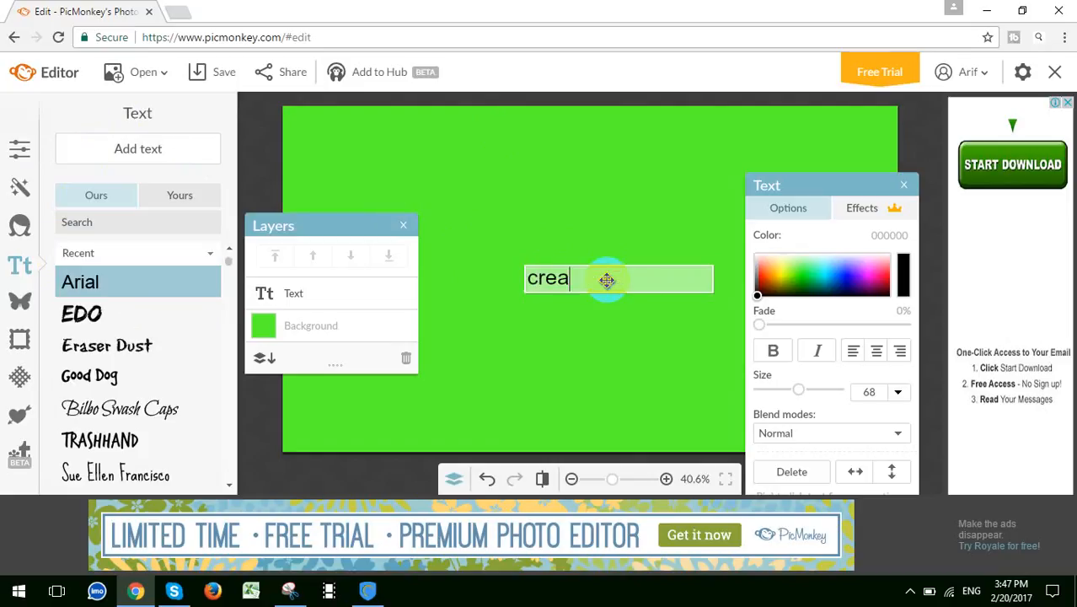
type("te custo")
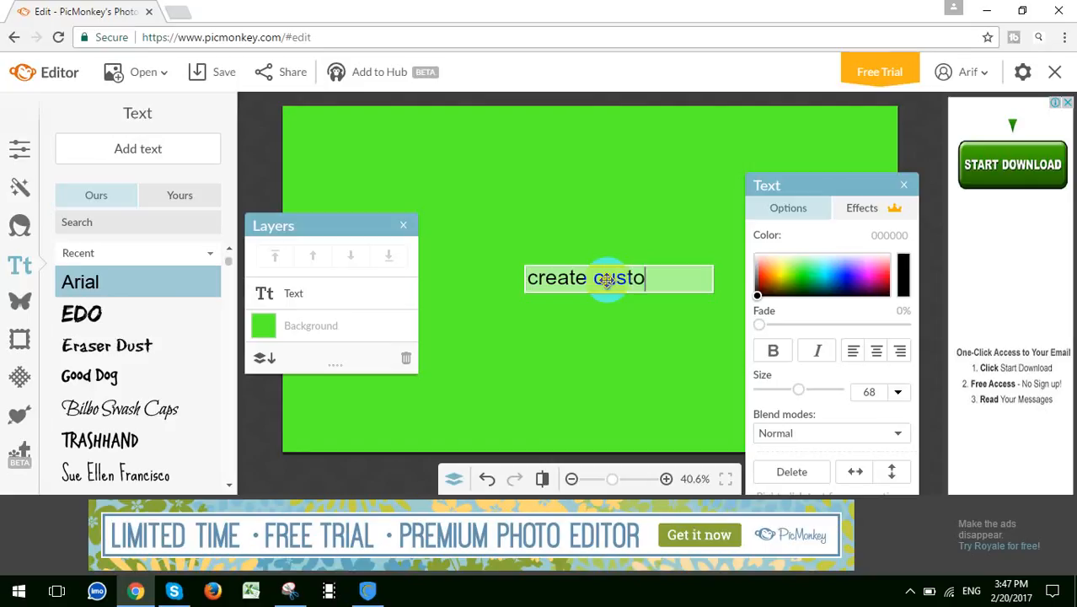
type("m")
left_click(600, 333)
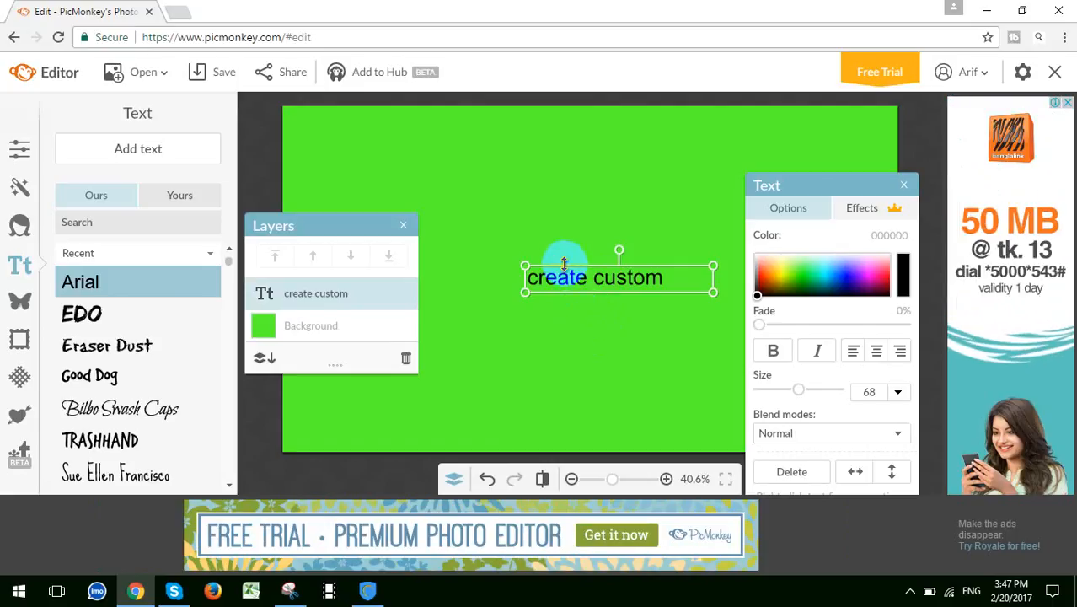
Enlarge the "create custom" text to size 188 and move it to the upper middle of the canvas.
left_click_drag(564, 263, 563, 229)
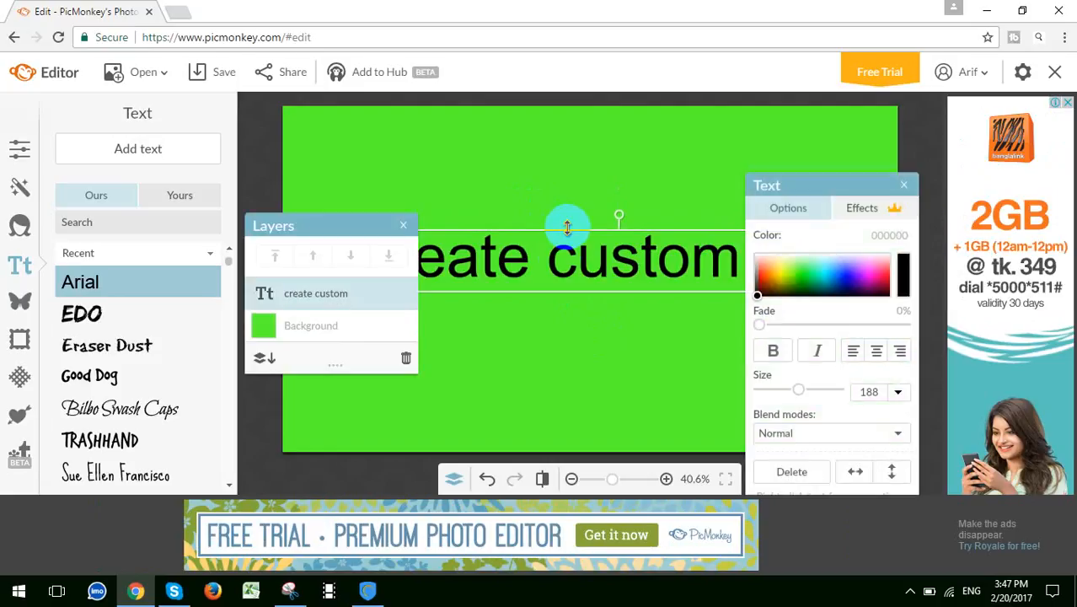
left_click(539, 340)
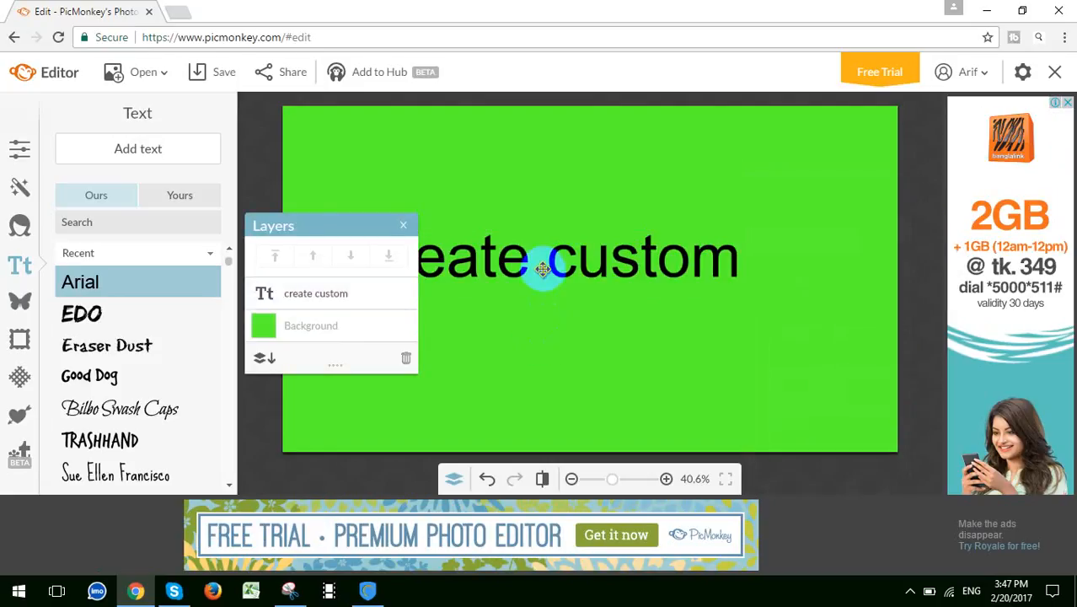
left_click_drag(544, 260, 555, 230)
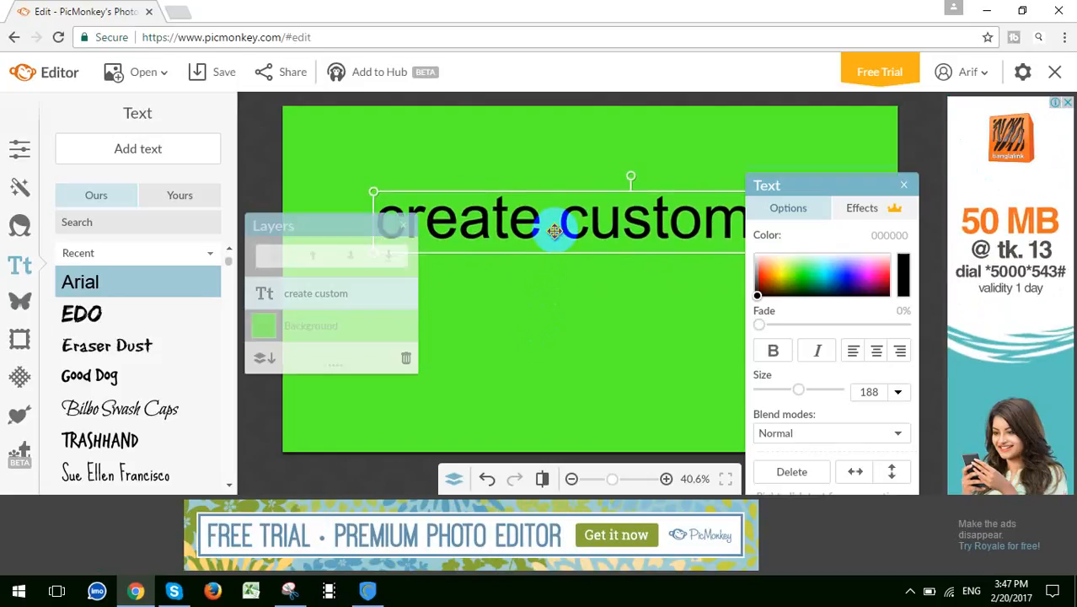
left_click(549, 292)
left_click(553, 233)
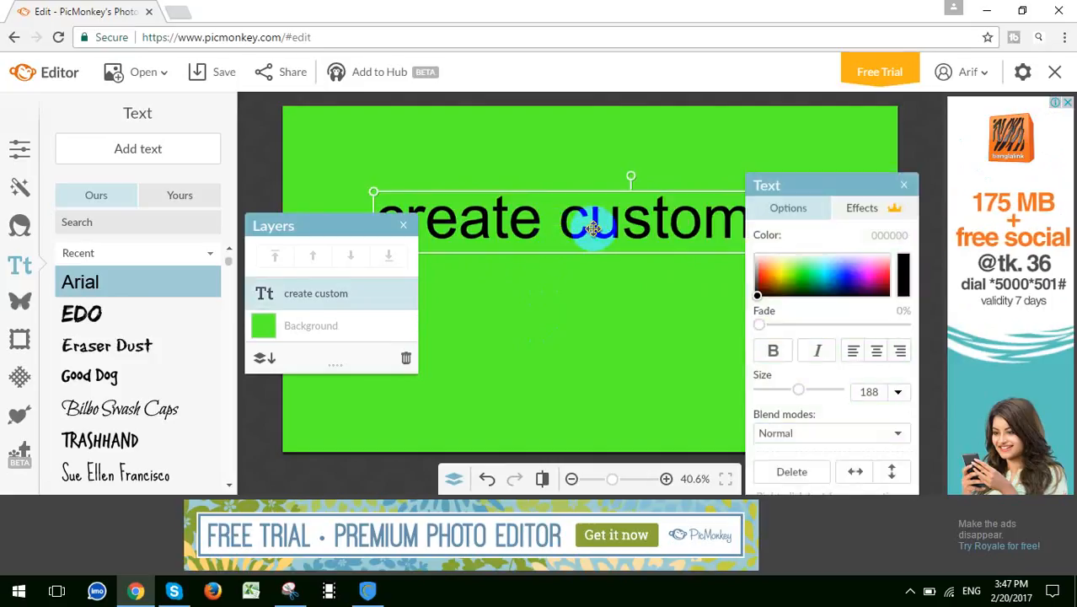
mouse_move(594, 226)
left_mouse_down()
mouse_move(618, 228)
mouse_move(600, 203)
mouse_move(601, 221)
left_mouse_up()
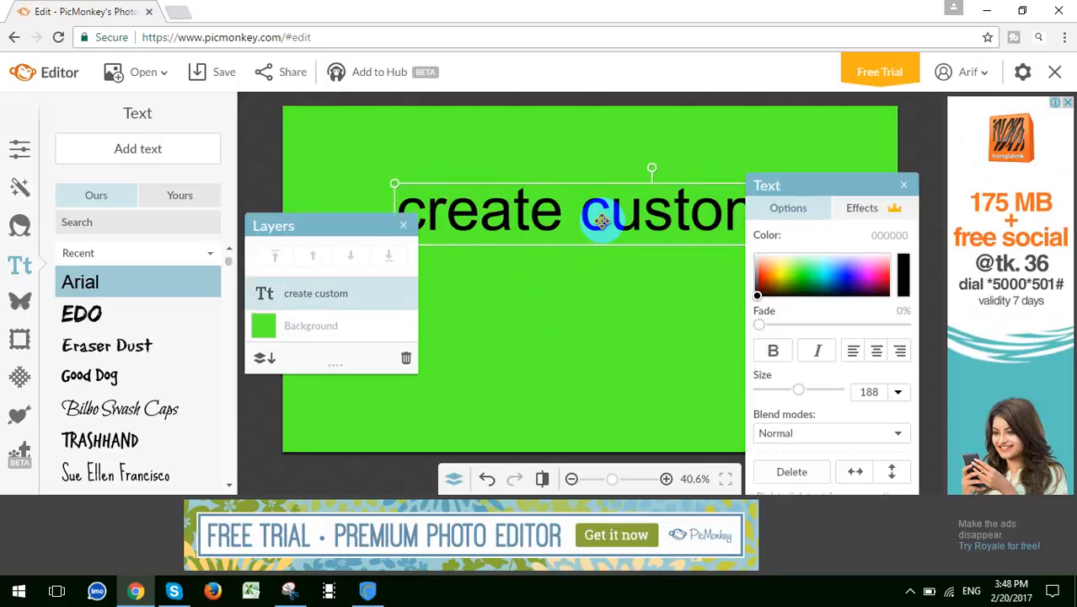
left_click(584, 283)
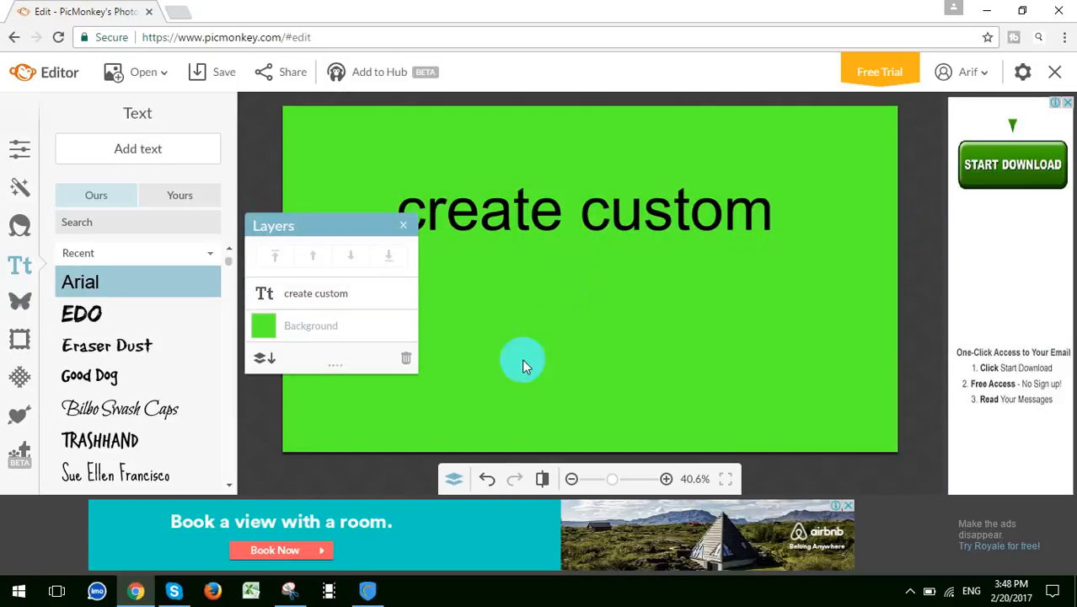
Show the overlay collections, and search the web for "youtube logo" in a new browser tab.
left_click(21, 302)
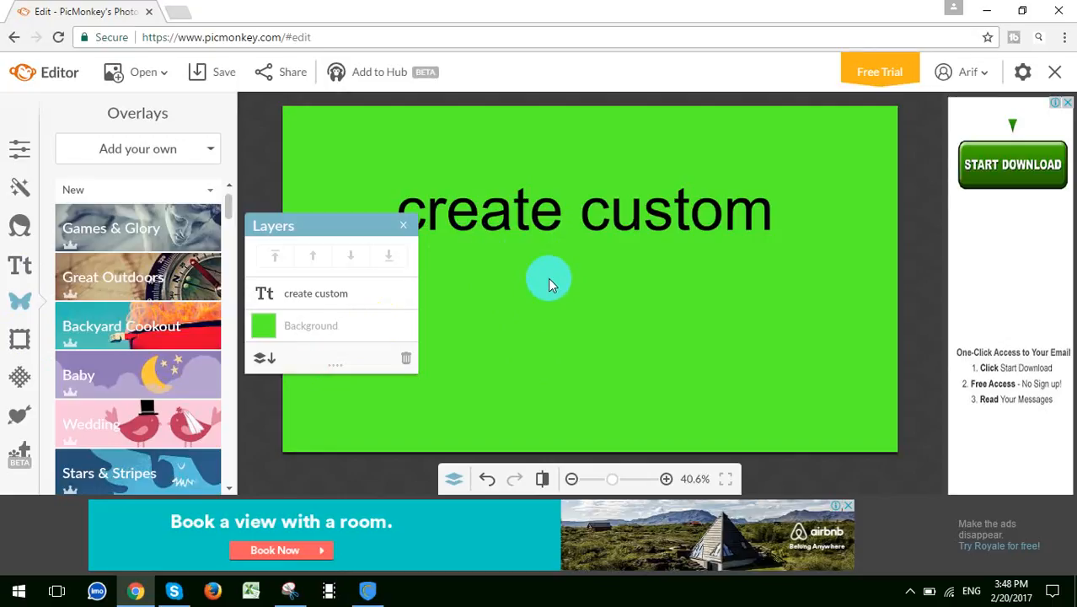
left_click(185, 12)
left_click(141, 37)
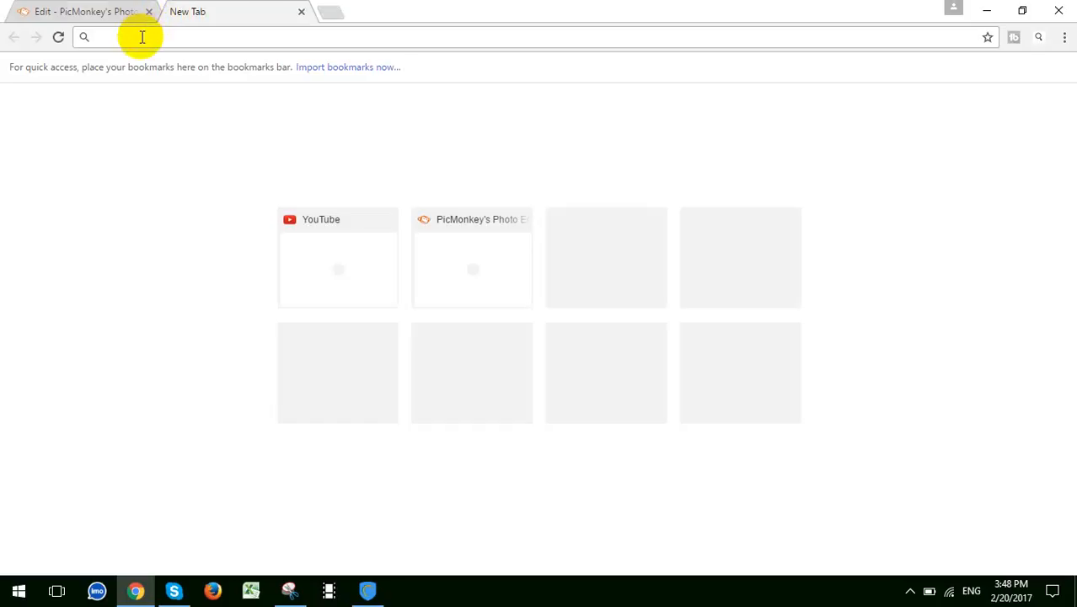
type("youy")
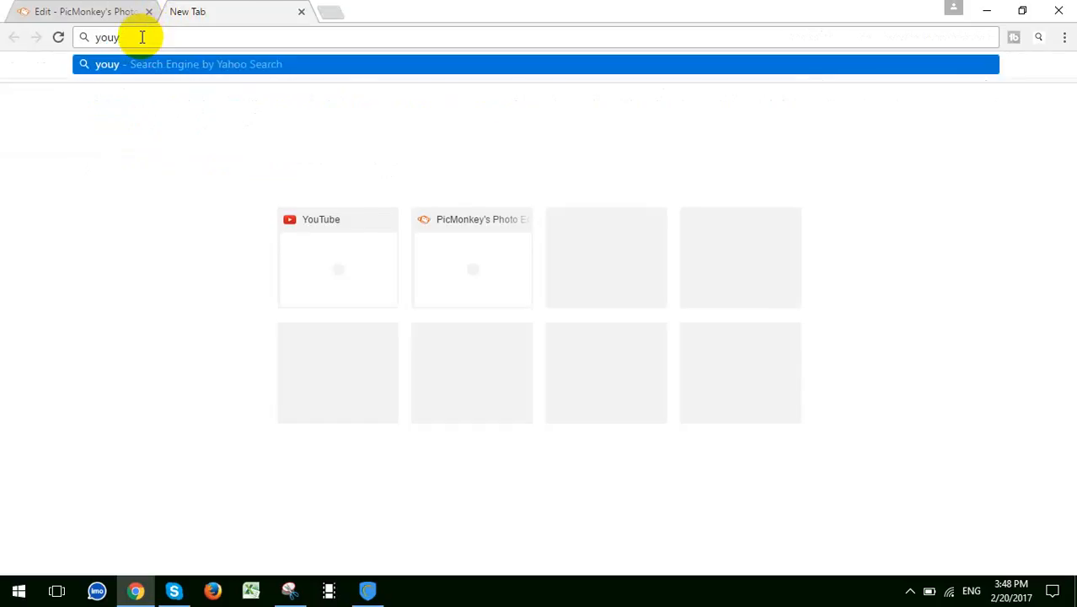
key("BackSpace")
type("tube")
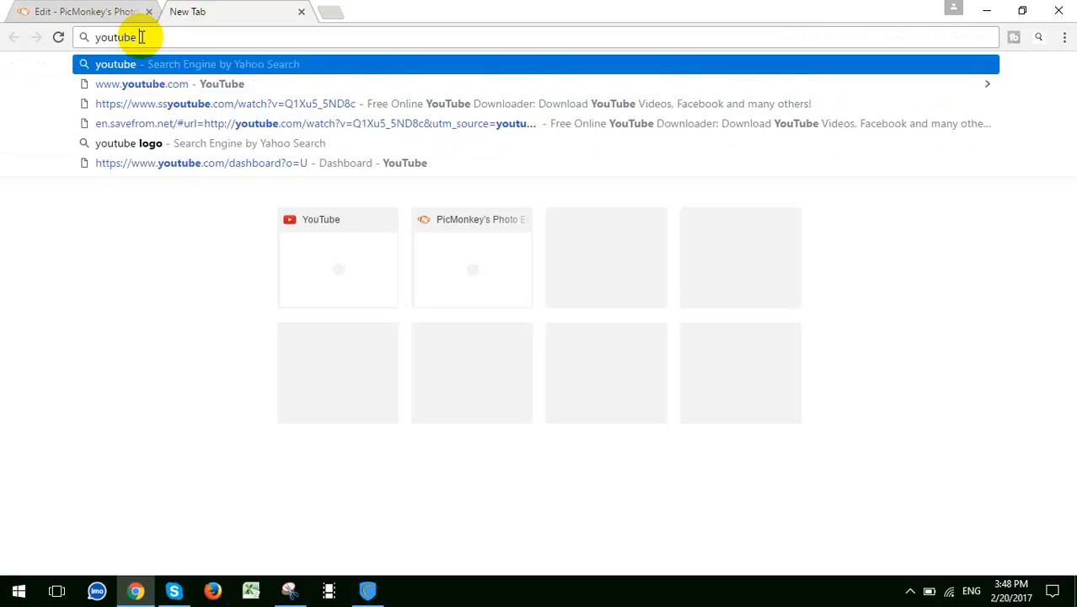
type(" lo")
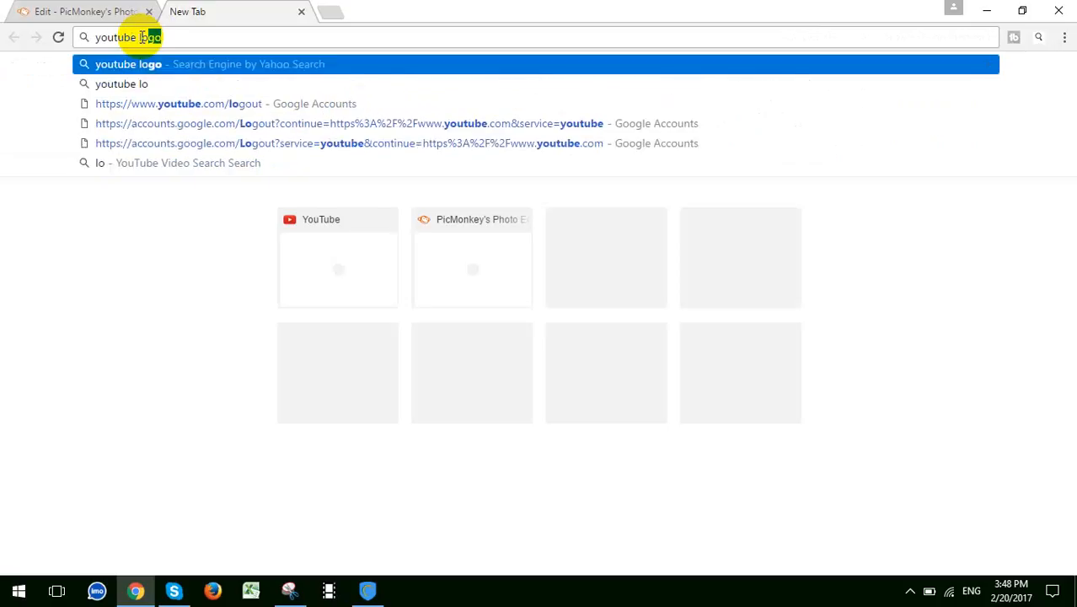
type("go")
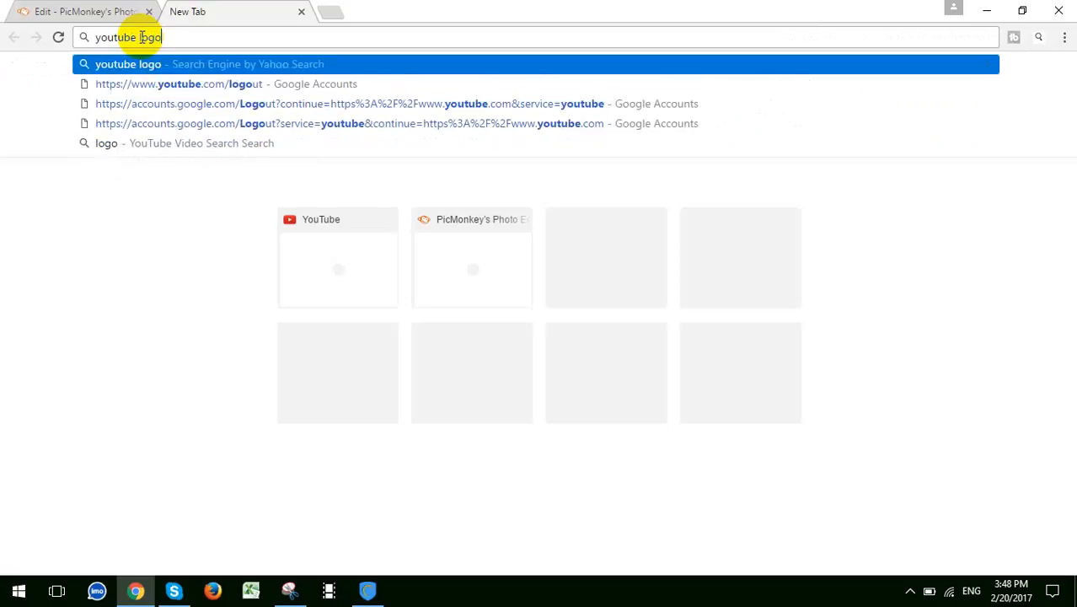
key("Return")
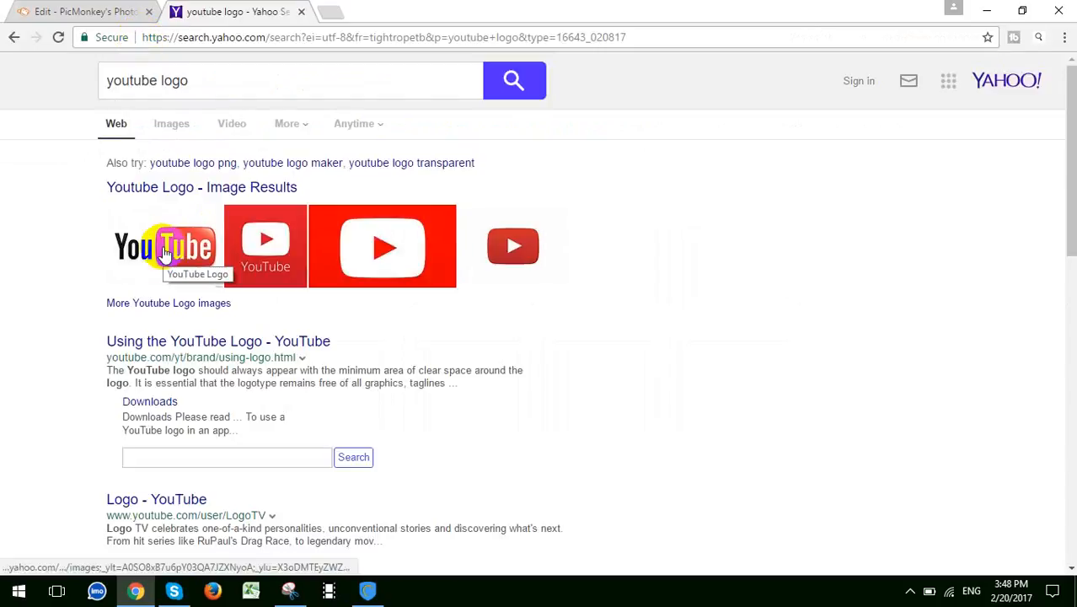
Open the "Using the YouTube Logo" guidelines page and examine its logo and icon images for one to use.
left_click(175, 345)
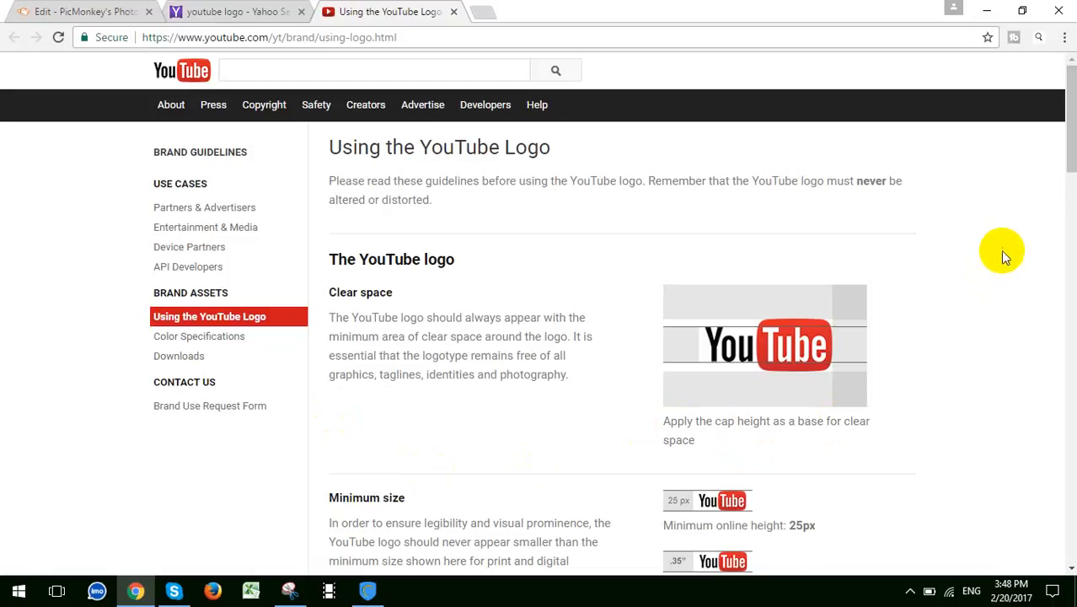
left_click_drag(1067, 165, 1070, 199)
scroll(691, 314, "down", 1)
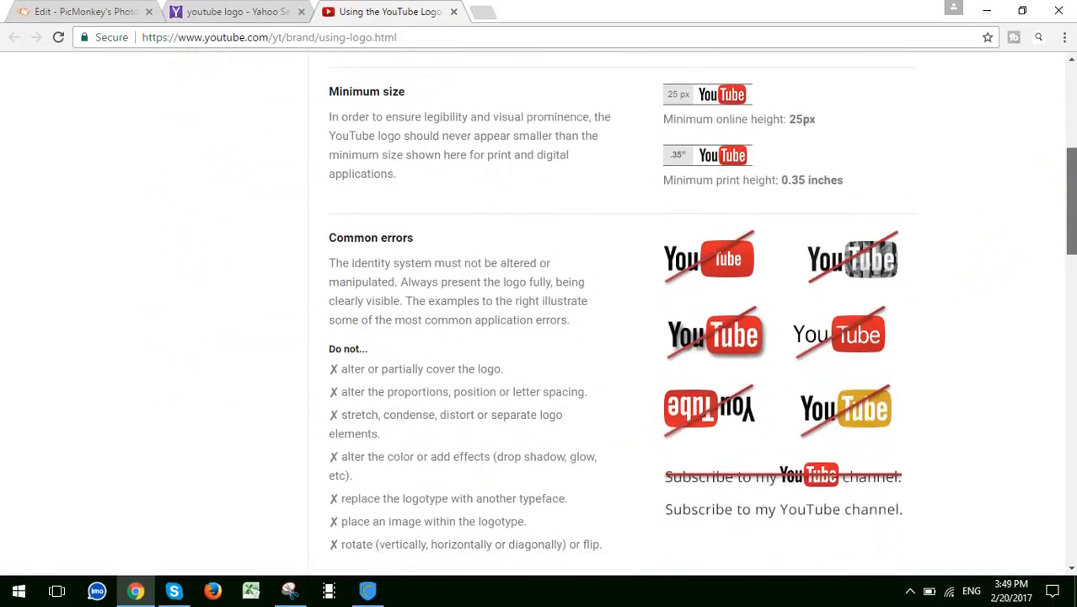
scroll(691, 314, "down", 10)
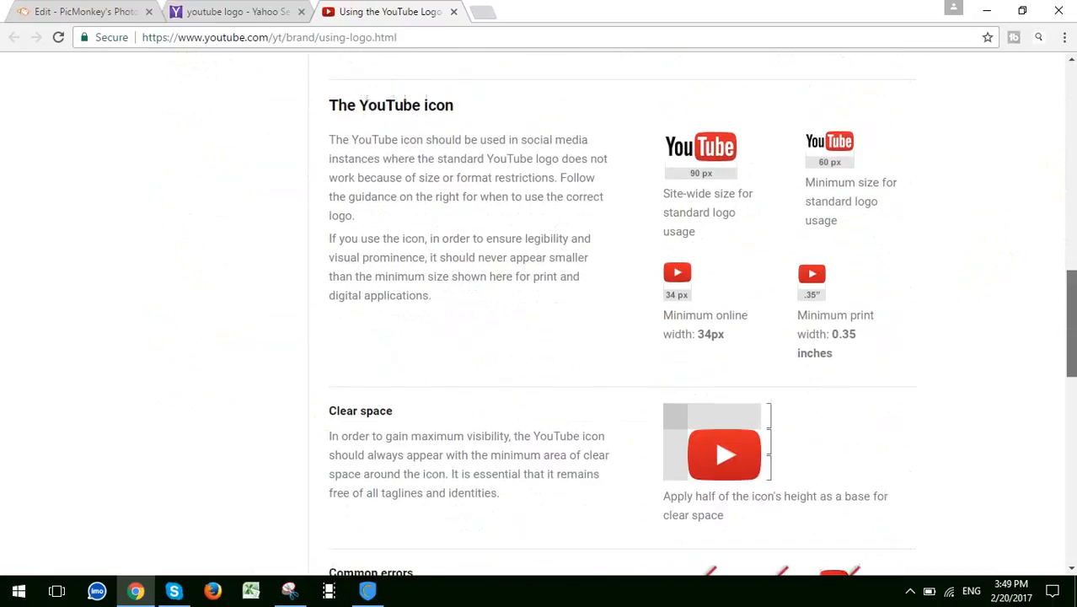
scroll(691, 314, "down", 3)
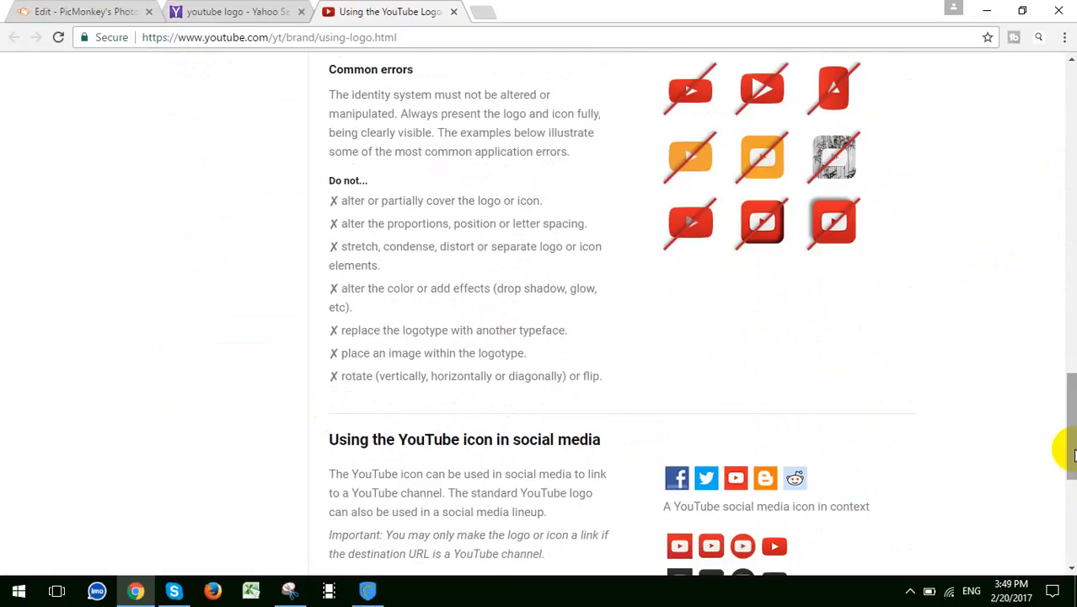
left_click_drag(1073, 455, 1053, 358)
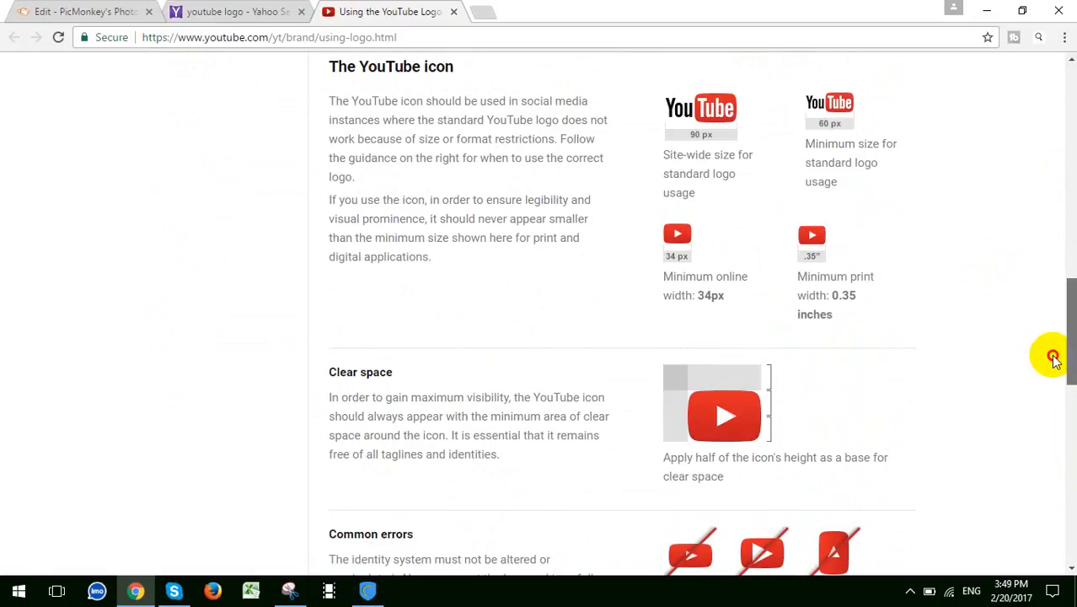
mouse_move(1053, 358)
left_mouse_down()
mouse_move(1063, 468)
mouse_move(1041, 344)
left_mouse_up()
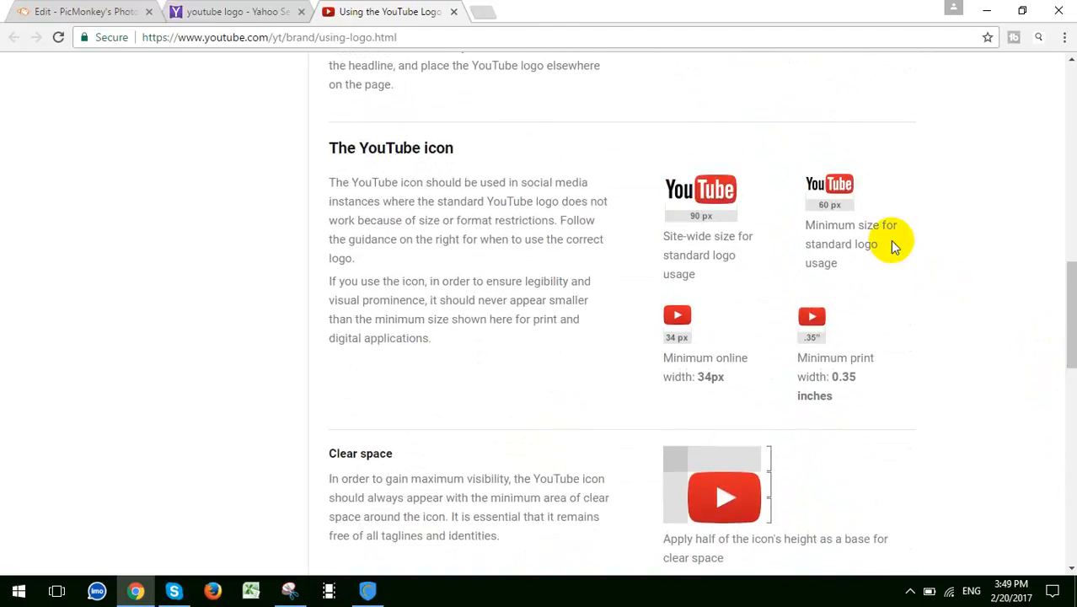
left_click_drag(696, 185, 712, 197)
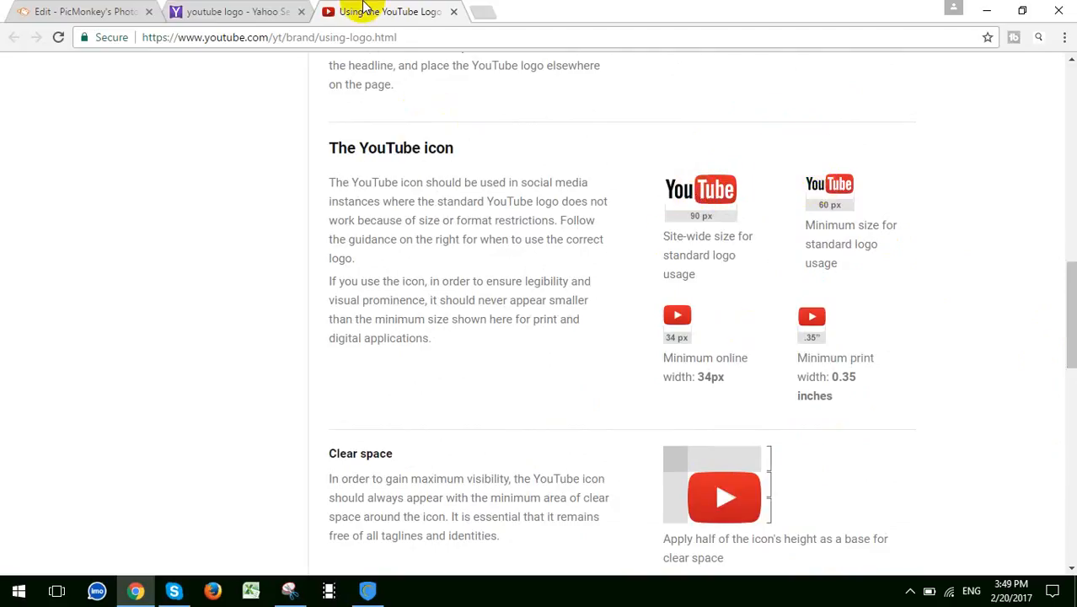
Return to the search results and save the red YouTube play-button image to Downloads as "th (5)" in JPEG format.
left_click(245, 10)
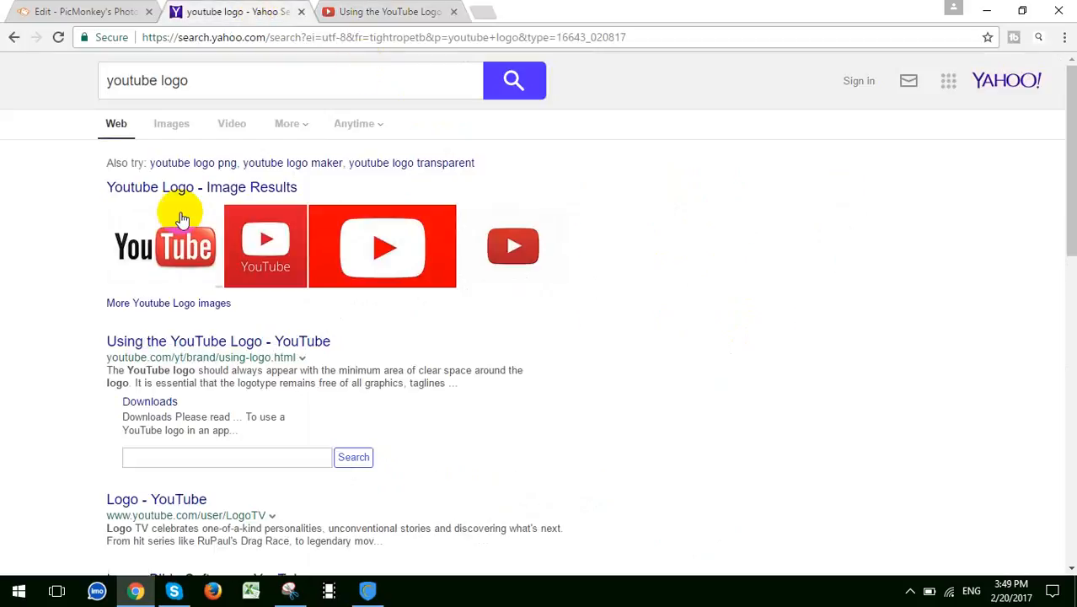
right_click(359, 251)
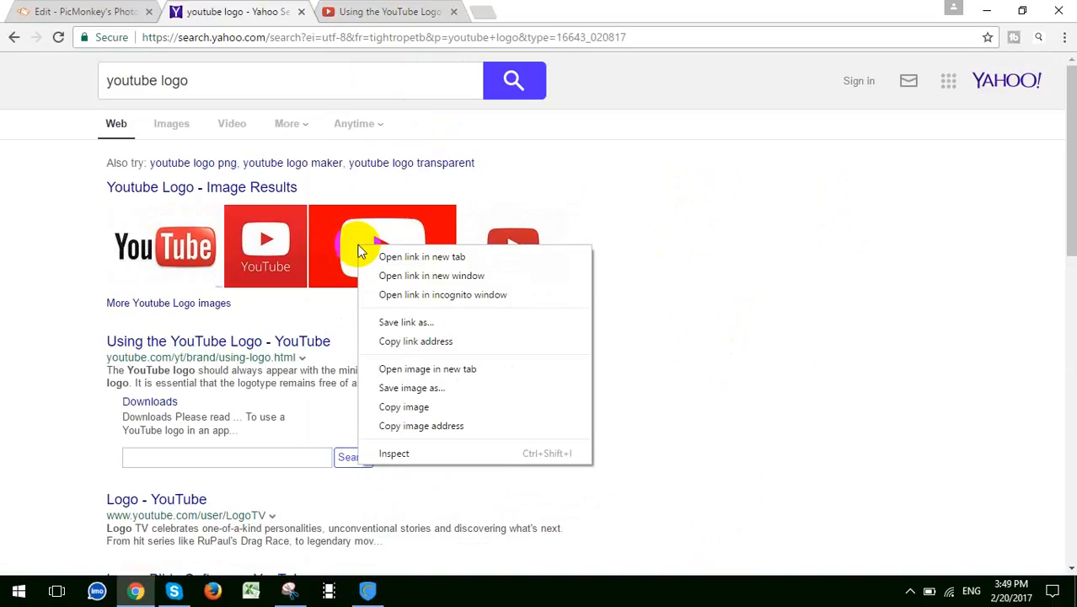
left_click(435, 387)
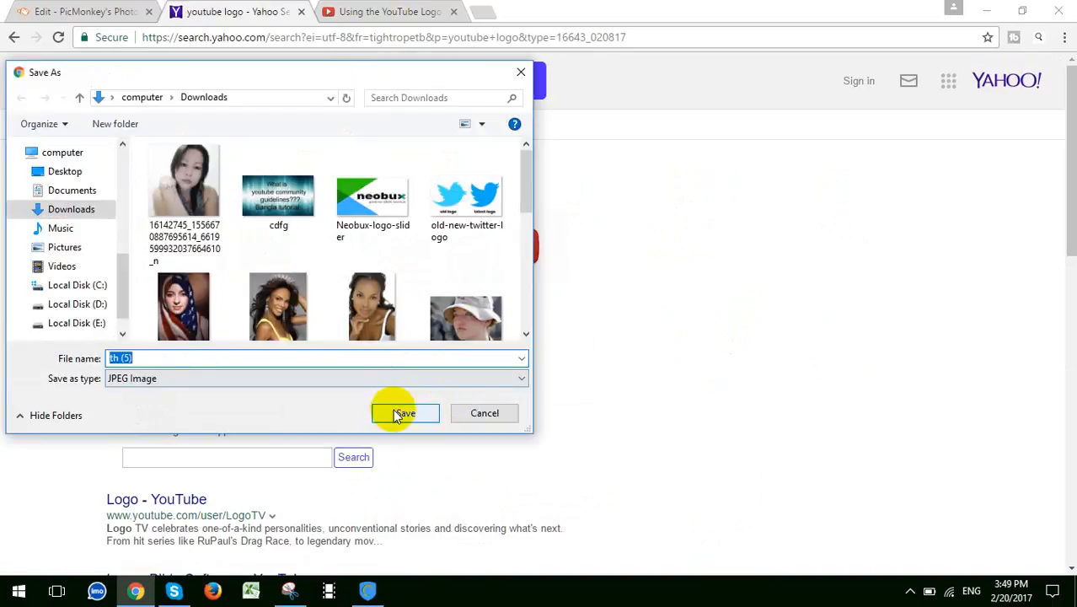
left_click(401, 411)
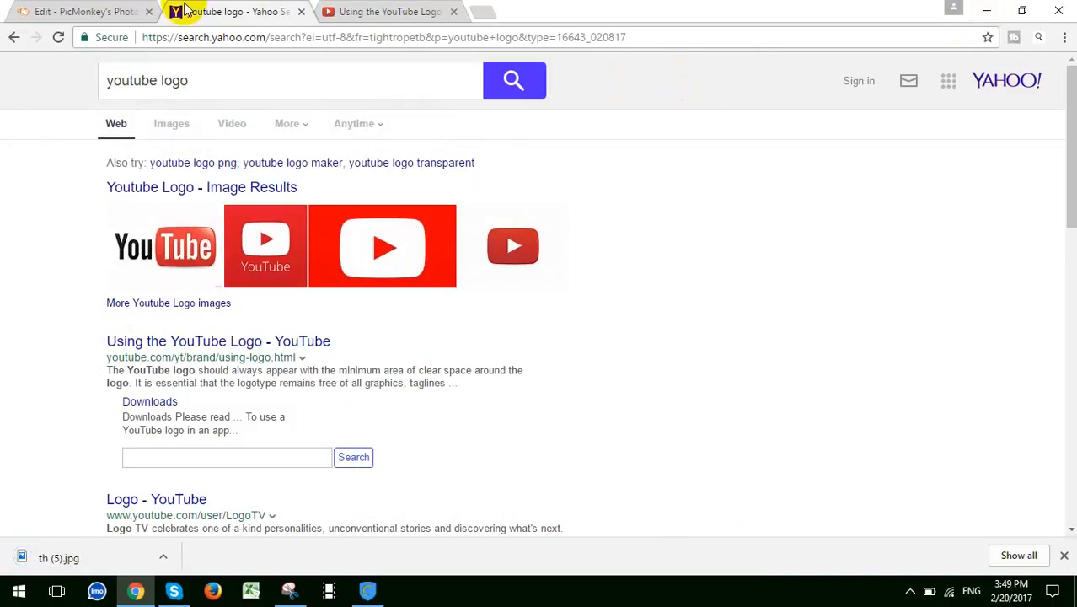
Switch back to PicMonkey and add the "th (5)" image from the computer's Downloads folder as an overlay.
left_click(34, 10)
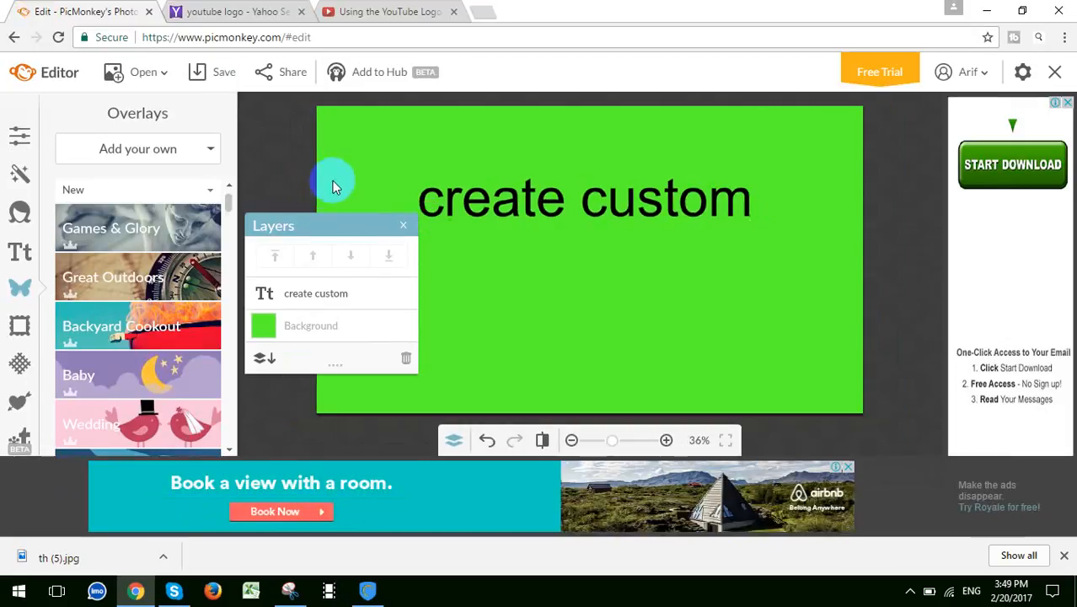
left_click(136, 152)
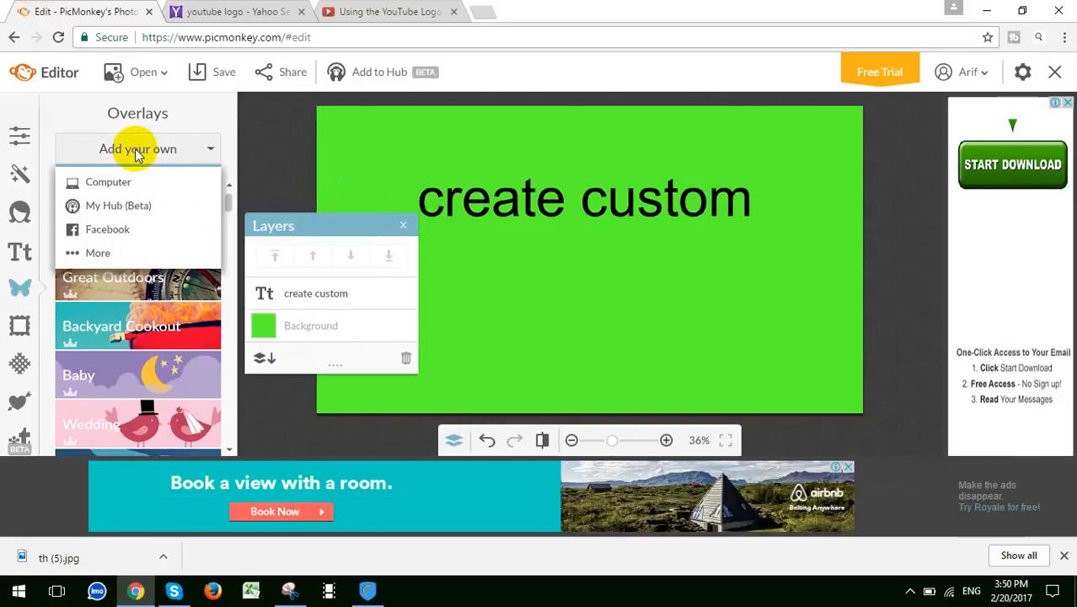
left_click(137, 151)
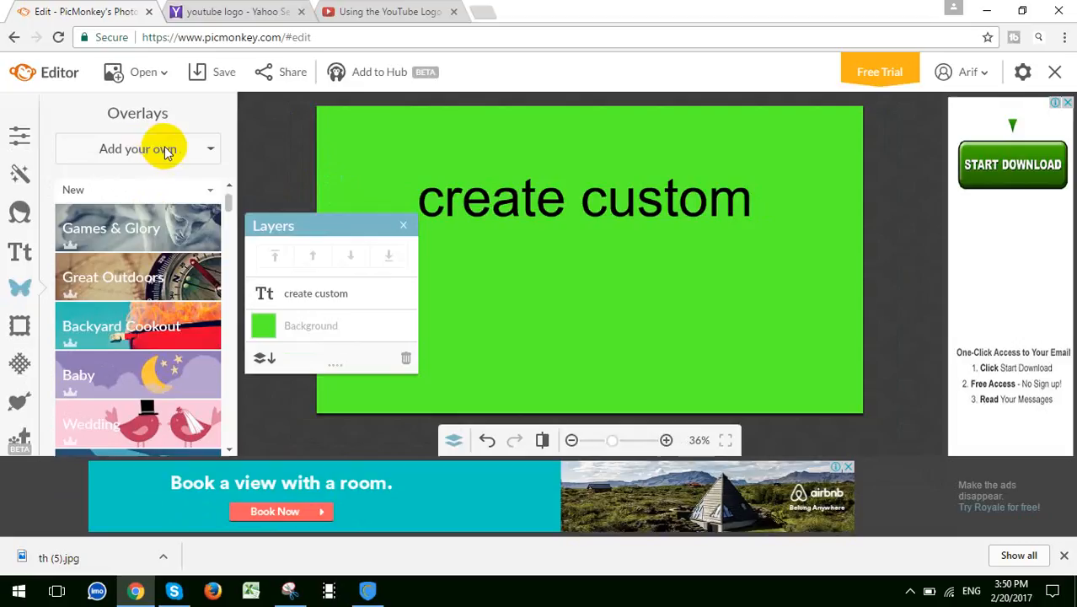
left_click(166, 152)
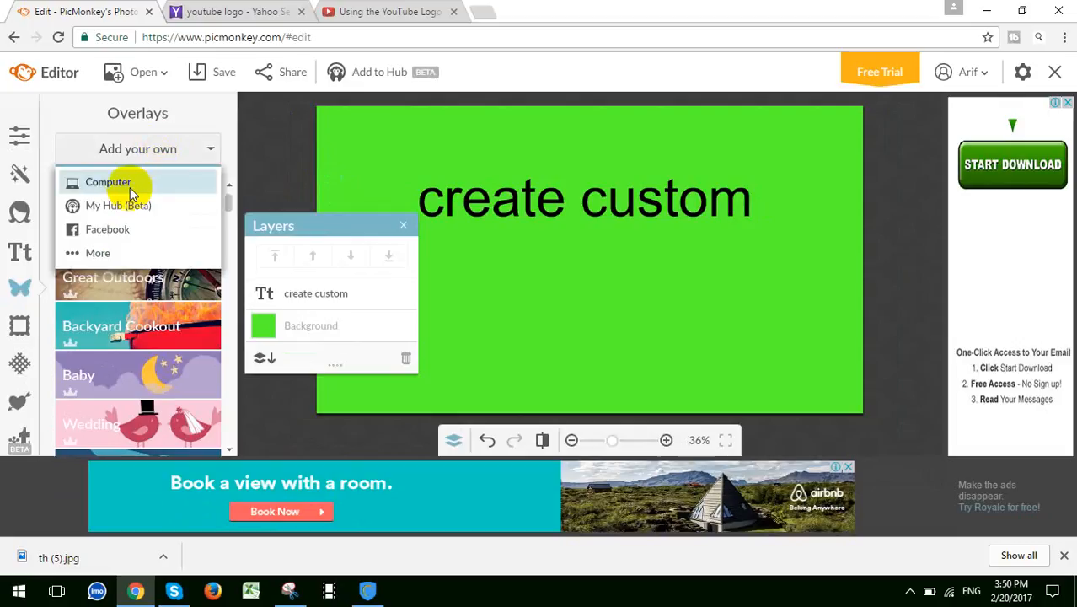
left_click(129, 187)
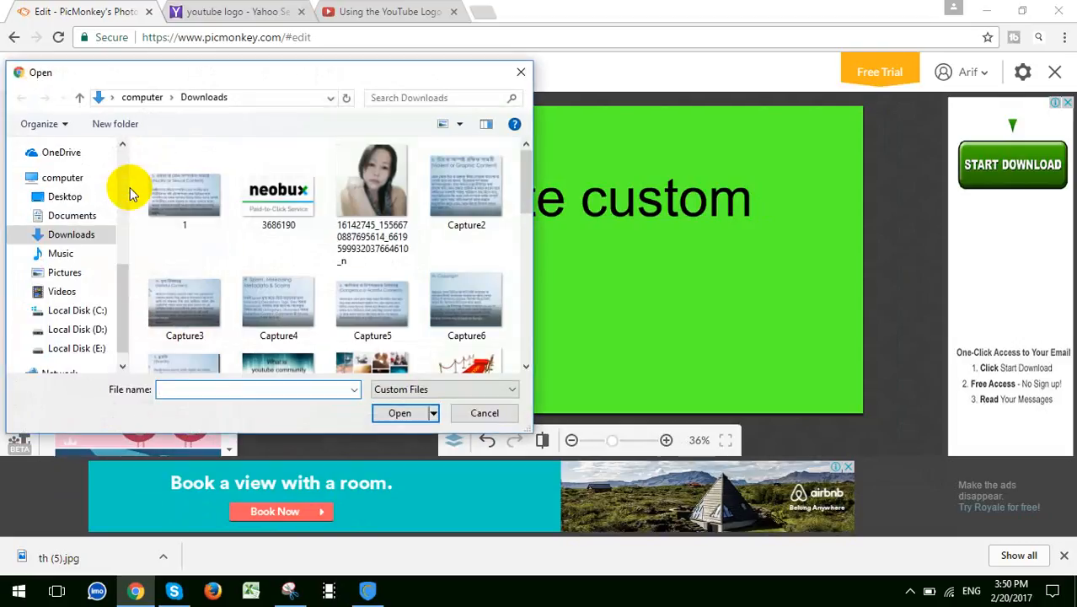
left_click_drag(524, 191, 527, 271)
left_click(461, 260)
right_click(461, 260)
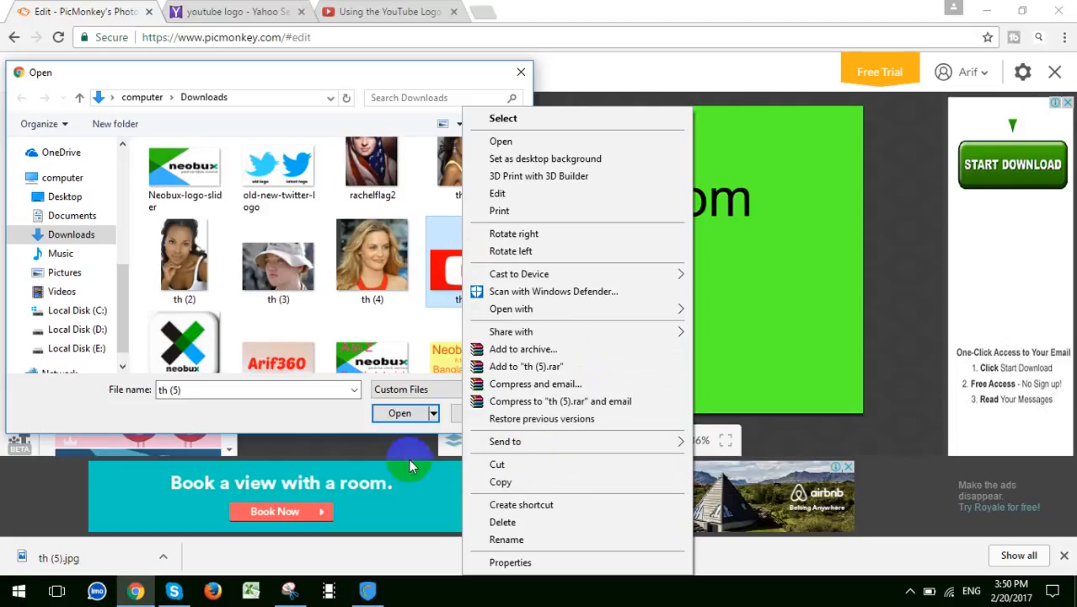
left_click(403, 413)
left_click(407, 414)
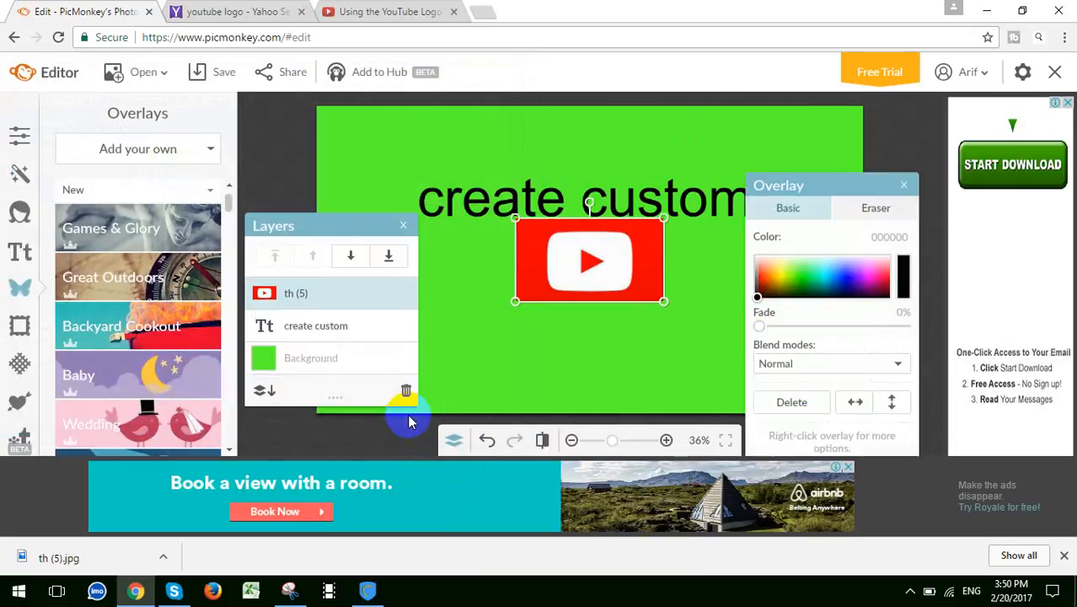
Position the YouTube logo overlay just below the title, and shift the "create custom" text slightly up and left.
mouse_move(600, 284)
left_mouse_down()
mouse_move(597, 334)
mouse_move(595, 298)
left_mouse_up()
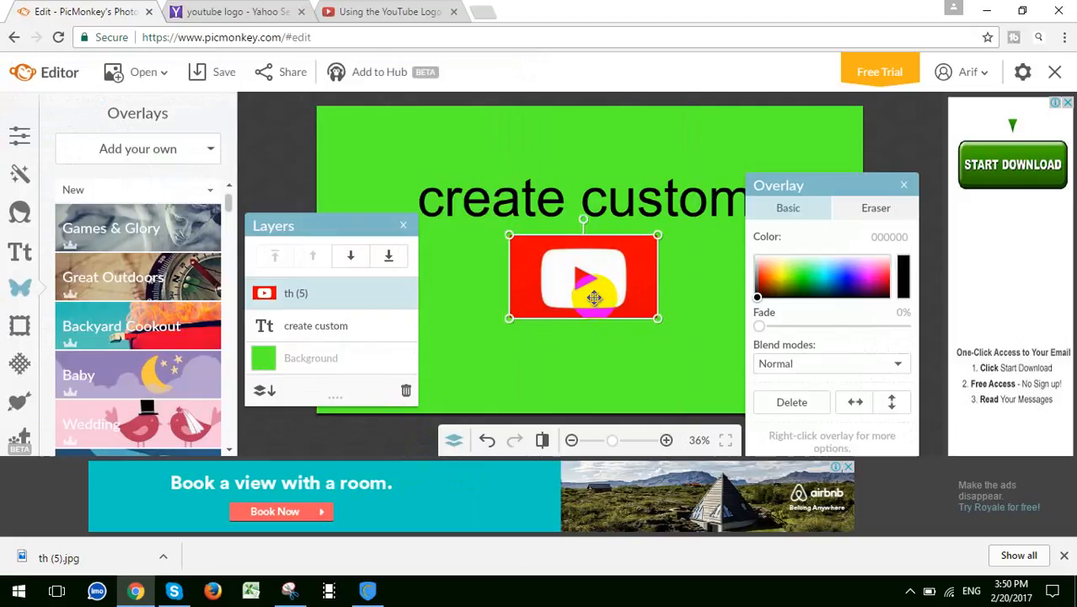
left_click(574, 358)
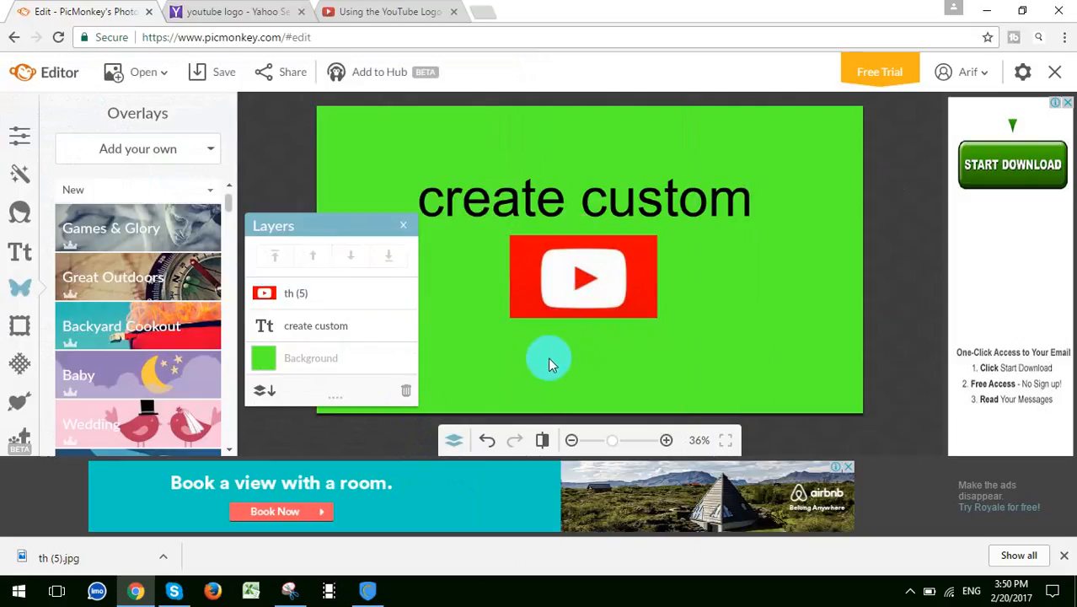
left_click(574, 279)
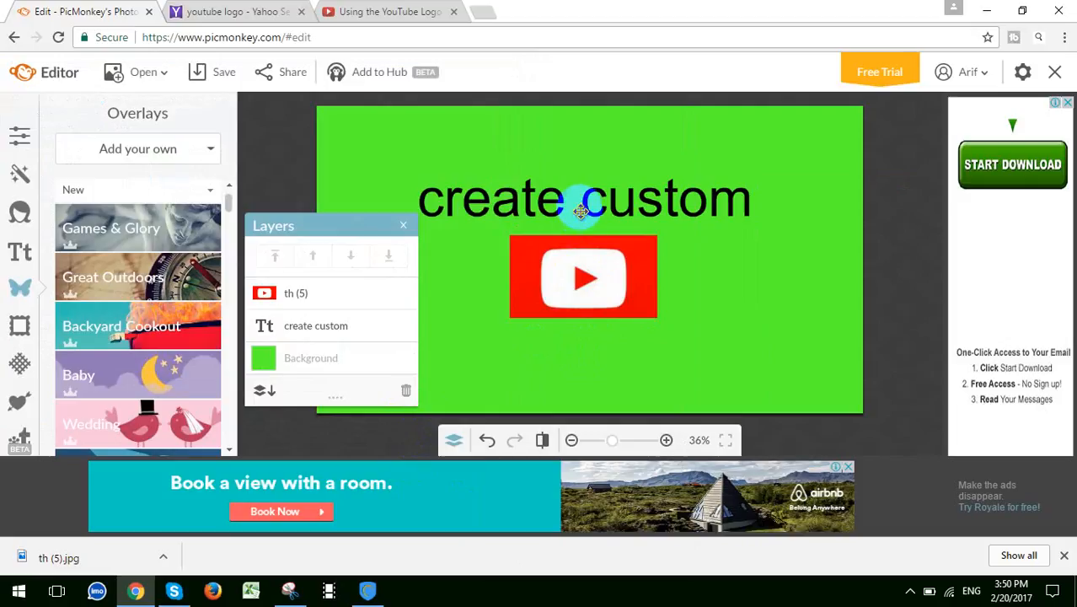
left_click_drag(567, 195, 568, 187)
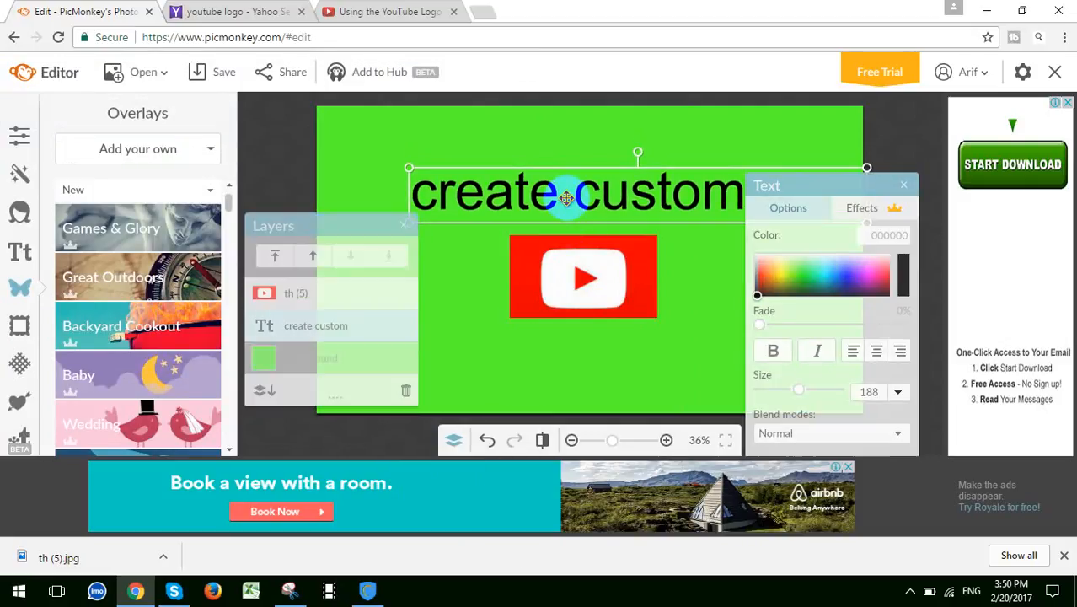
left_click(561, 352)
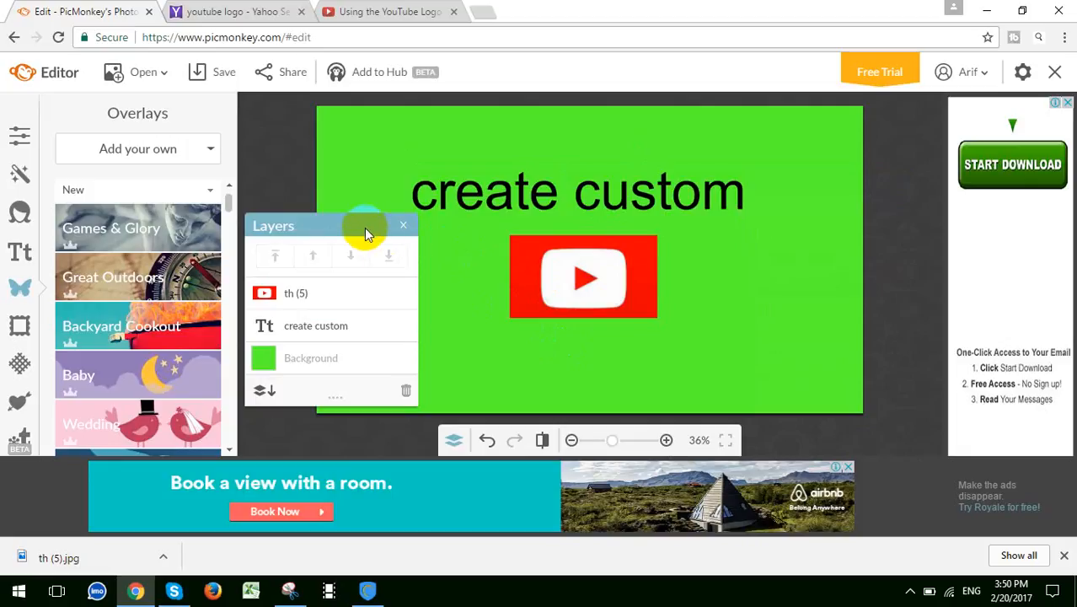
Move the Layers panel off the canvas and add the text "thambnail" just below the YouTube logo.
left_click_drag(364, 228, 291, 210)
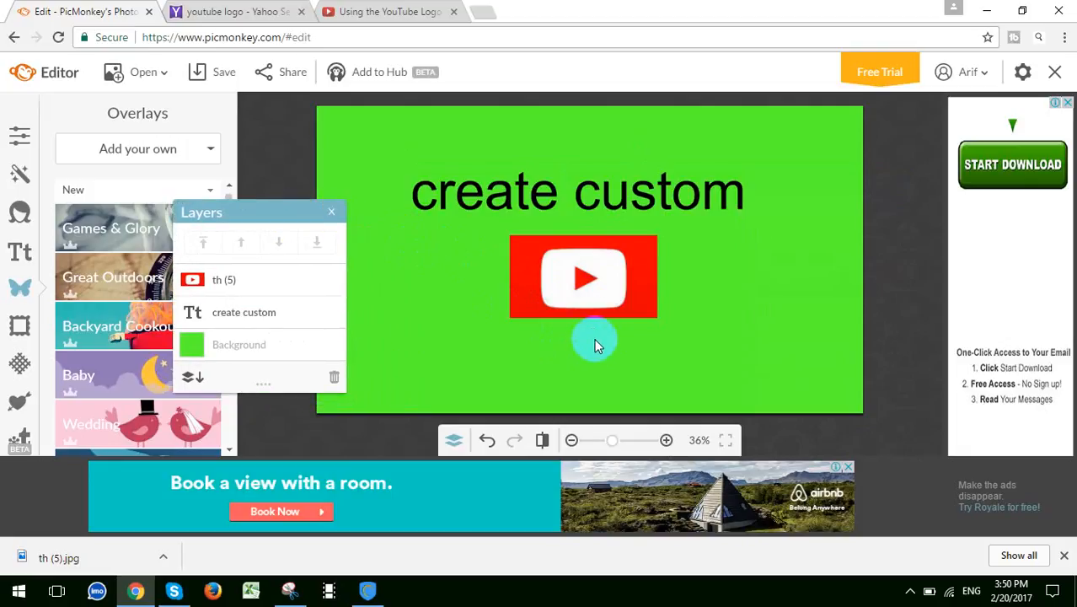
left_click(23, 251)
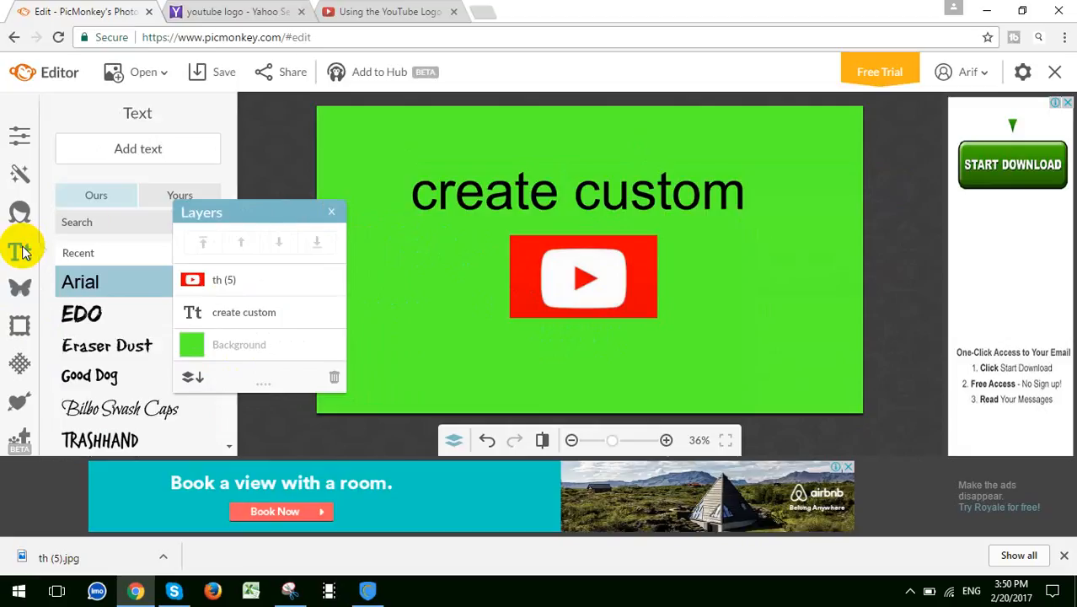
left_click(120, 151)
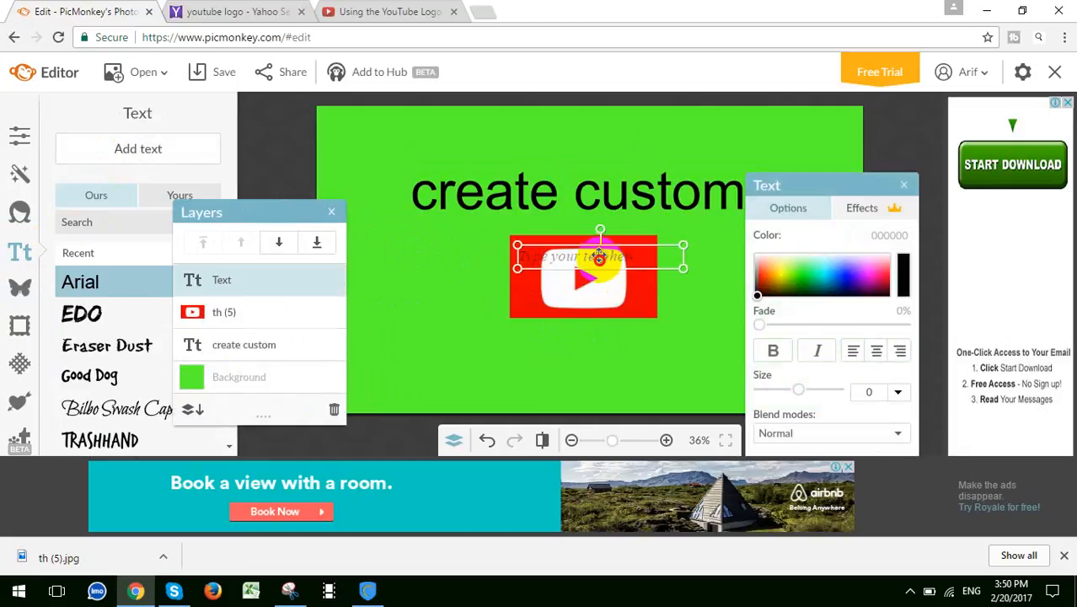
left_click_drag(599, 256, 573, 338)
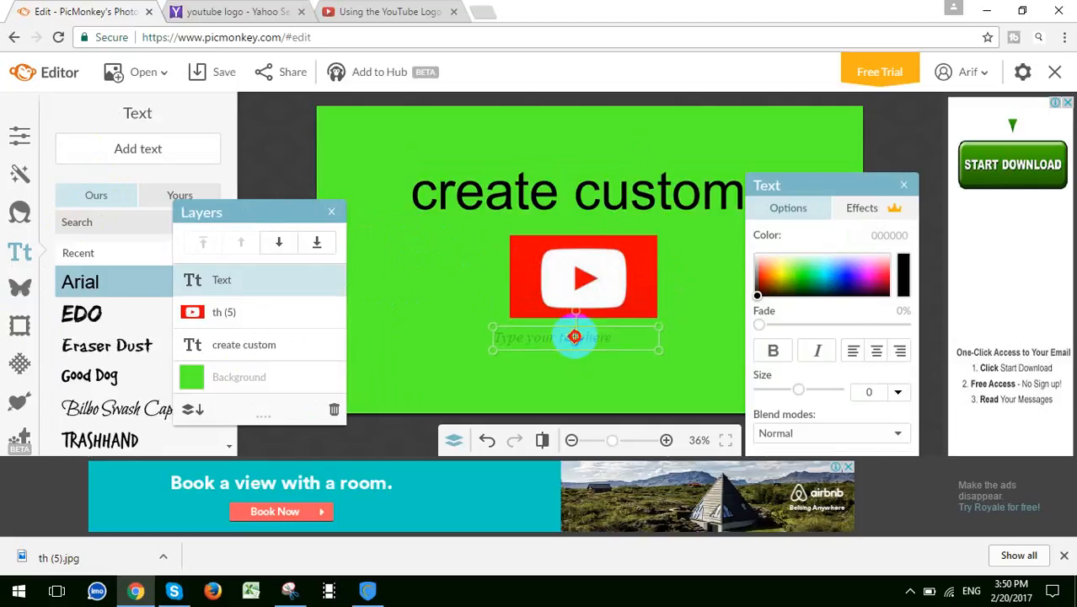
left_click(574, 337)
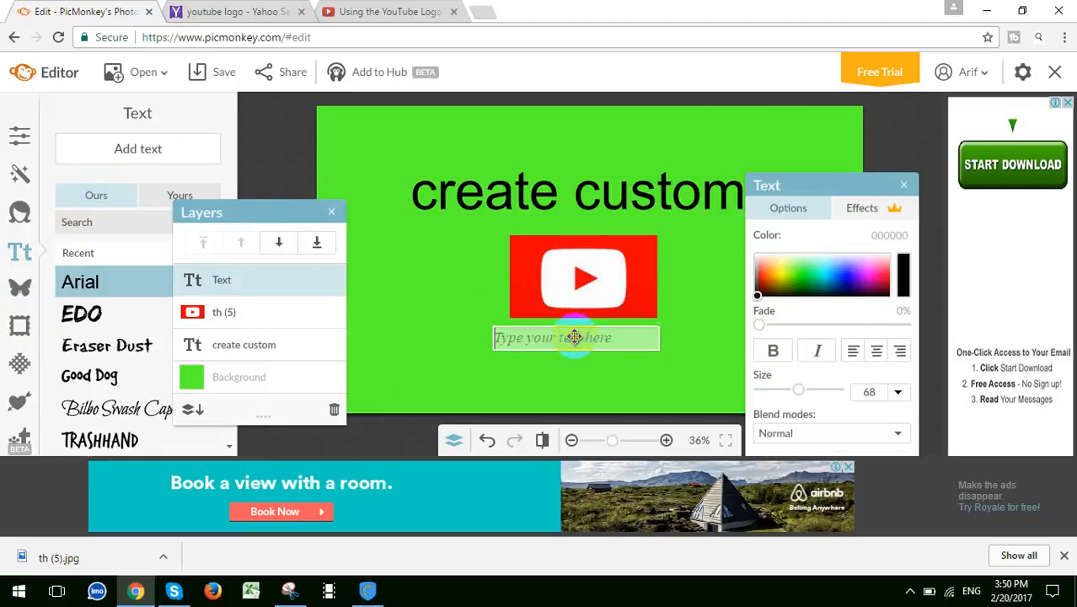
type("th")
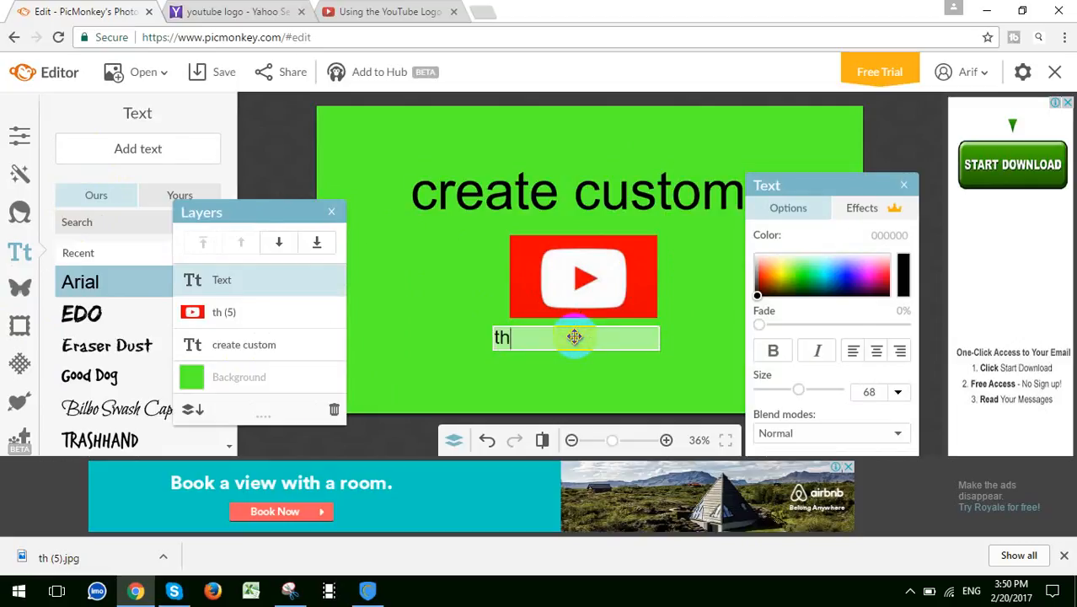
type("ambna")
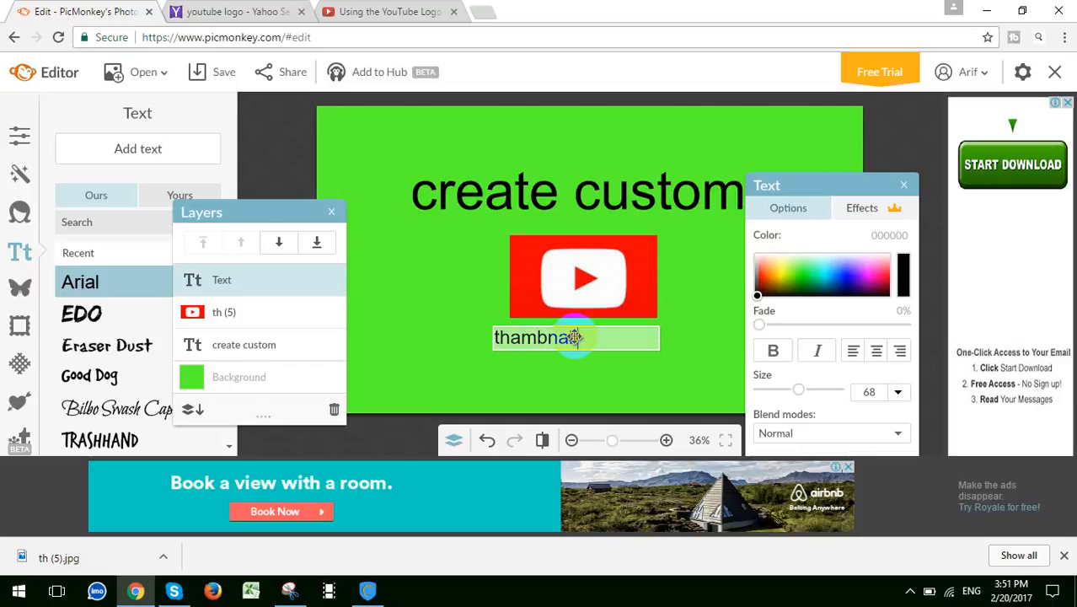
type("il")
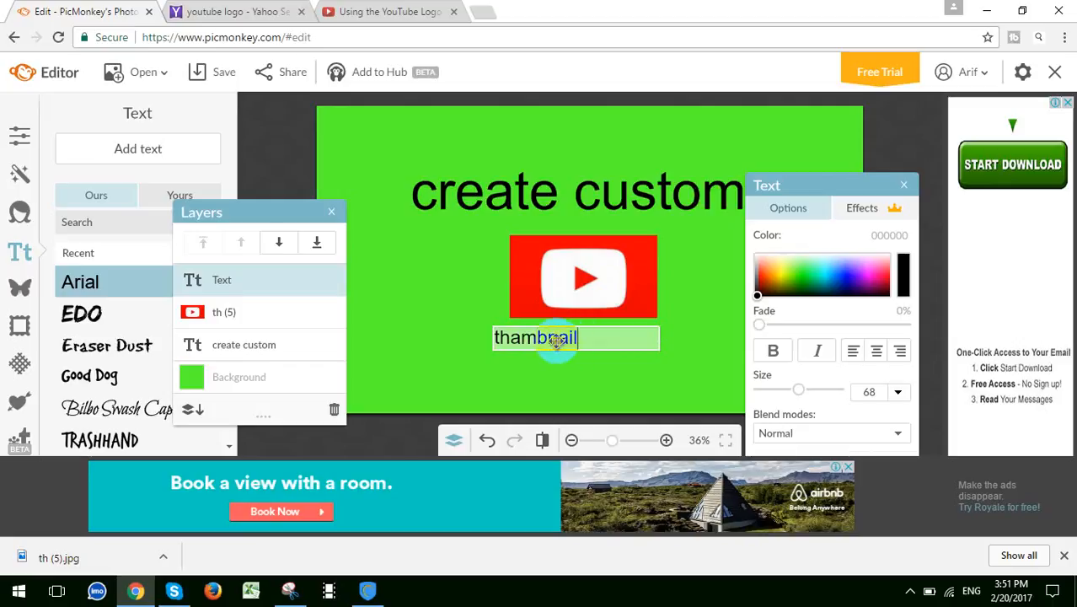
left_click(557, 354)
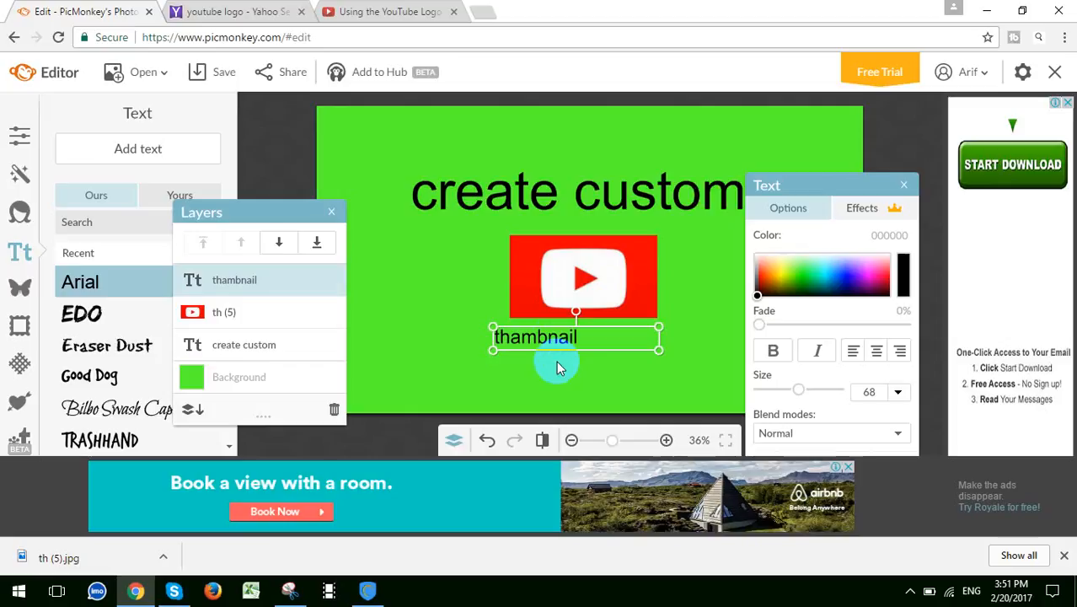
Enlarge the "thambnail" text to size 175 and position it beneath the YouTube logo.
left_click_drag(554, 334, 554, 354)
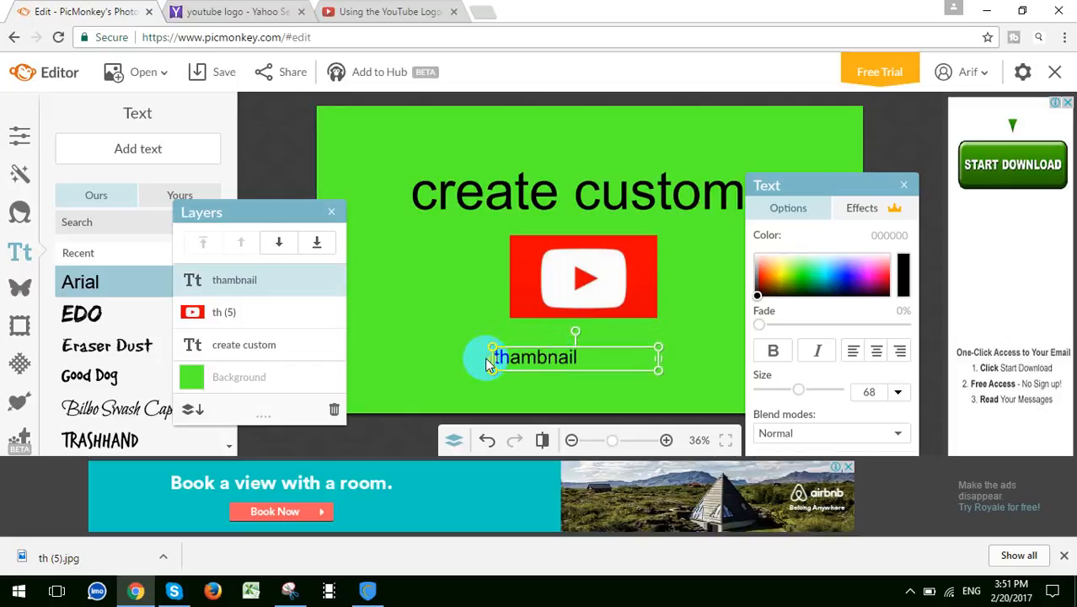
left_click(455, 367)
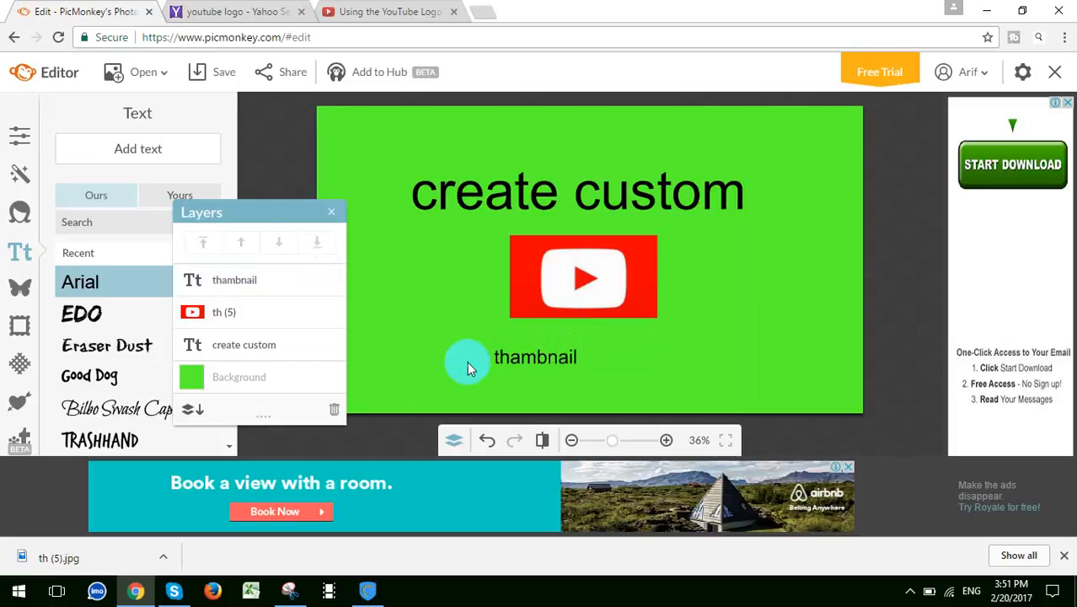
left_click(532, 361)
left_click_drag(532, 347, 530, 330)
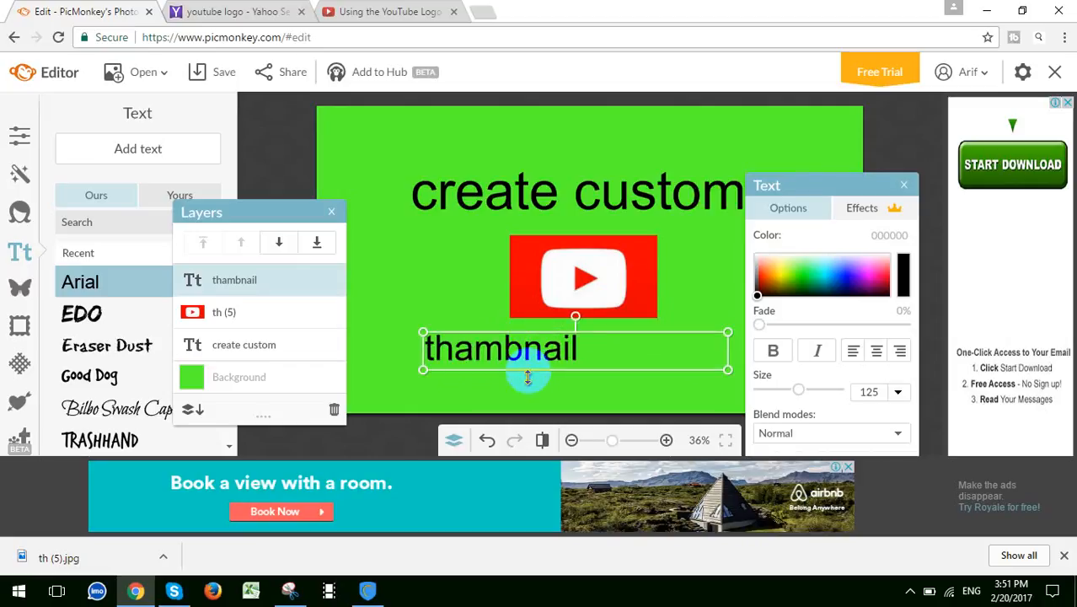
left_click_drag(528, 369, 566, 350)
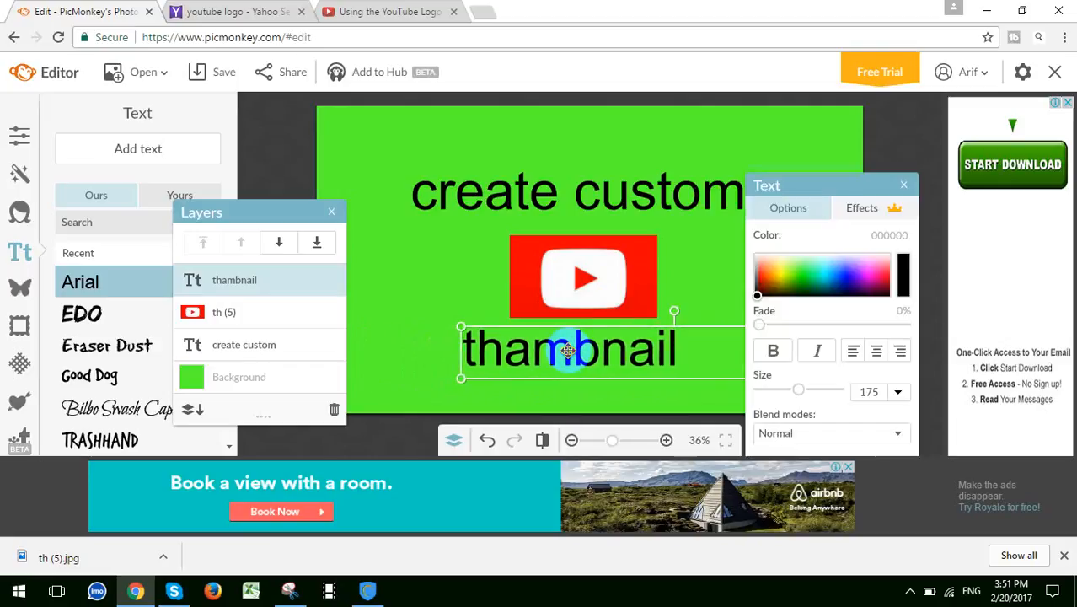
left_click(398, 322)
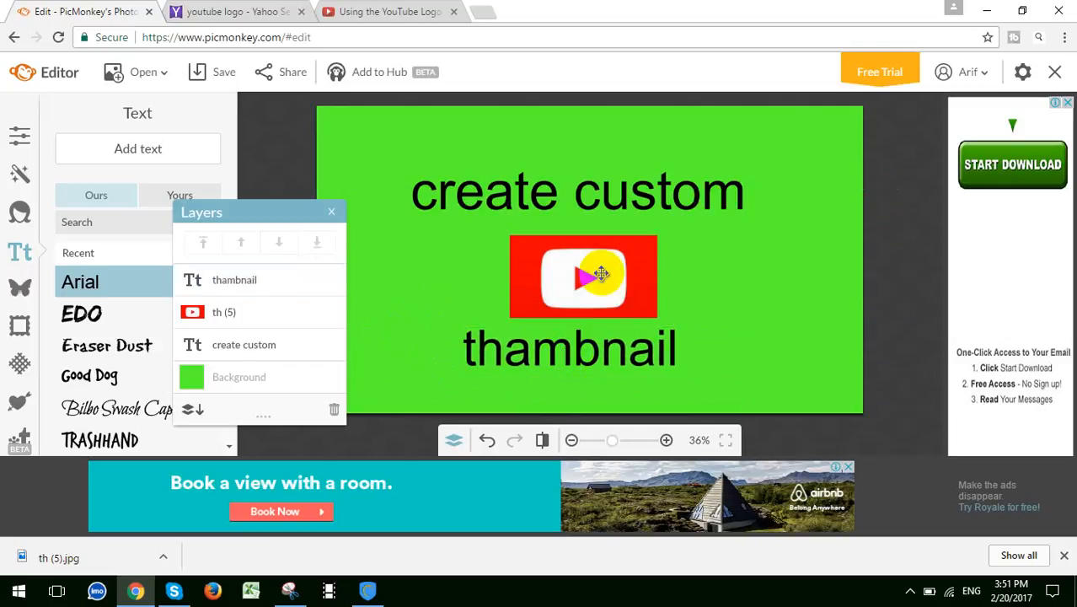
Shrink the YouTube logo overlay slightly and center it between the two lines of text.
left_click(576, 245)
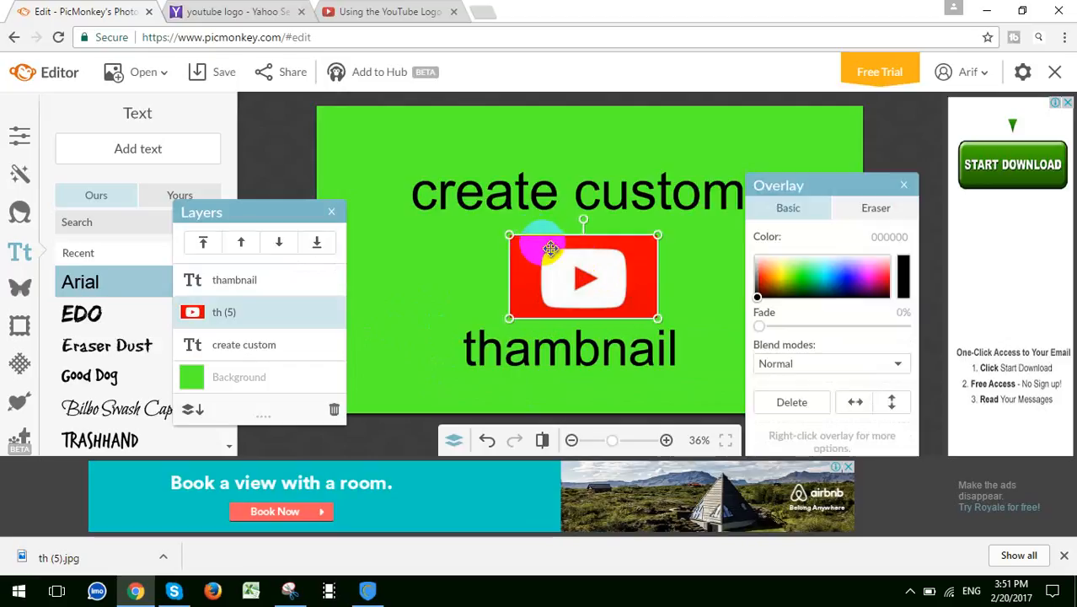
left_click_drag(509, 230, 615, 279)
left_click(465, 289)
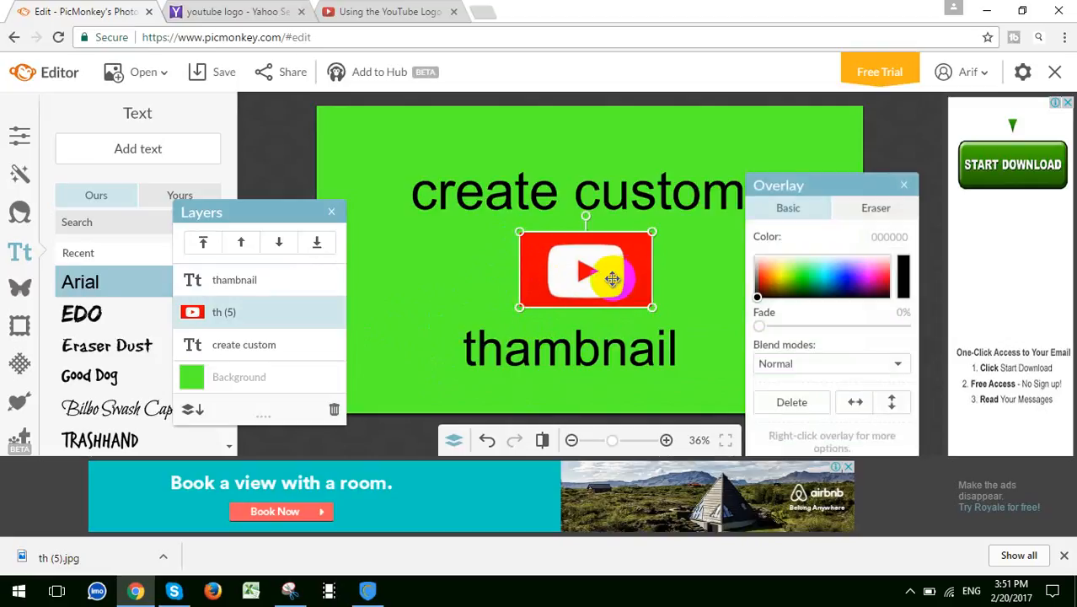
left_click(445, 282)
Shift the "thambnail" text slightly right to center it under the logo, and close the Layers panel.
left_click(562, 354)
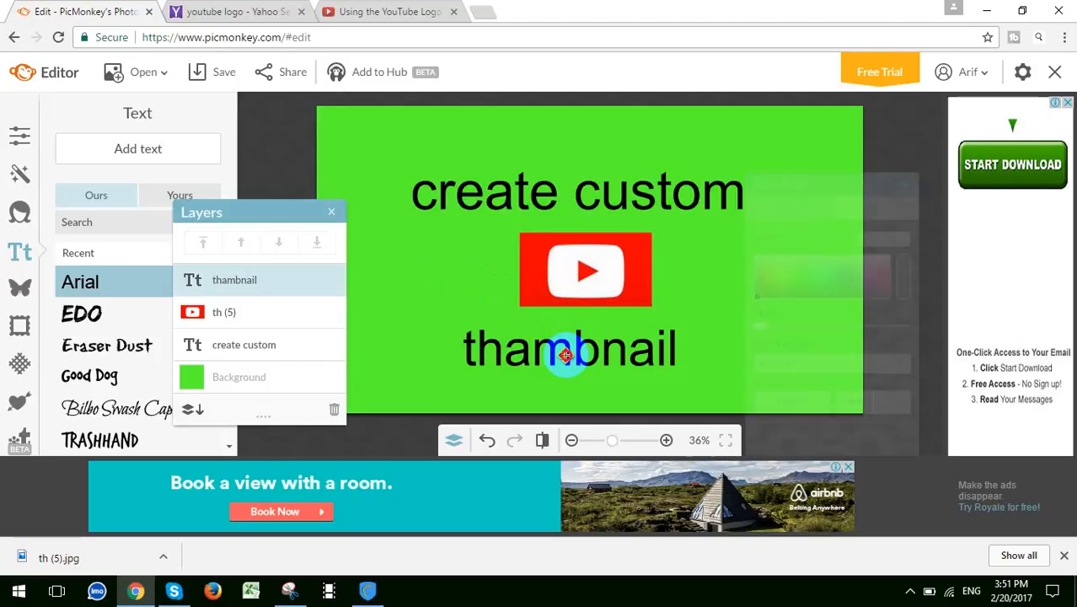
left_click(565, 355)
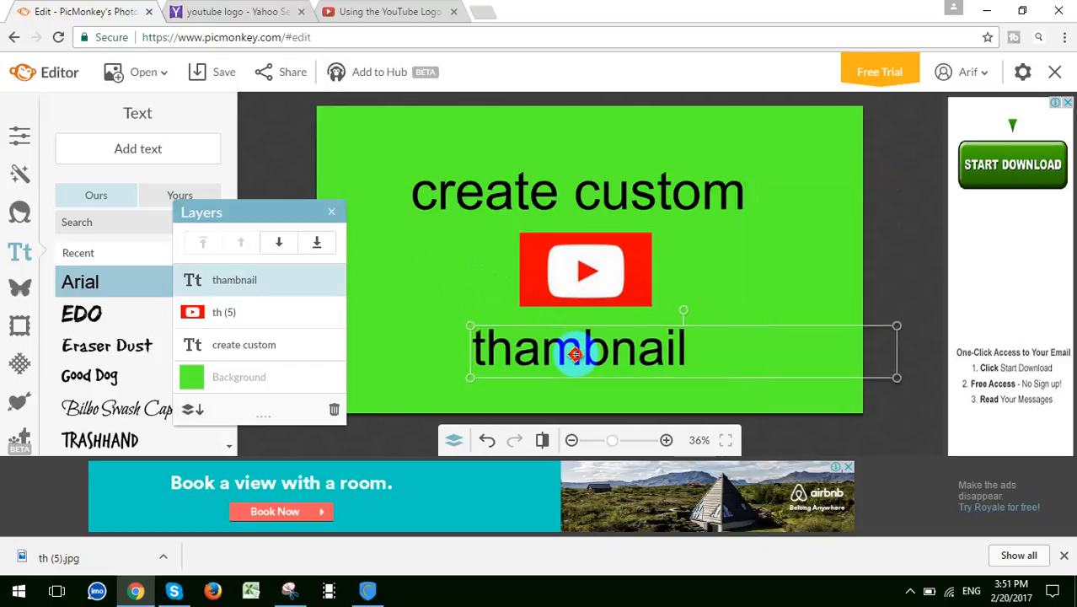
double_click(574, 352)
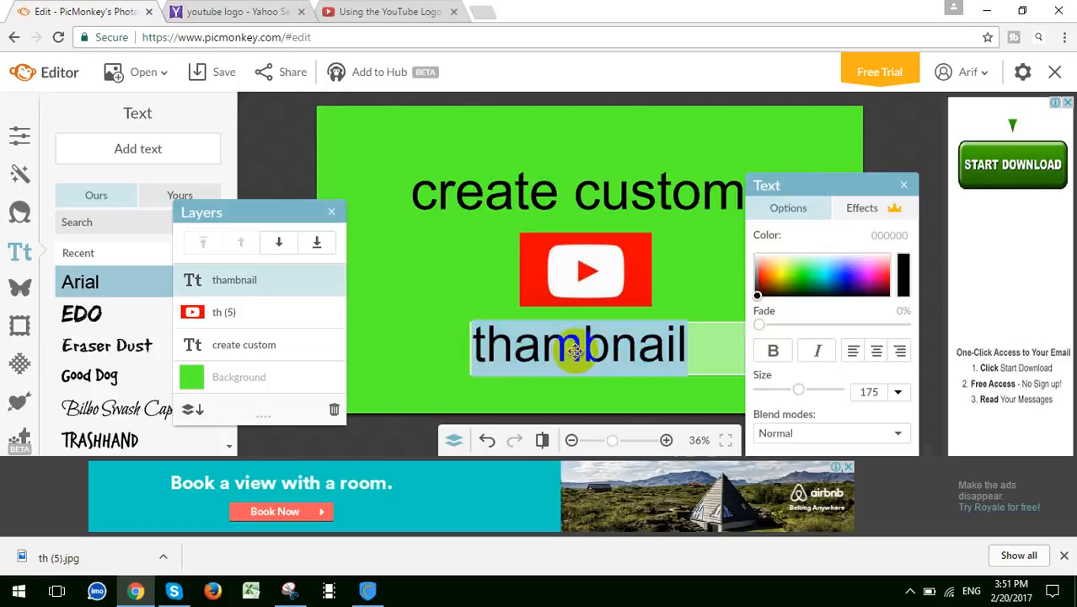
left_click(578, 346)
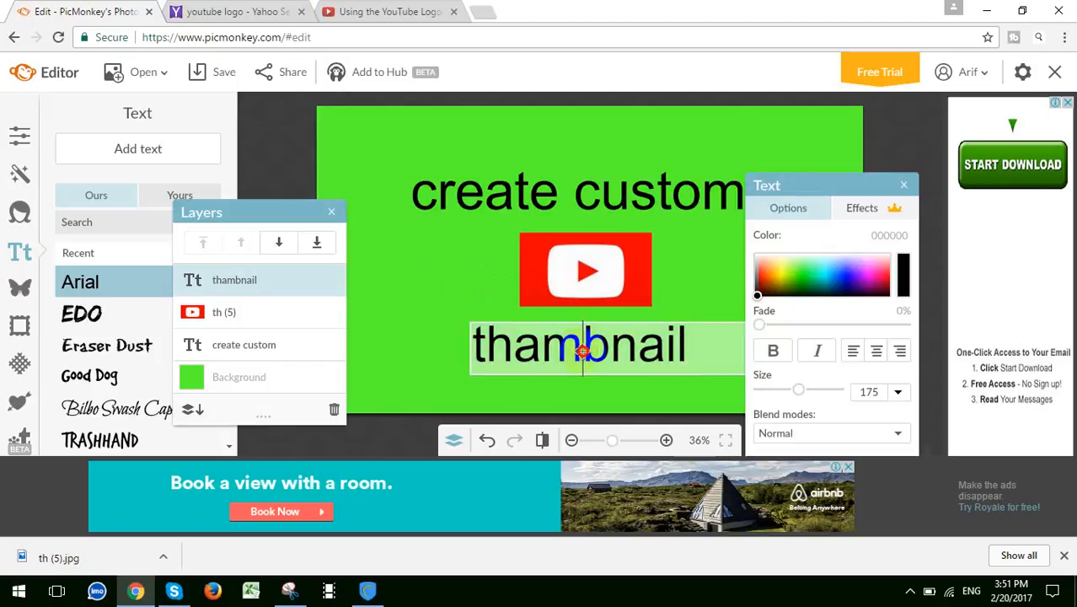
left_click(425, 347)
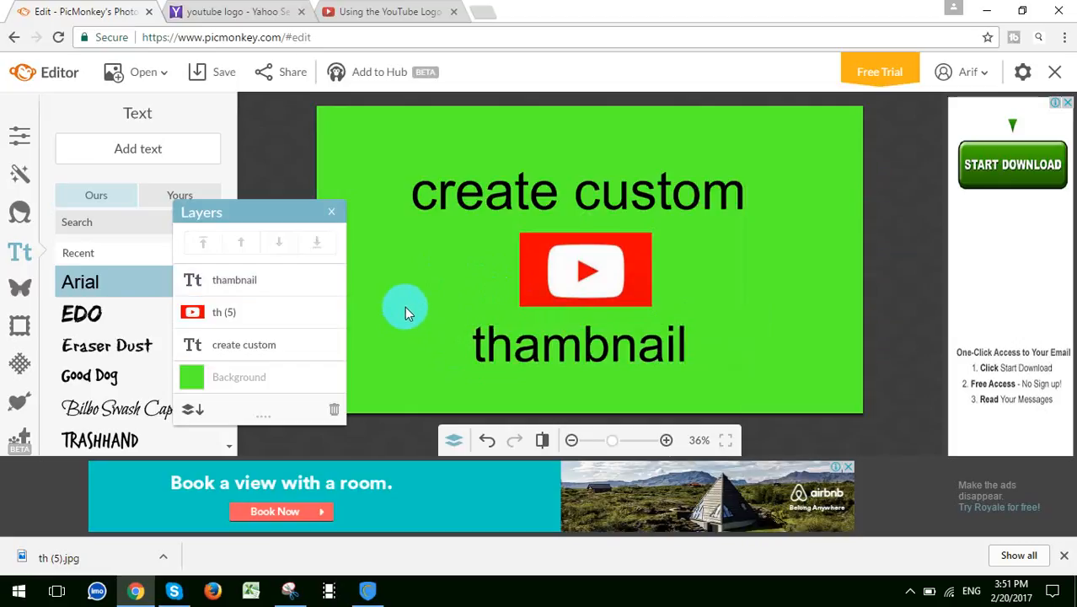
left_click(333, 212)
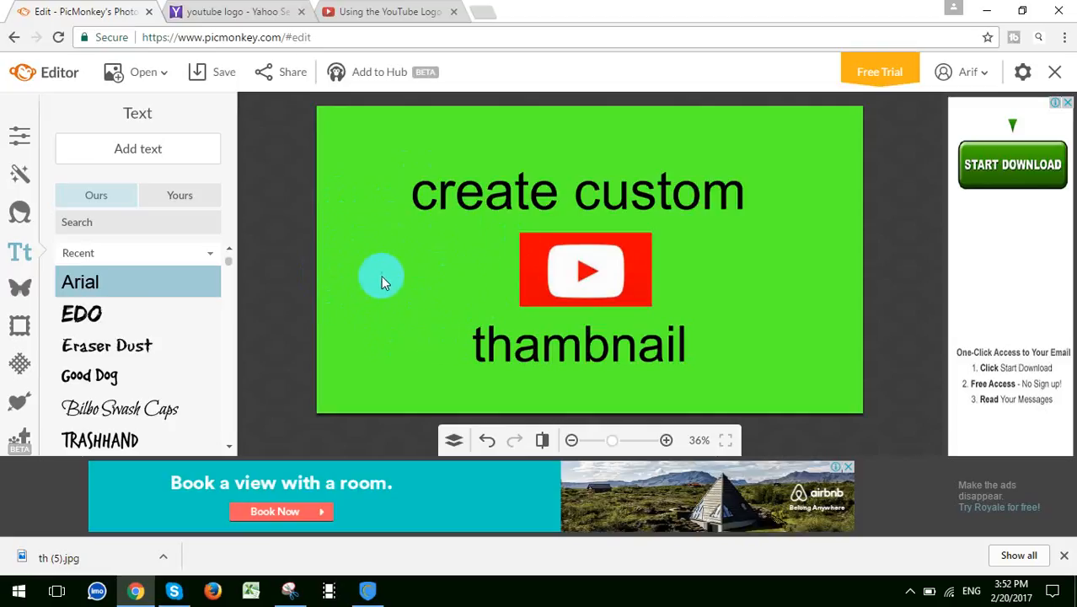
left_click(327, 284)
Search the web for "no photoshop logo" in a new browser tab and open the grey crossed-out Ps image.
left_click(480, 15)
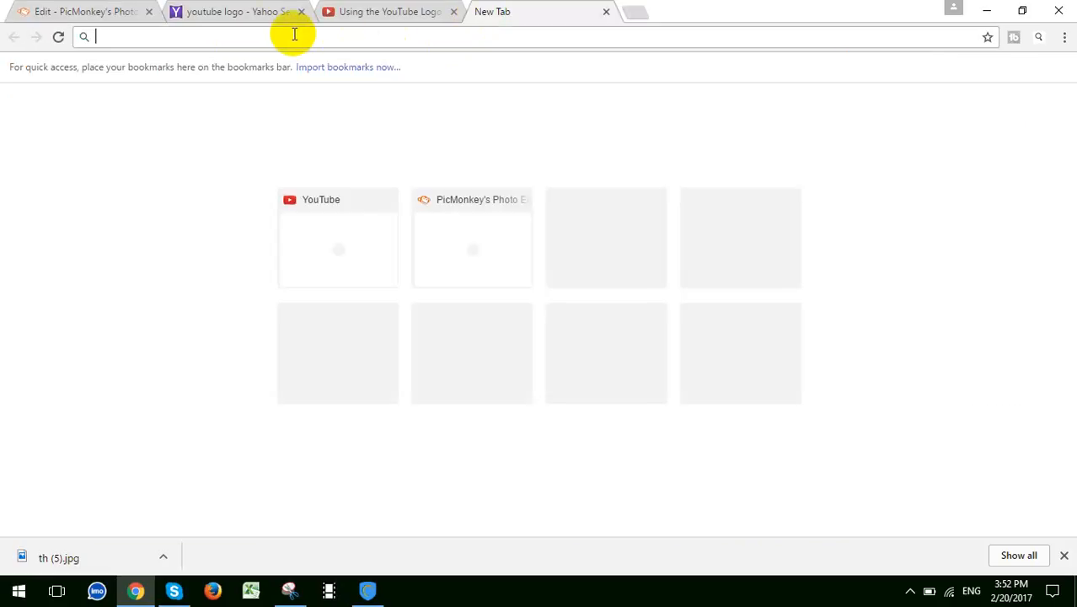
left_click(261, 34)
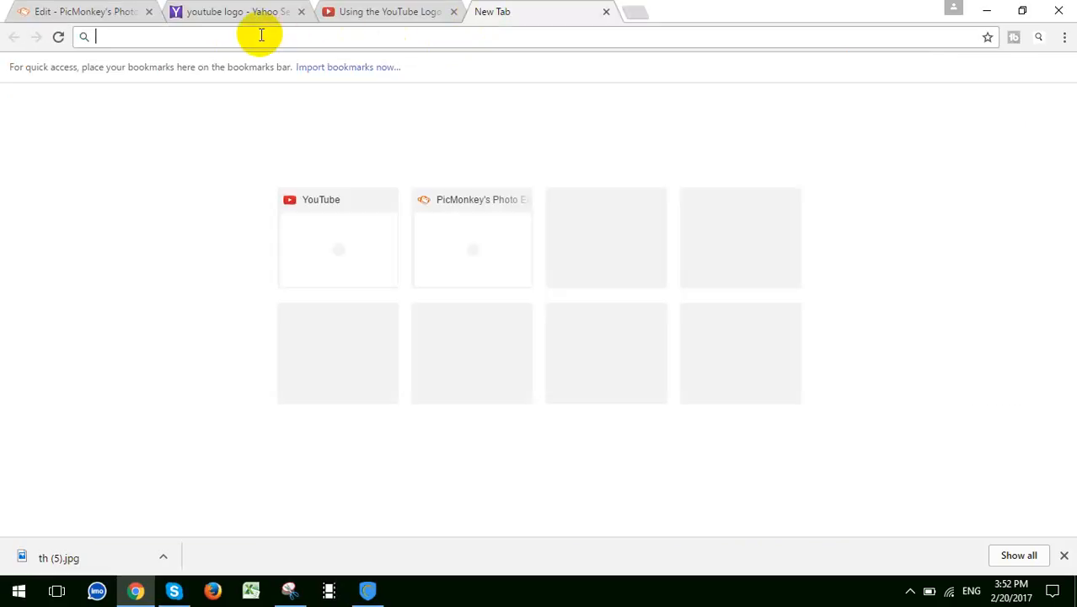
type("no p")
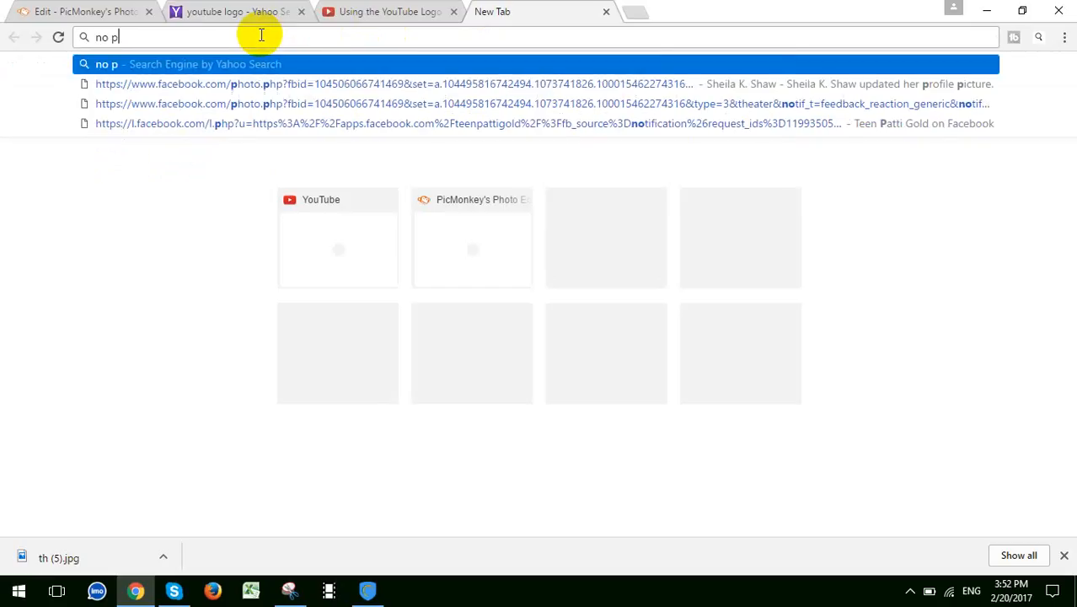
type("hot")
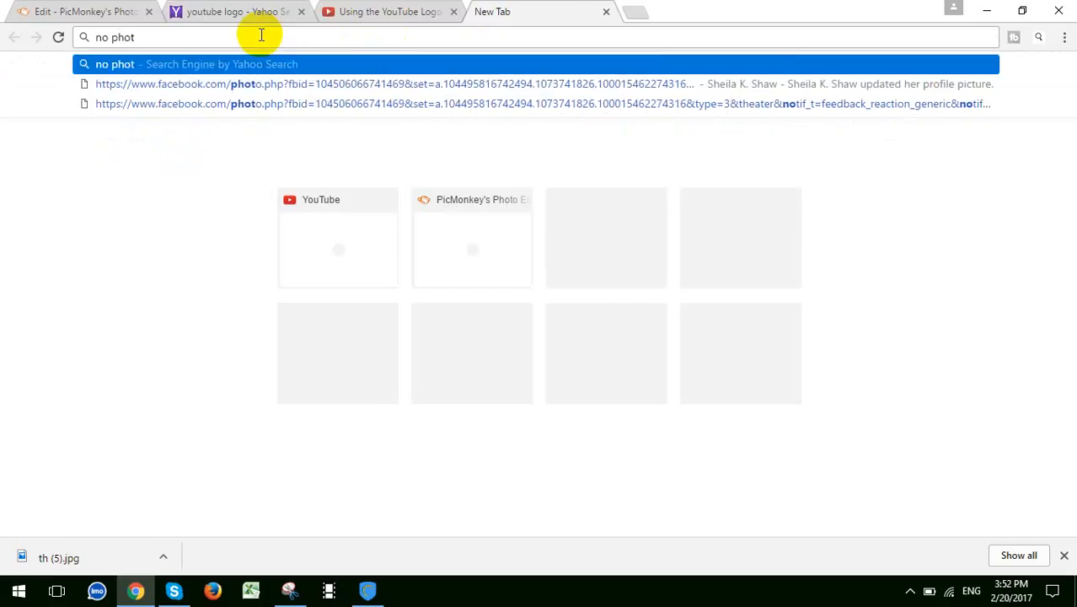
type("osh")
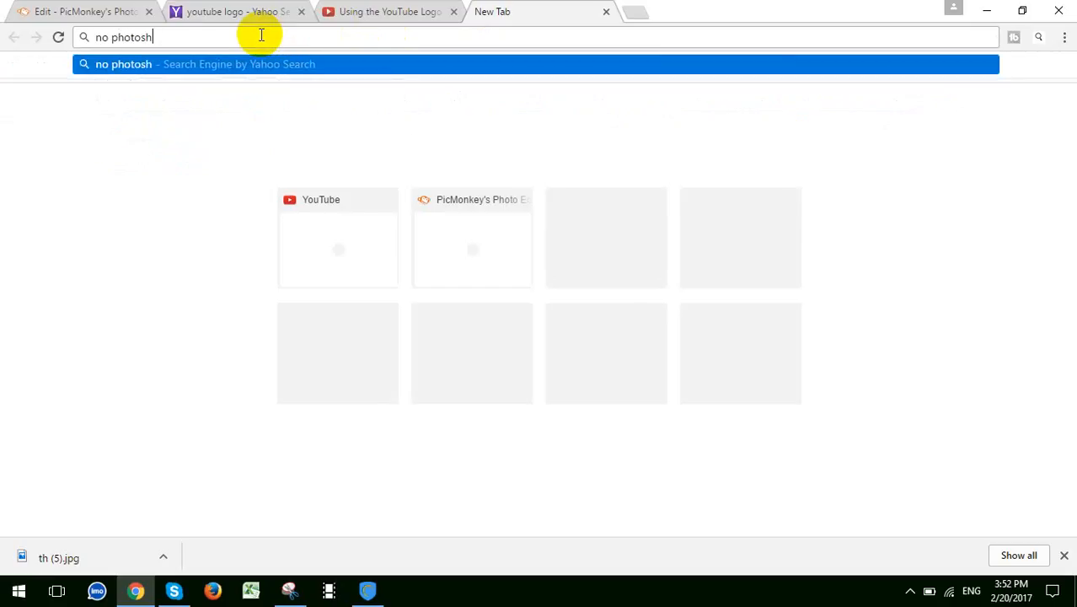
type("op lo")
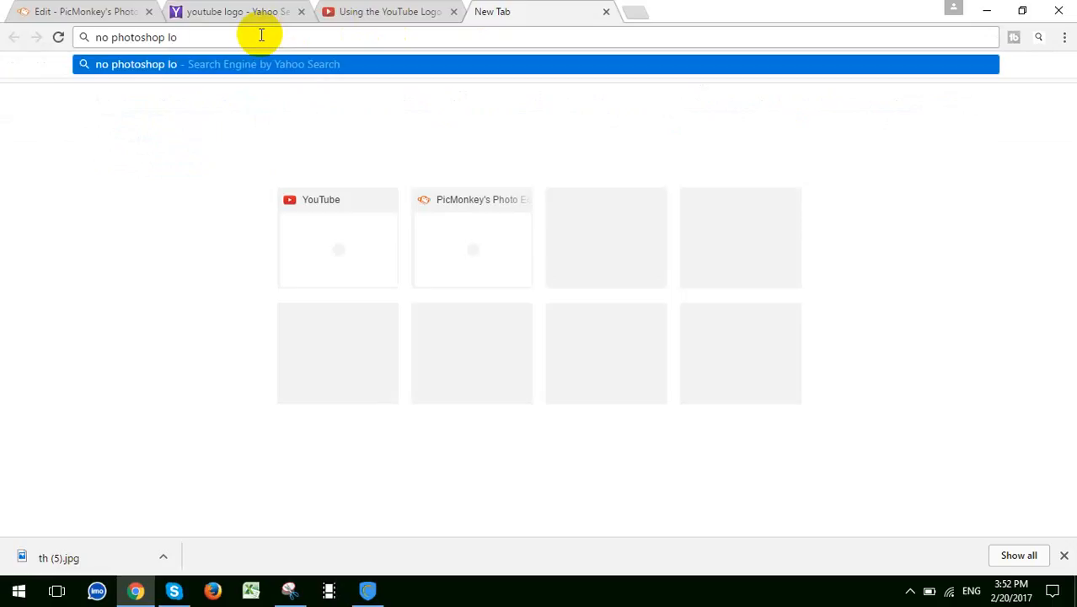
type("go")
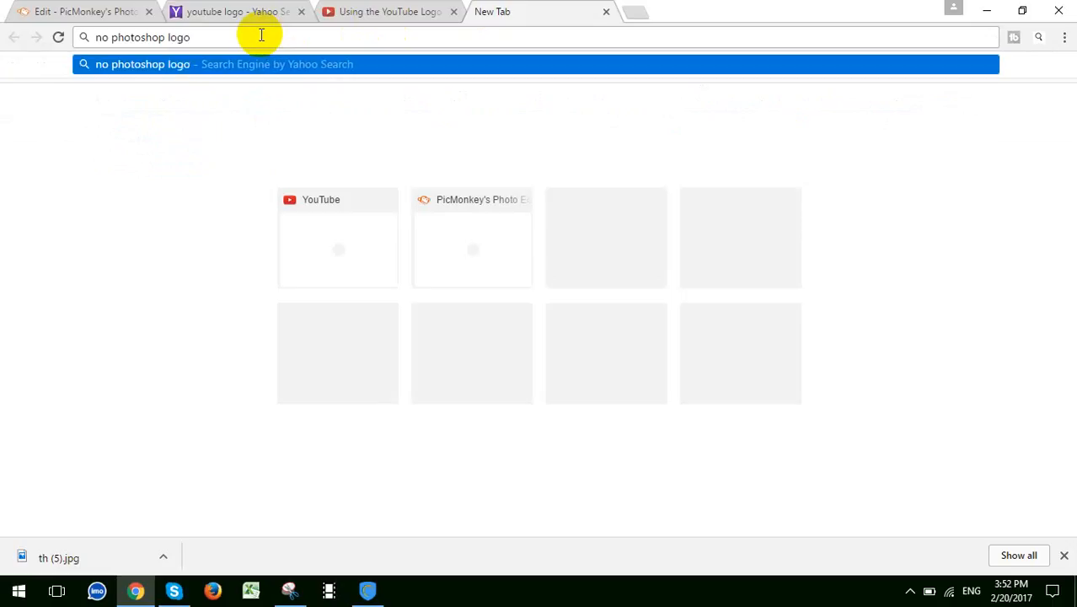
key("Return")
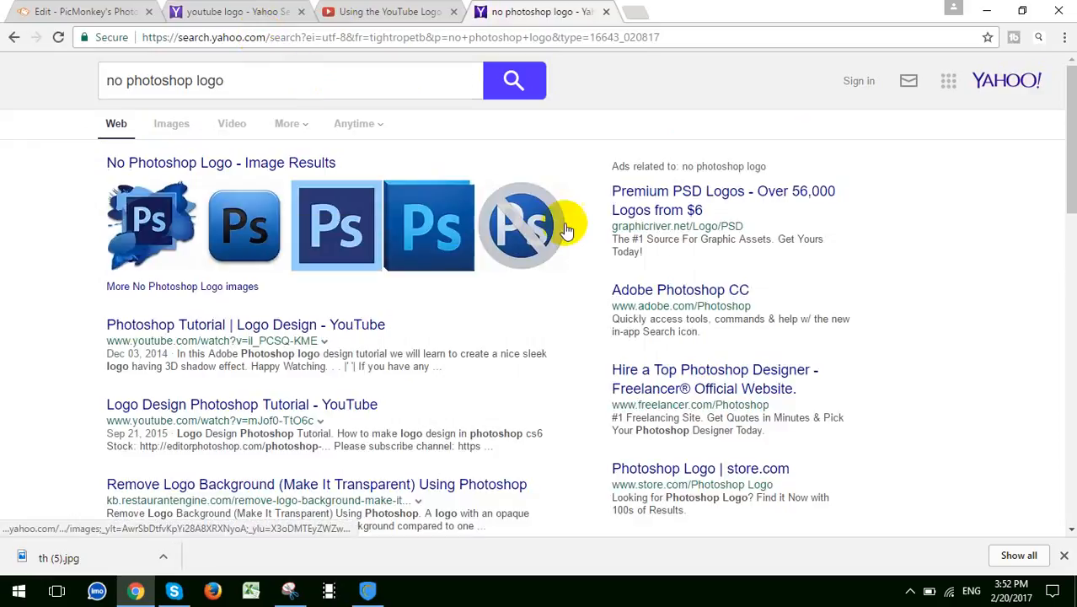
left_click(515, 224)
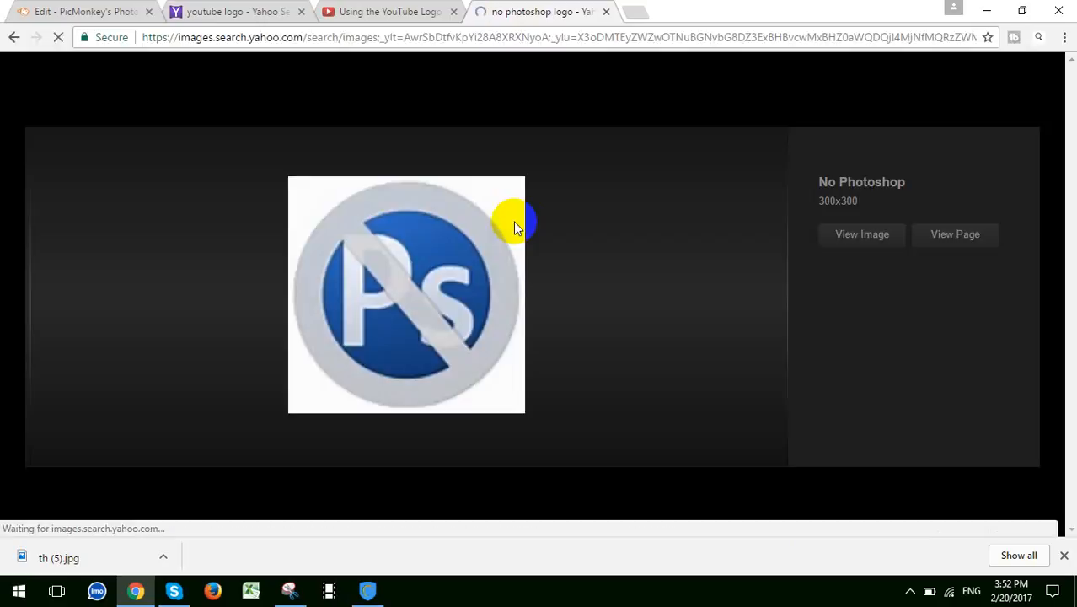
right_click(398, 266)
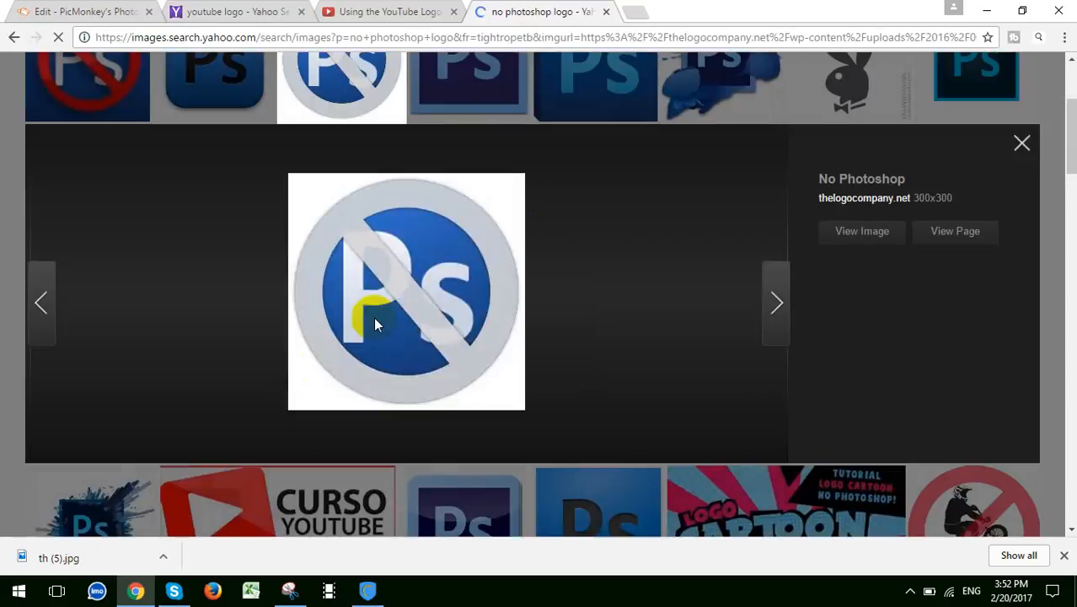
right_click(388, 293)
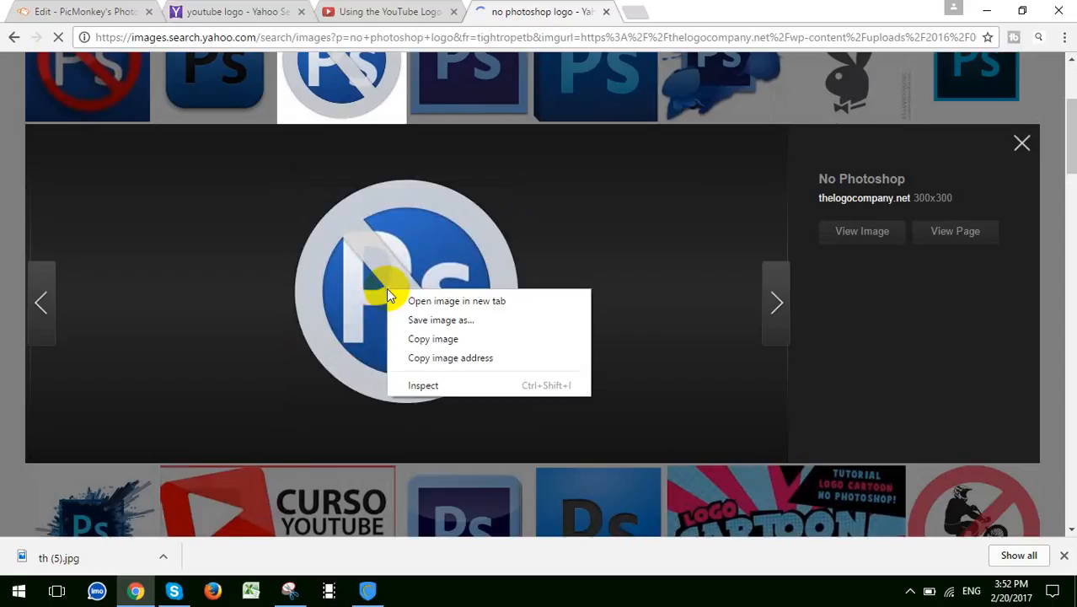
left_click(434, 323)
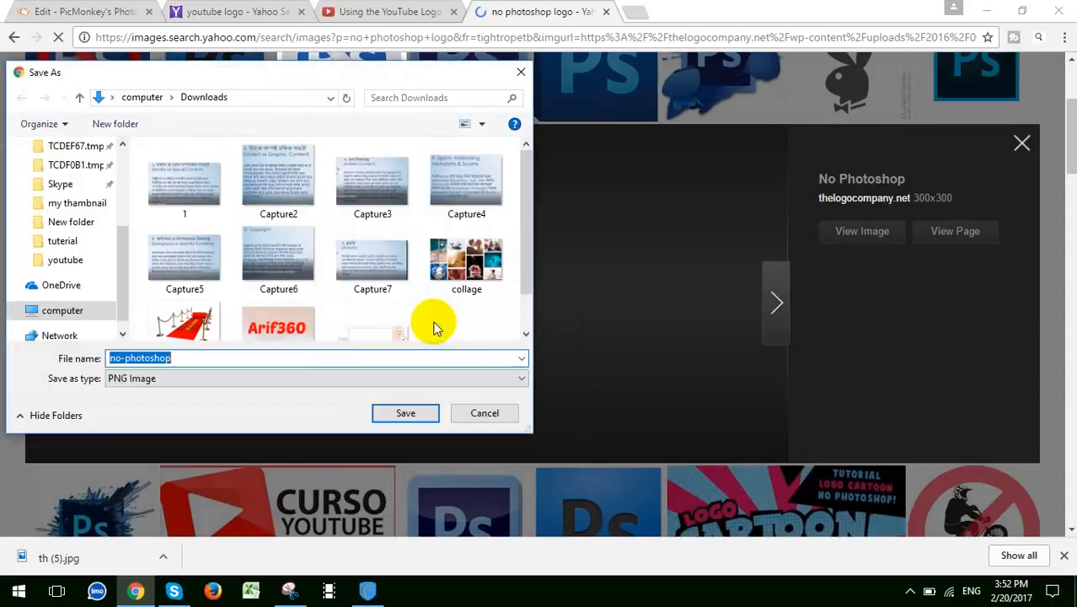
left_click(521, 71)
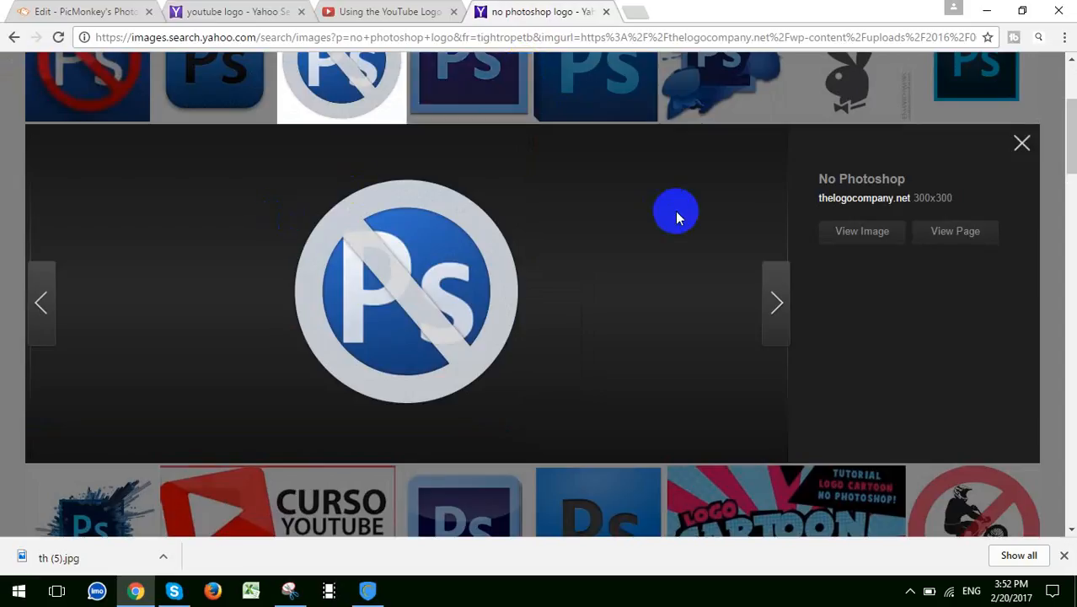
Open the Ps logo with the red prohibition sign in the image results and save it to Downloads as NO_Photoshop_logo.
mouse_move(1070, 160)
left_mouse_down()
mouse_move(1071, 132)
mouse_move(1070, 142)
left_mouse_up()
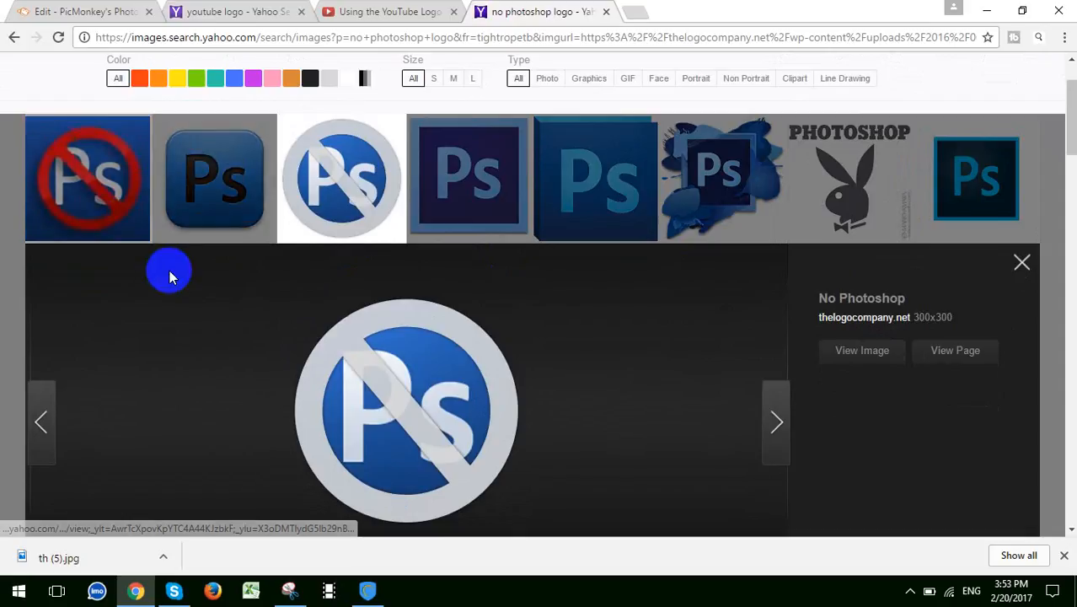
left_click(106, 199)
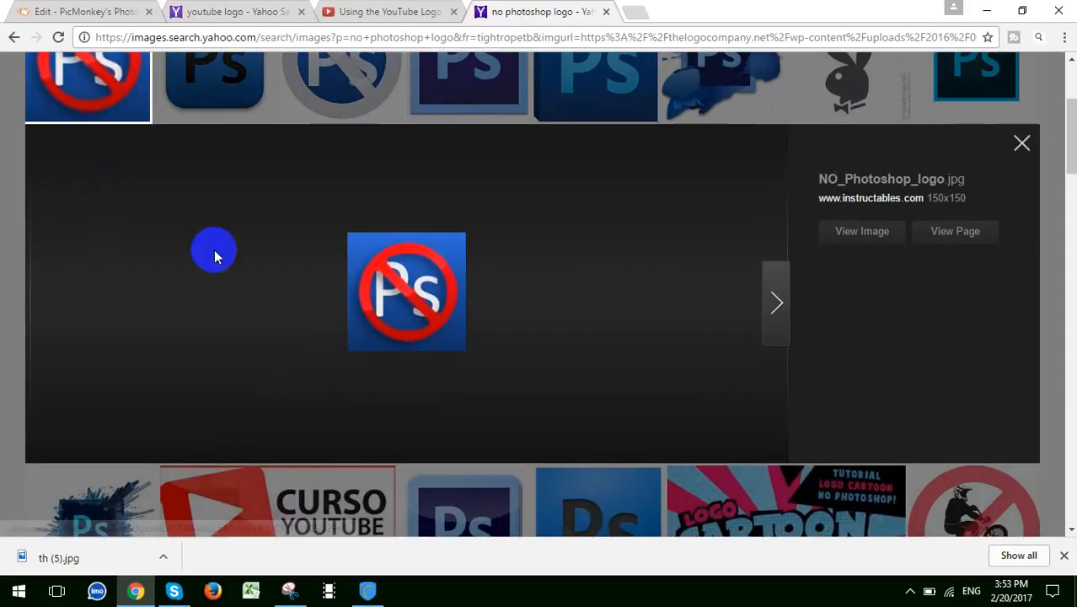
right_click(404, 303)
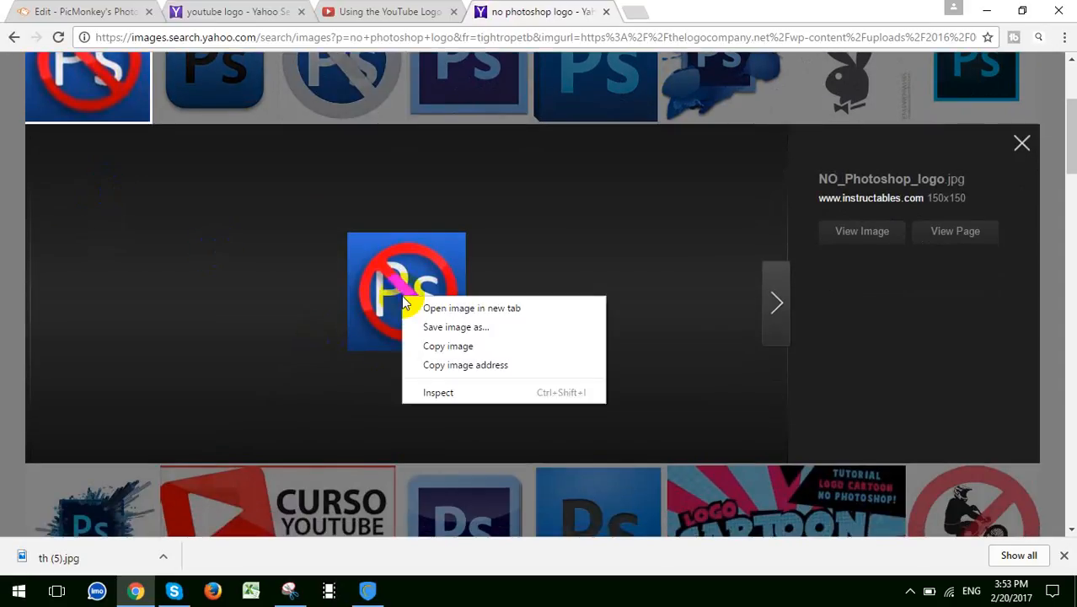
left_click(459, 337)
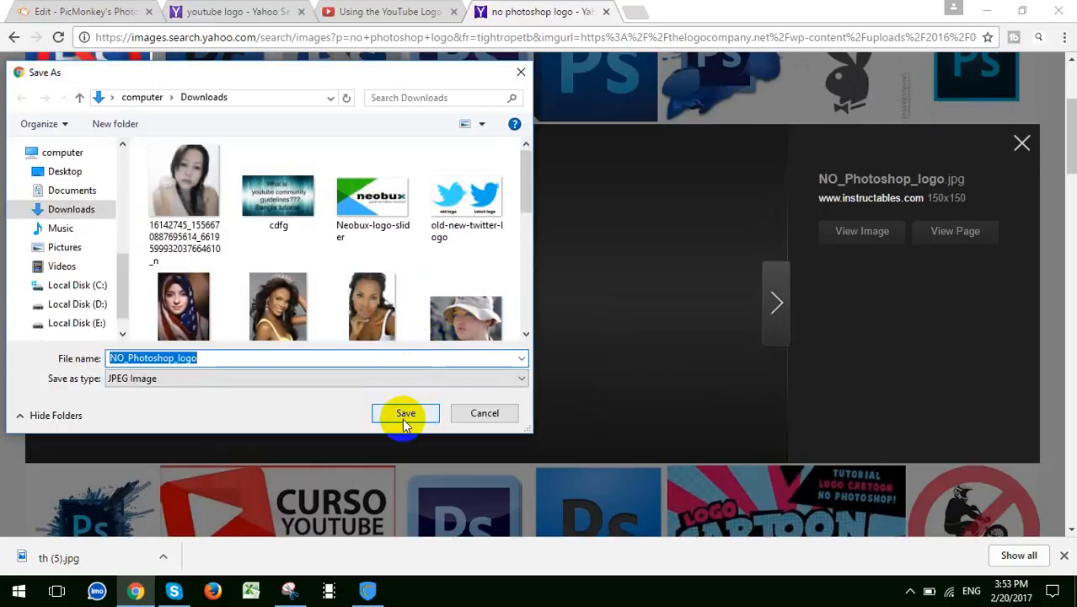
left_click(405, 412)
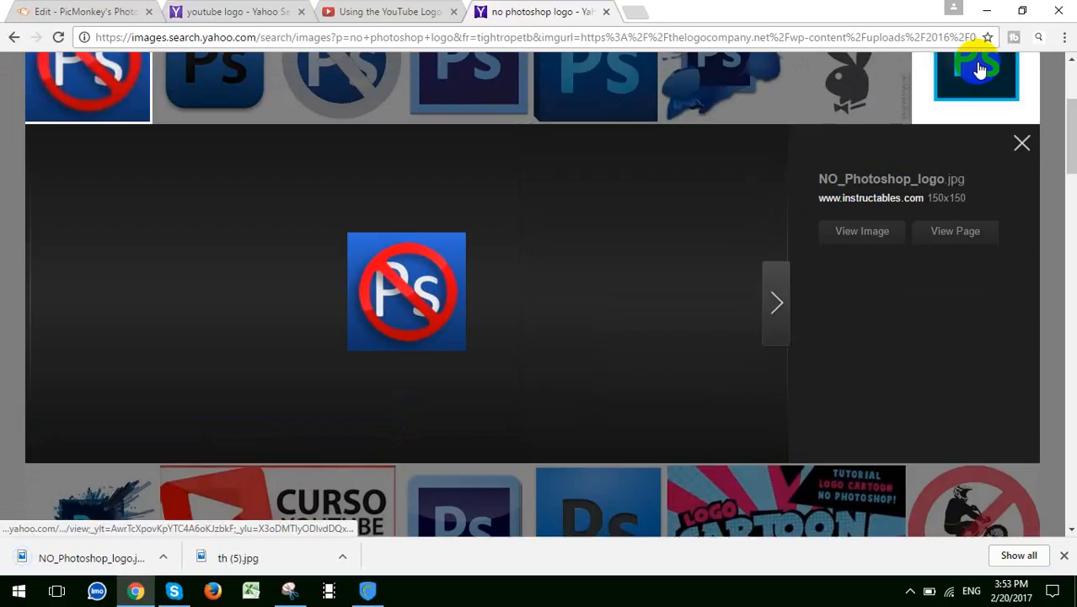
left_click(988, 8)
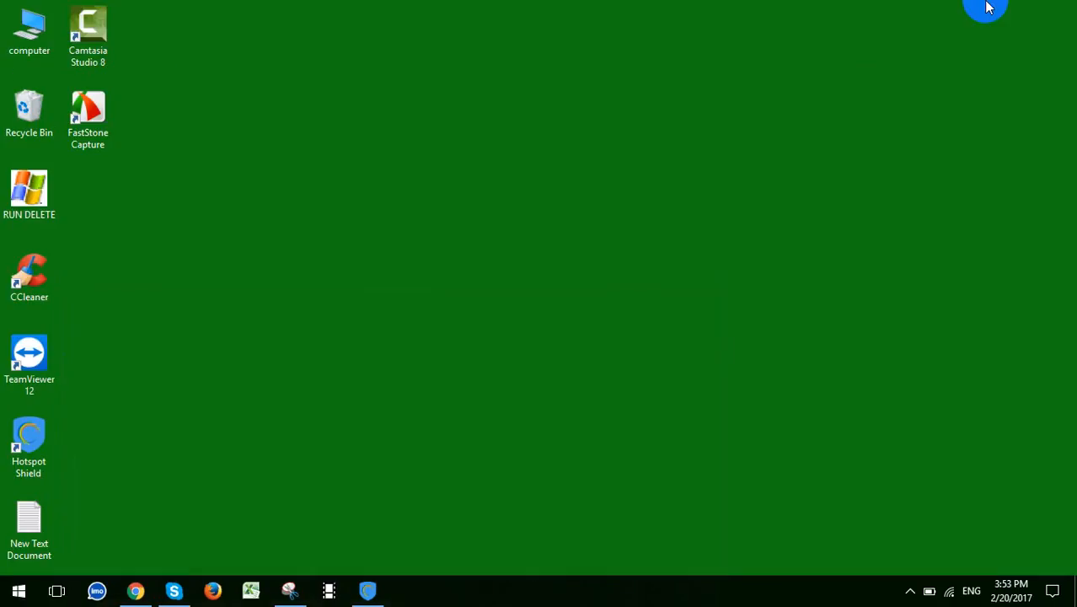
left_click(135, 589)
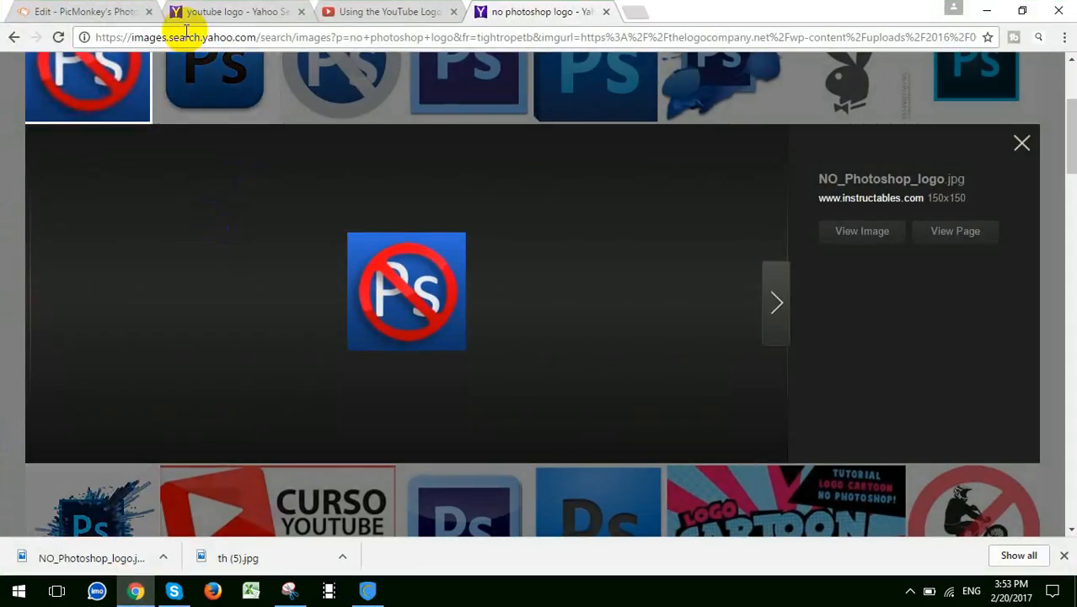
Switch back to PicMonkey and add NO_Photoshop_logo from the computer's Downloads folder as an overlay.
left_click(77, 11)
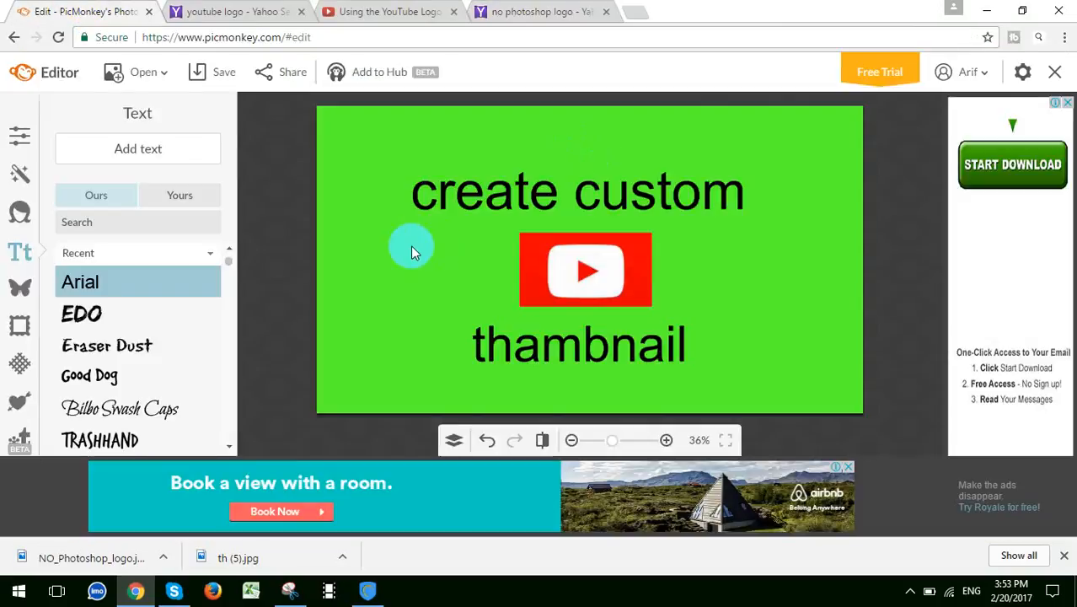
left_click(20, 289)
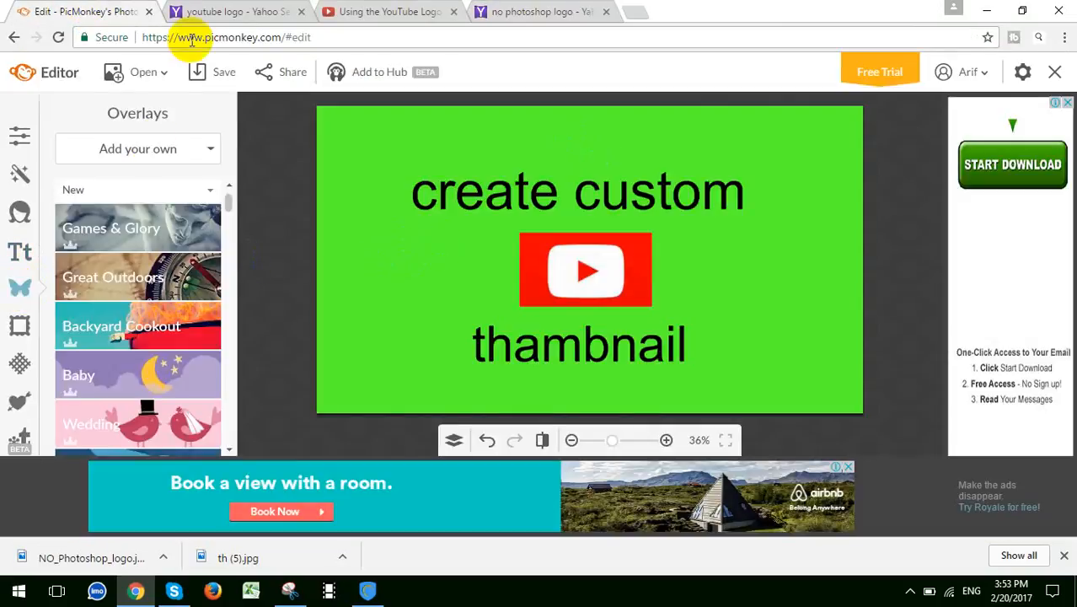
left_click(144, 149)
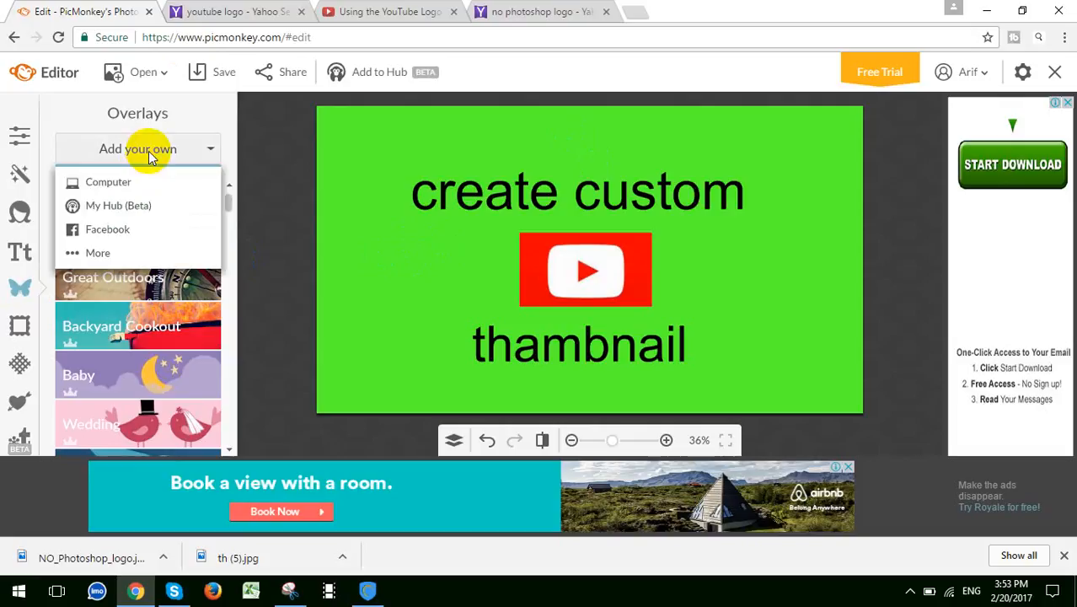
left_click(118, 189)
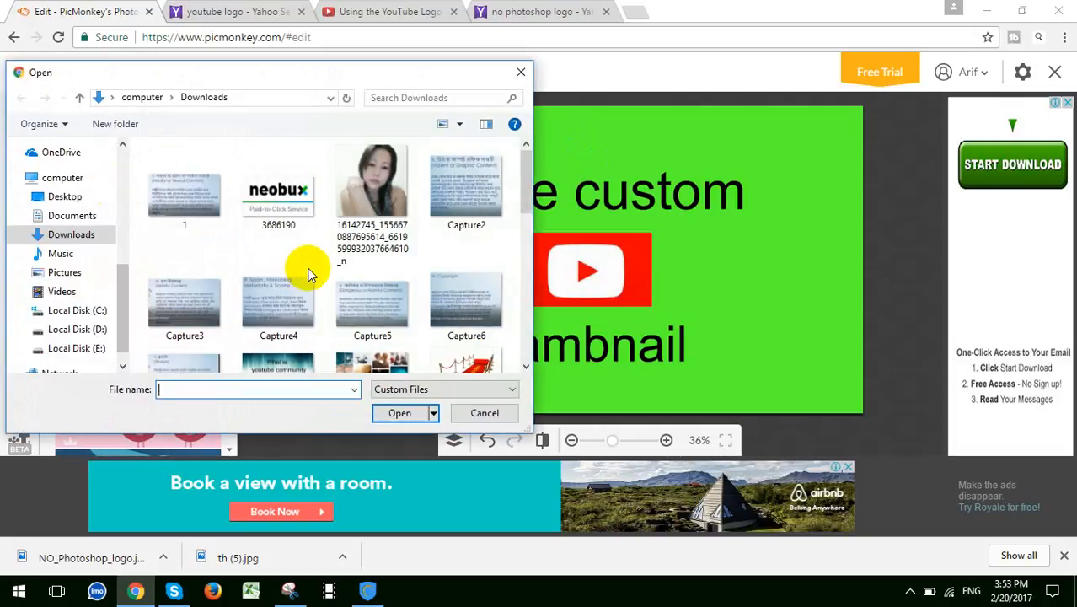
left_click_drag(524, 190, 524, 228)
left_click(310, 278)
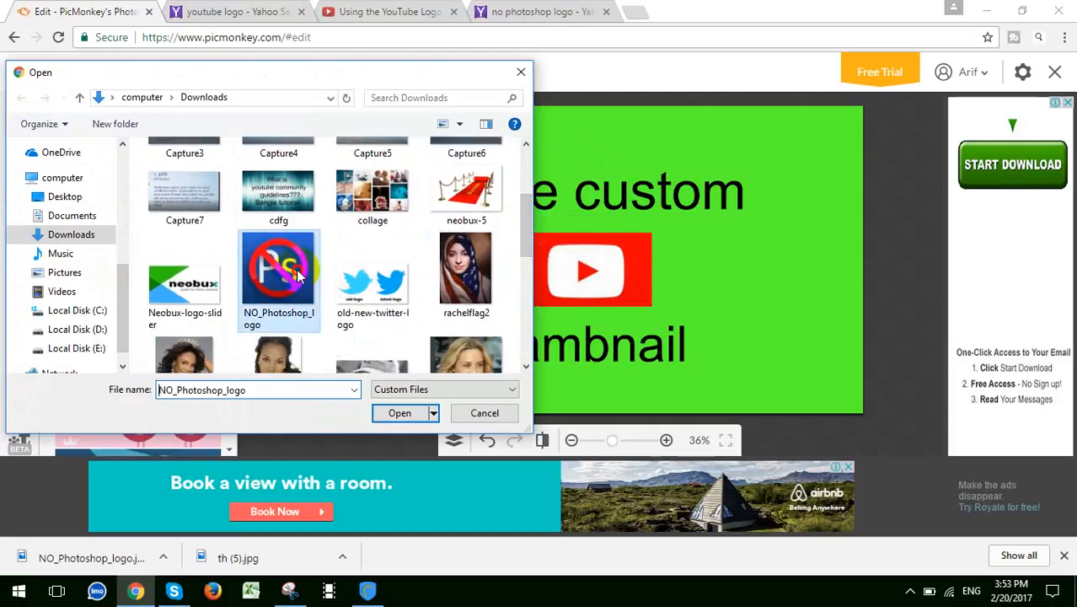
left_click(402, 419)
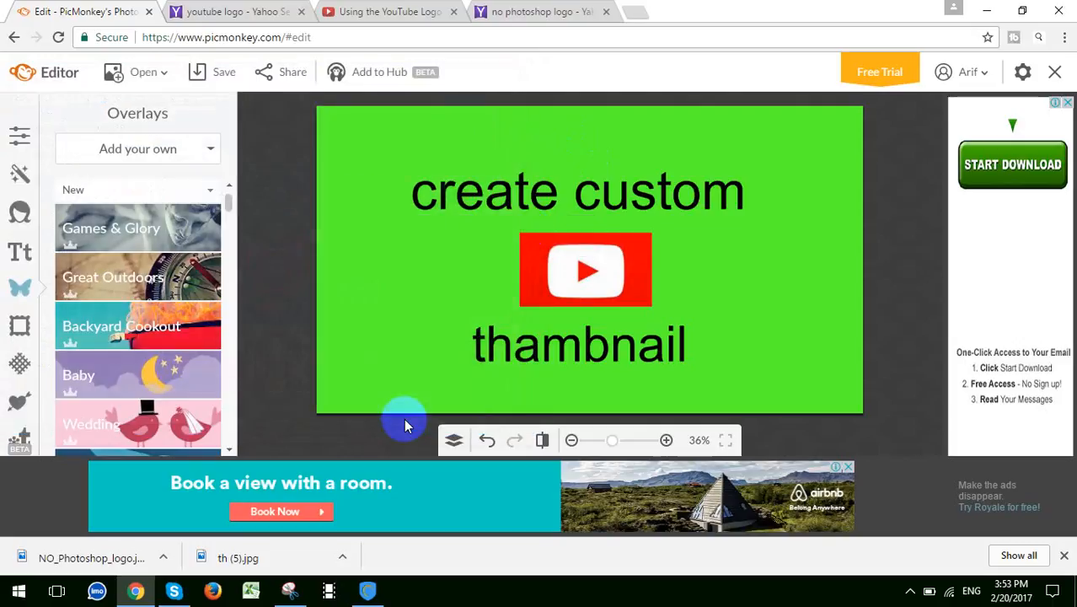
Move the no-Photoshop logo to the YouTube logo's left edge and restack them, sending it backward twice and the YouTube logo backward once.
left_click_drag(590, 255, 470, 265)
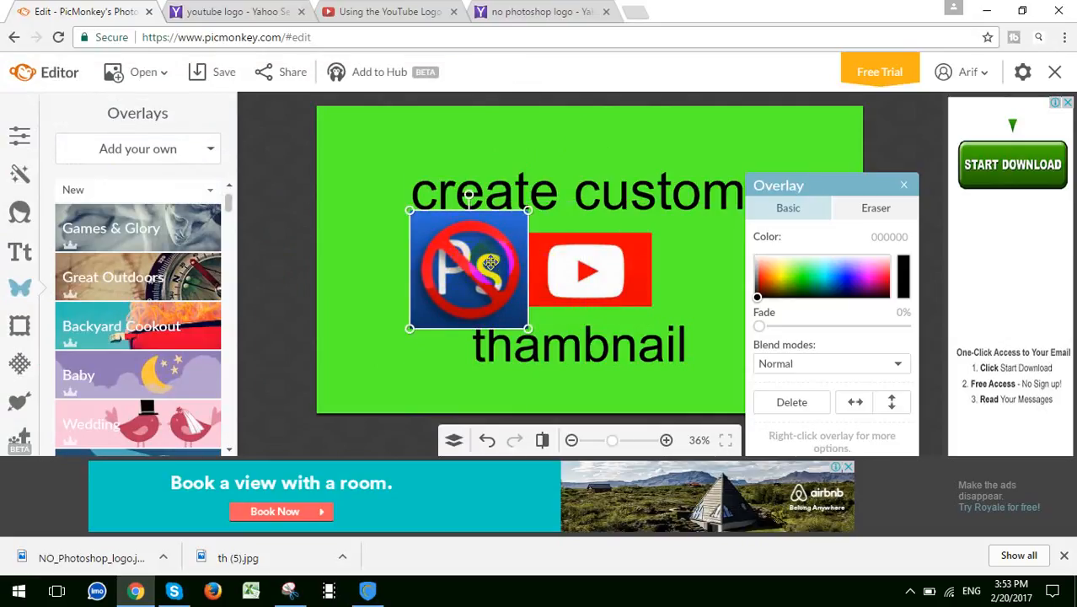
right_click(479, 264)
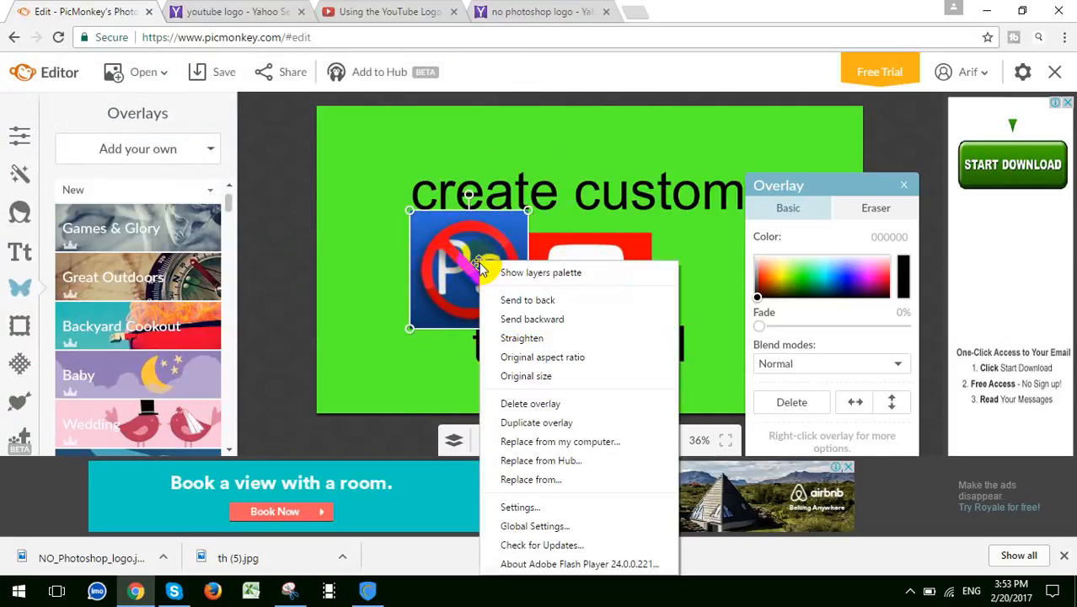
left_click(529, 319)
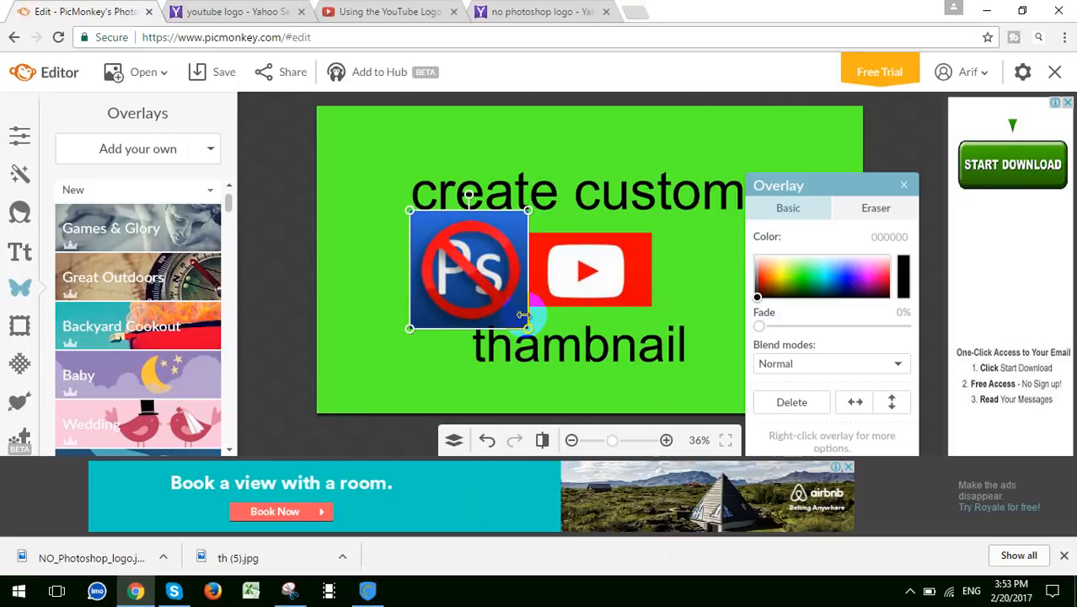
right_click(524, 315)
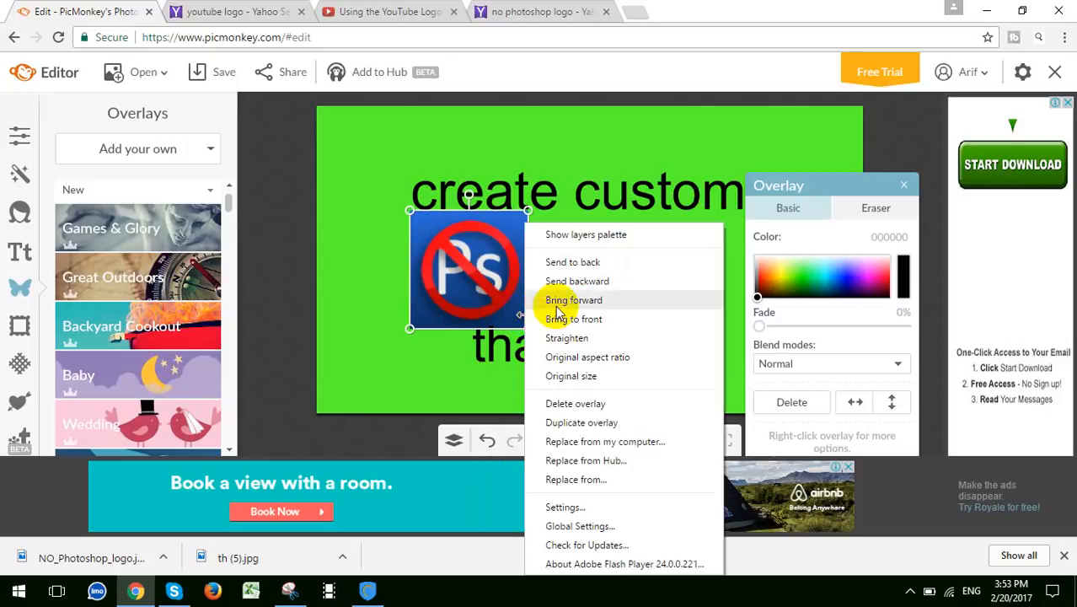
left_click(570, 283)
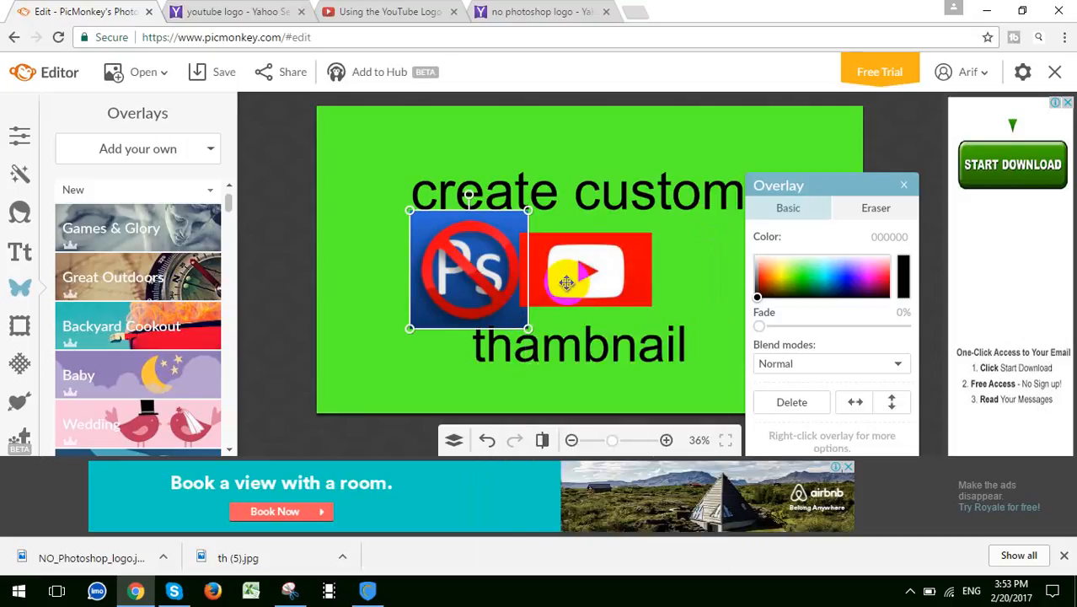
right_click(566, 283)
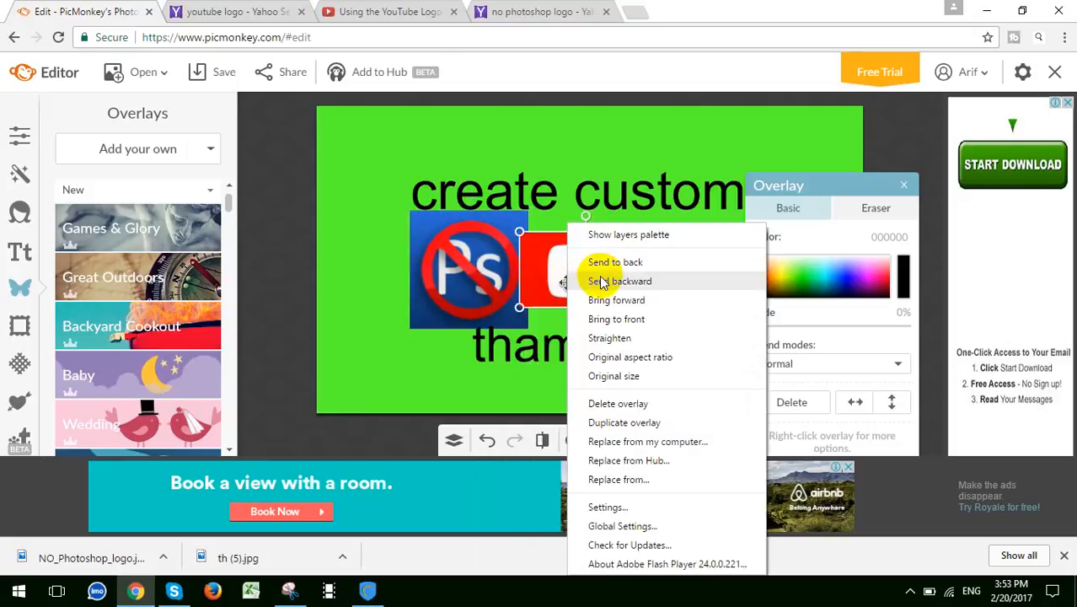
left_click(601, 283)
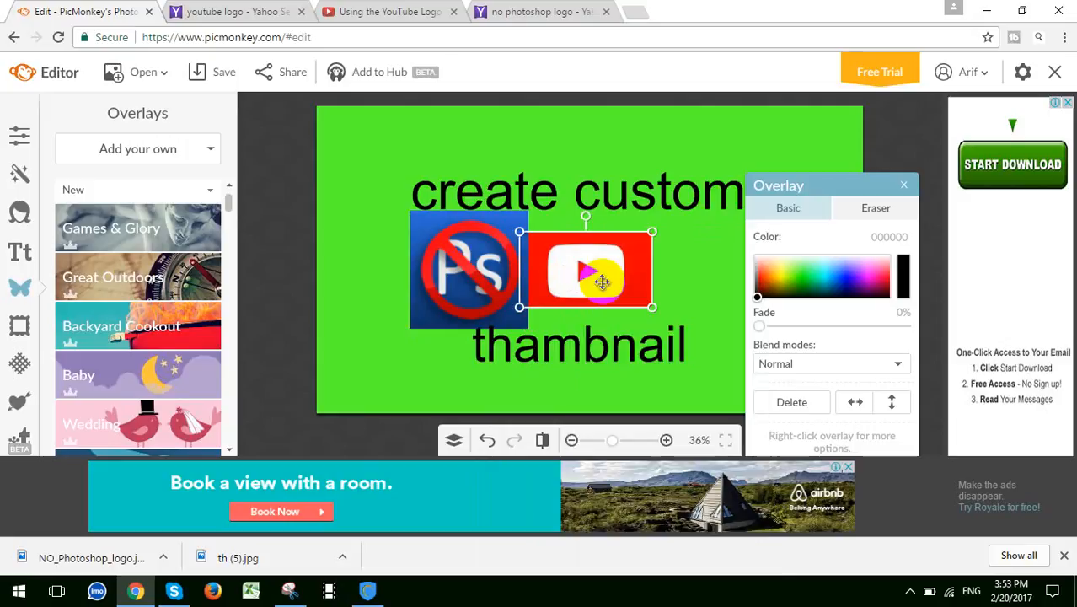
Move the no-Photoshop logo toward the canvas's left edge, shrink it slightly, and align it level with the YouTube logo.
left_click(482, 270)
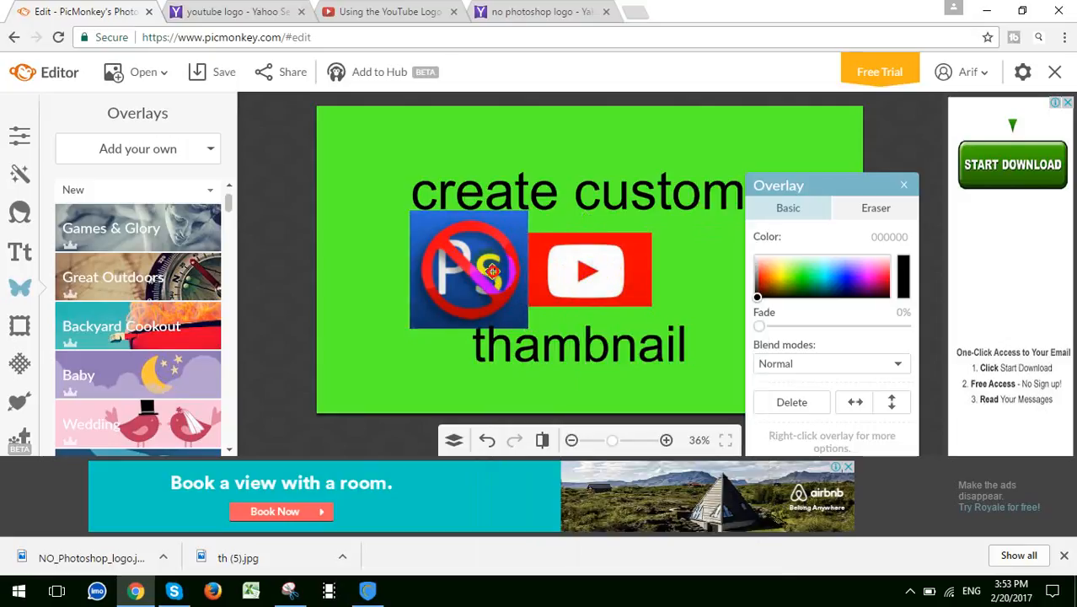
left_click_drag(447, 274, 365, 273)
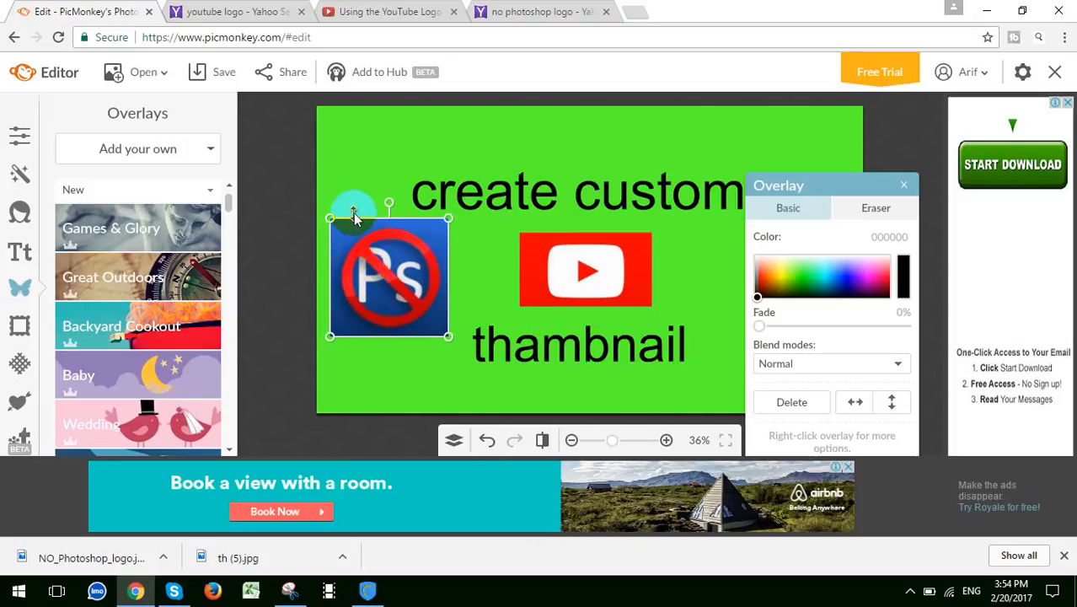
left_click(363, 234)
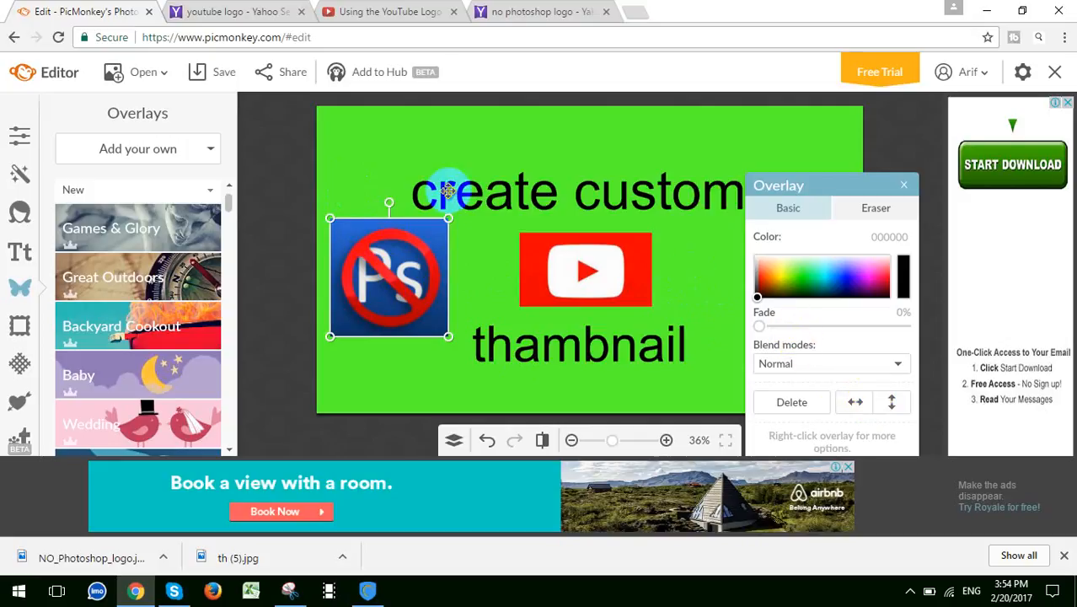
left_click(375, 182)
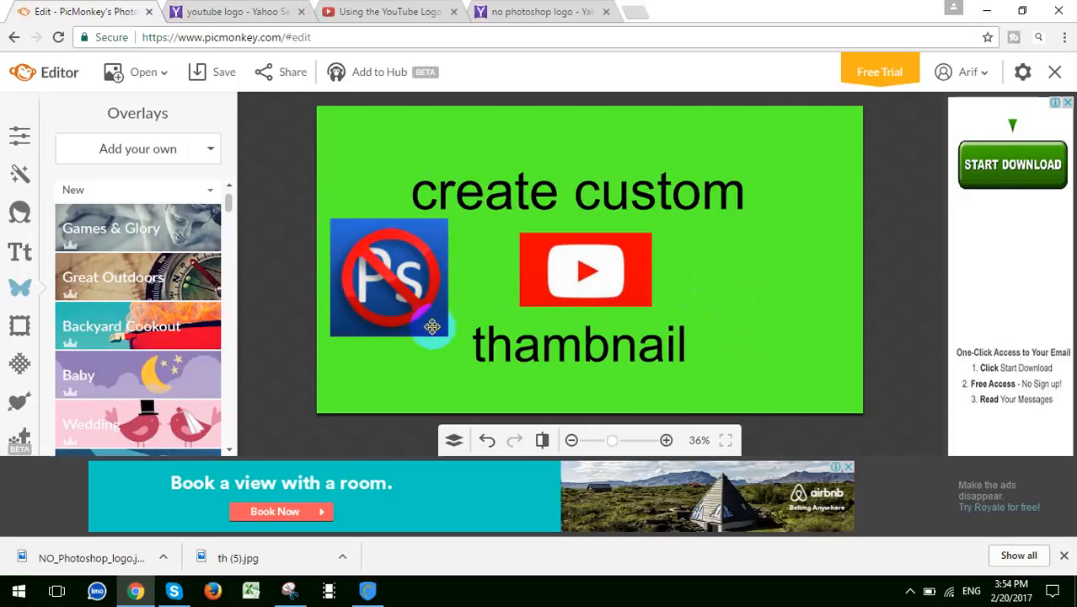
left_click(381, 265)
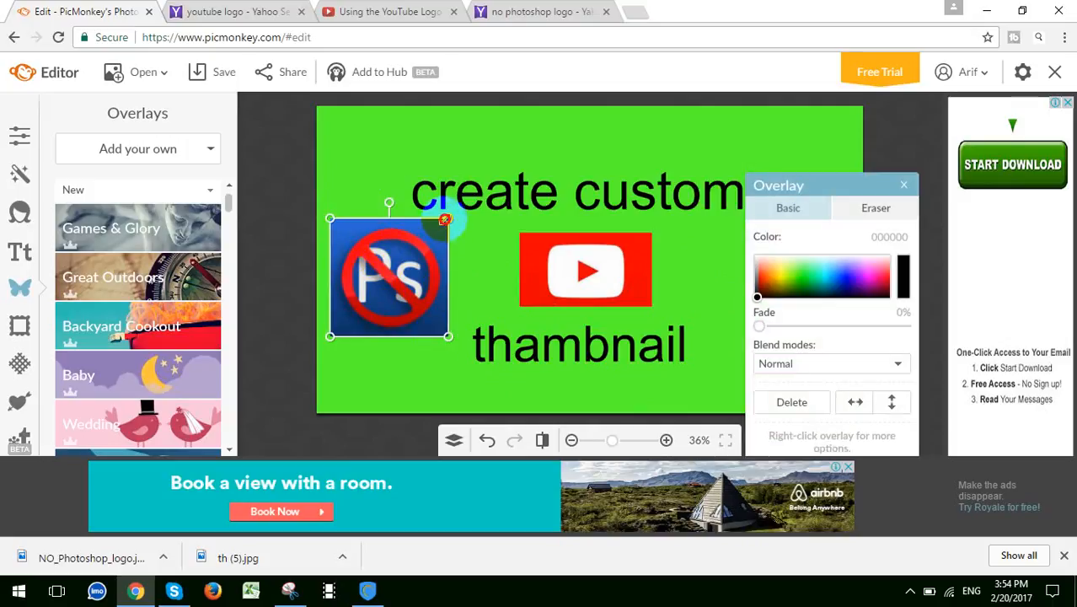
left_click_drag(444, 219, 430, 236)
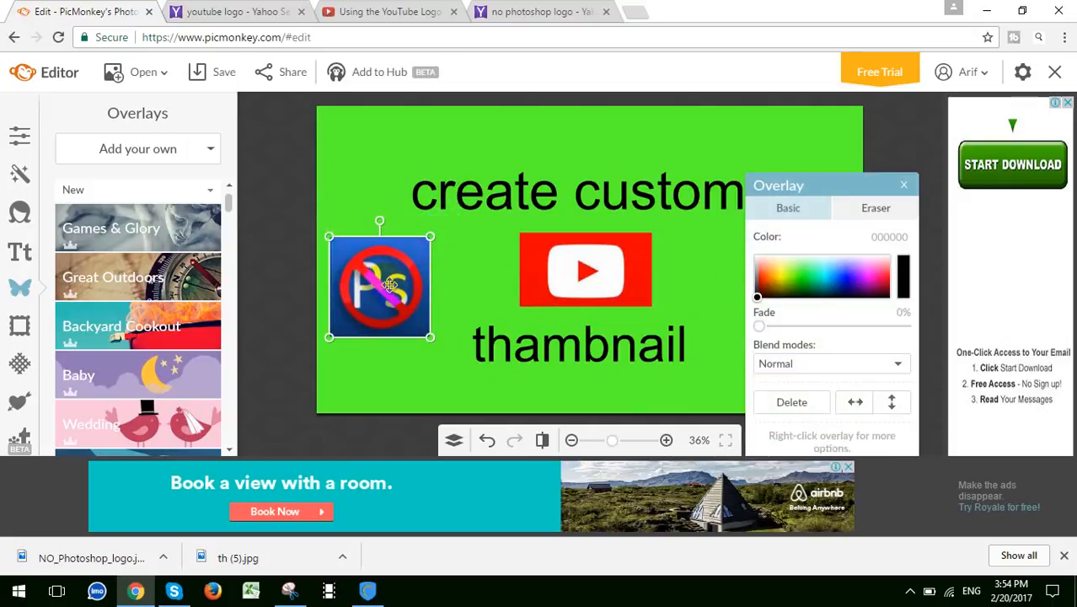
left_click_drag(389, 285, 391, 275)
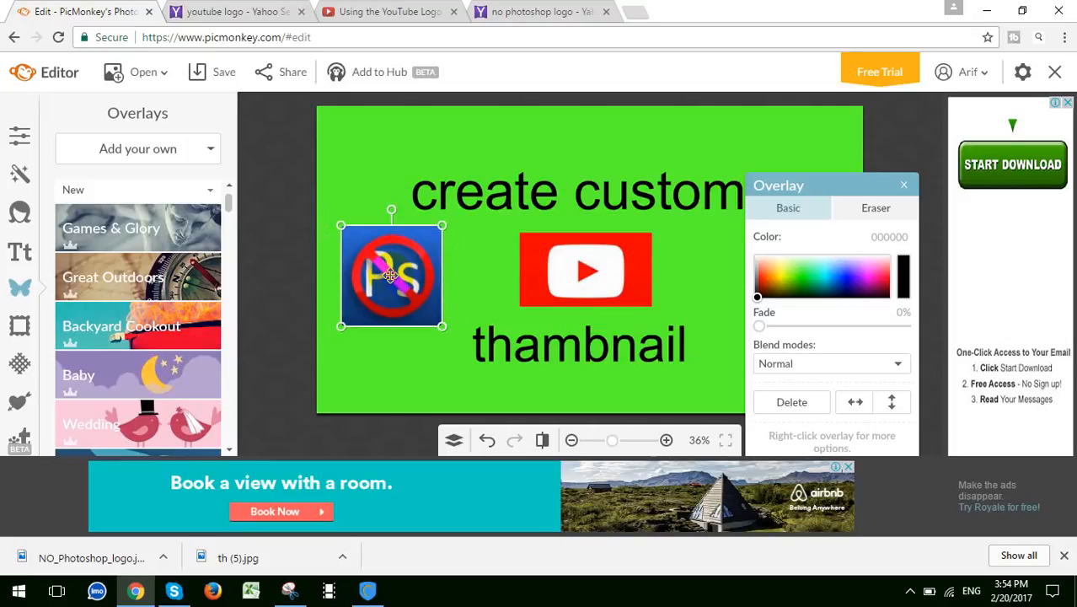
left_click(355, 222)
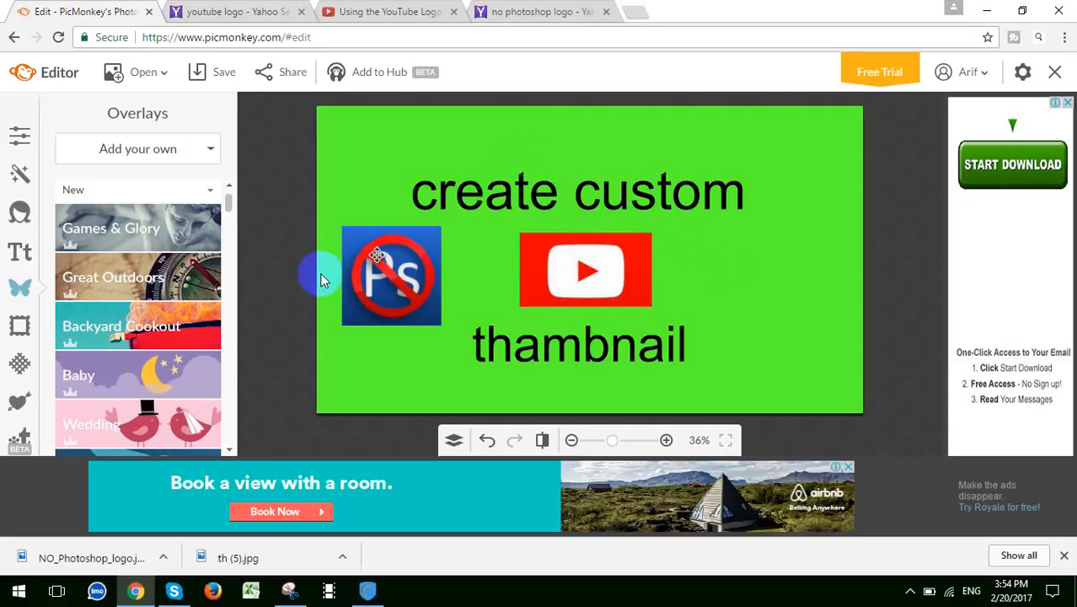
Add an Arial text box above "create custom" containing the creator's first name followed by "360".
left_click(25, 259)
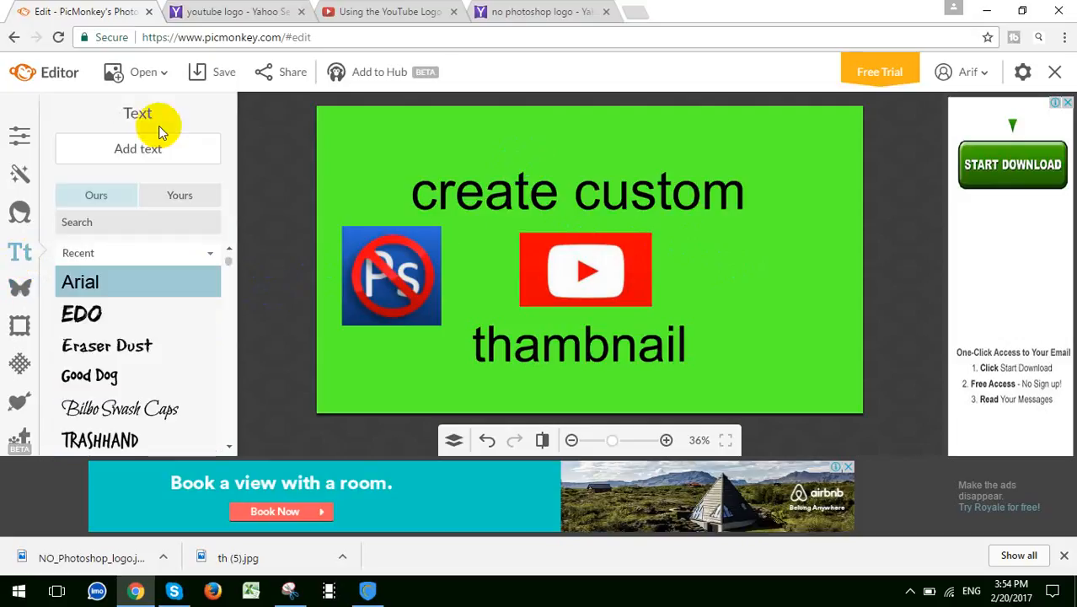
left_click(135, 153)
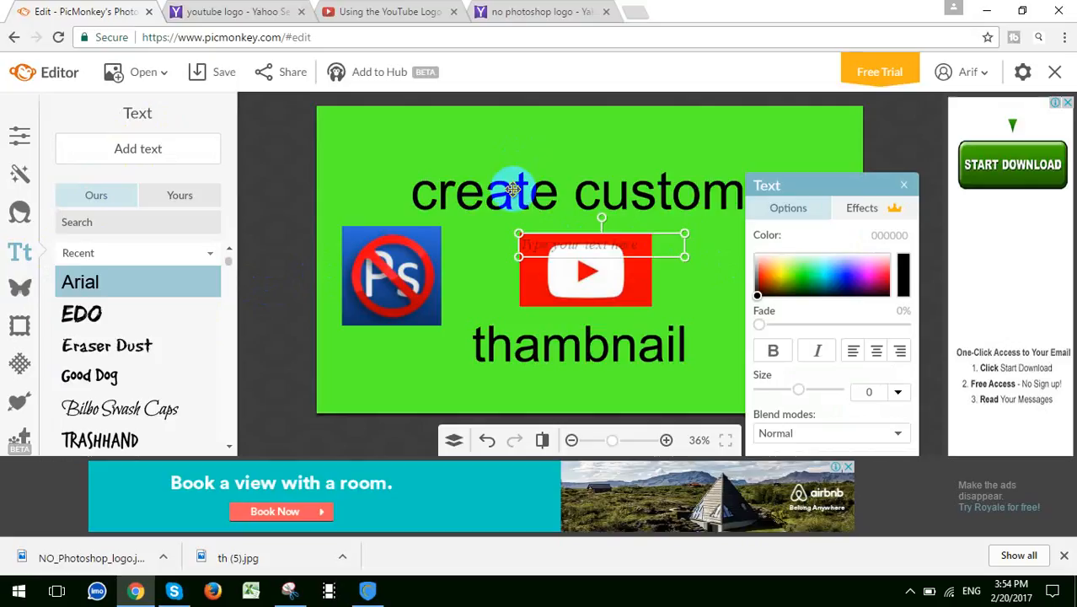
left_click(580, 247)
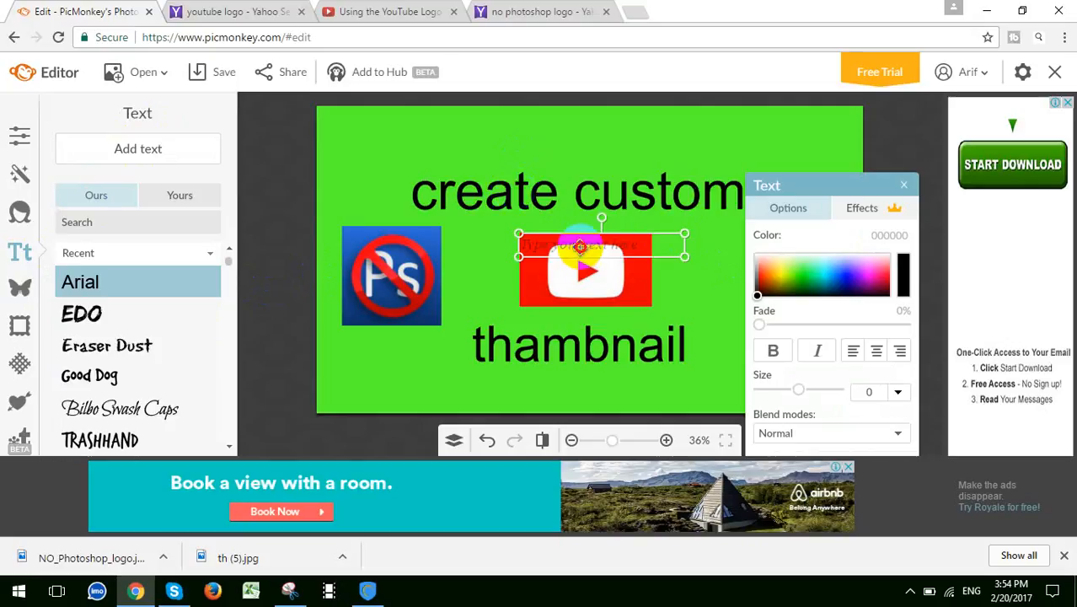
left_click_drag(579, 246, 552, 145)
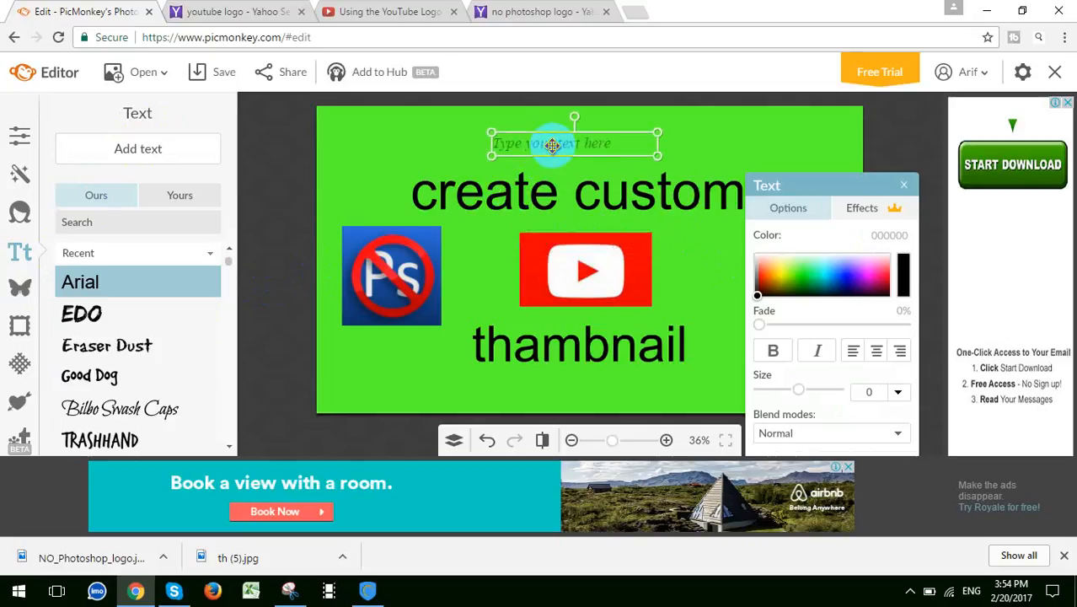
left_click(552, 145)
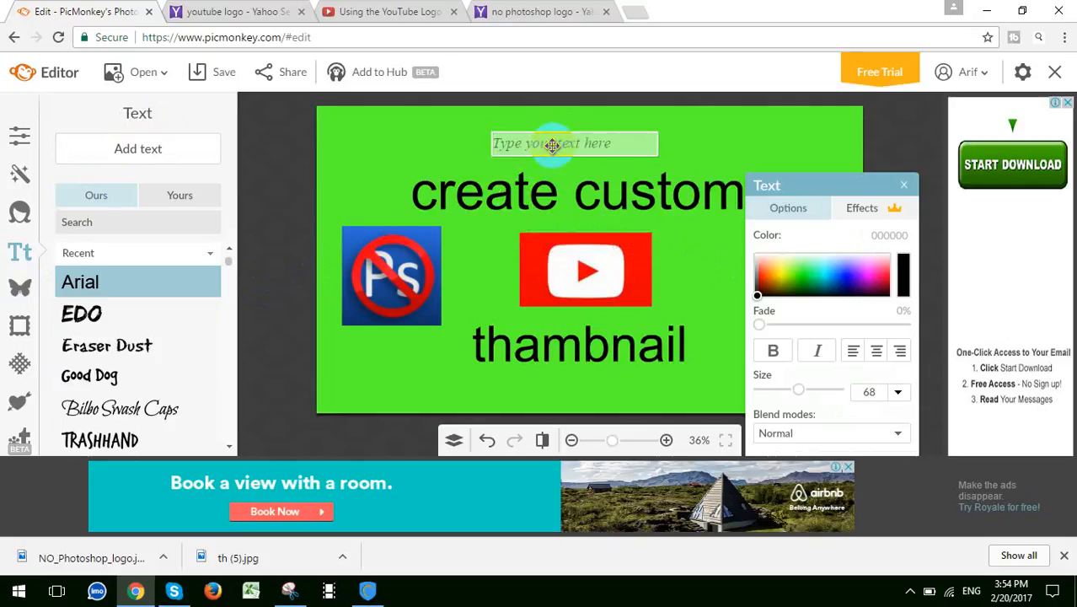
type("Arif 360")
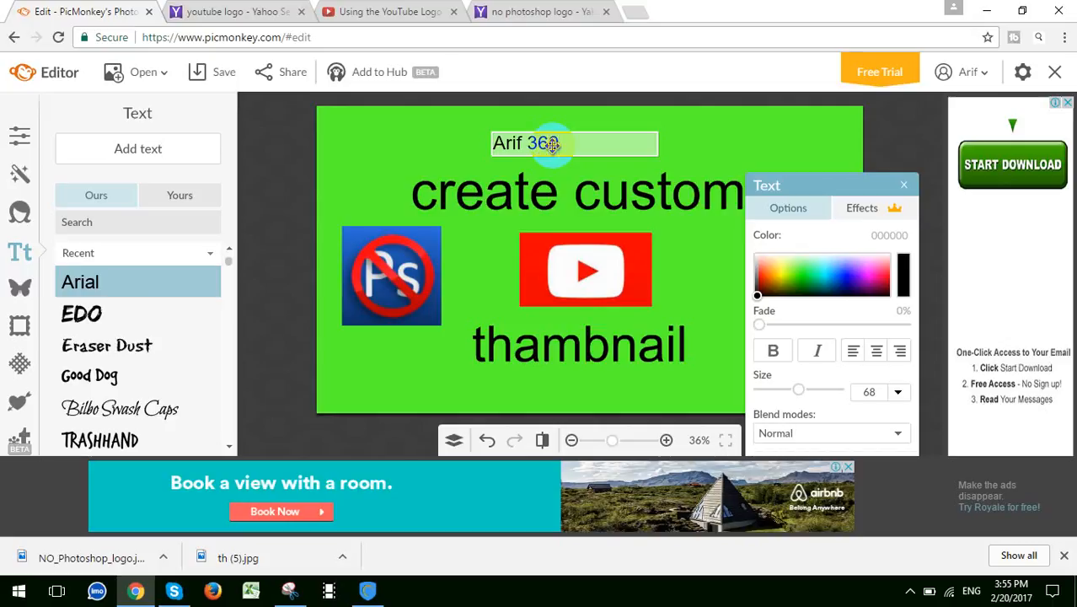
left_click(447, 145)
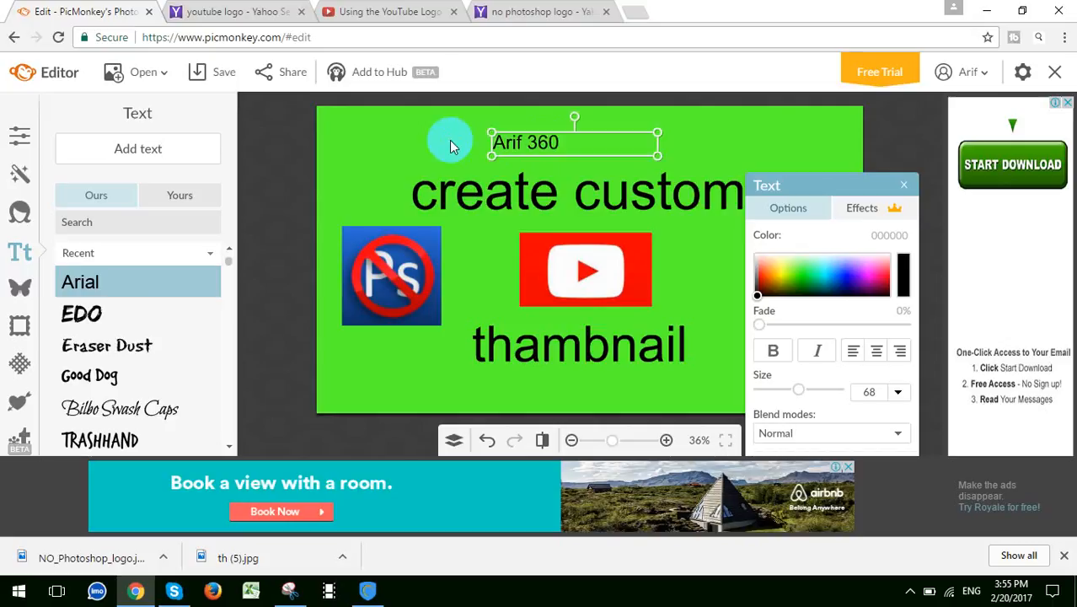
Enlarge the channel name text slightly, centre it above "create custom", and deselect it.
left_click(523, 139)
left_click_drag(523, 139, 557, 149)
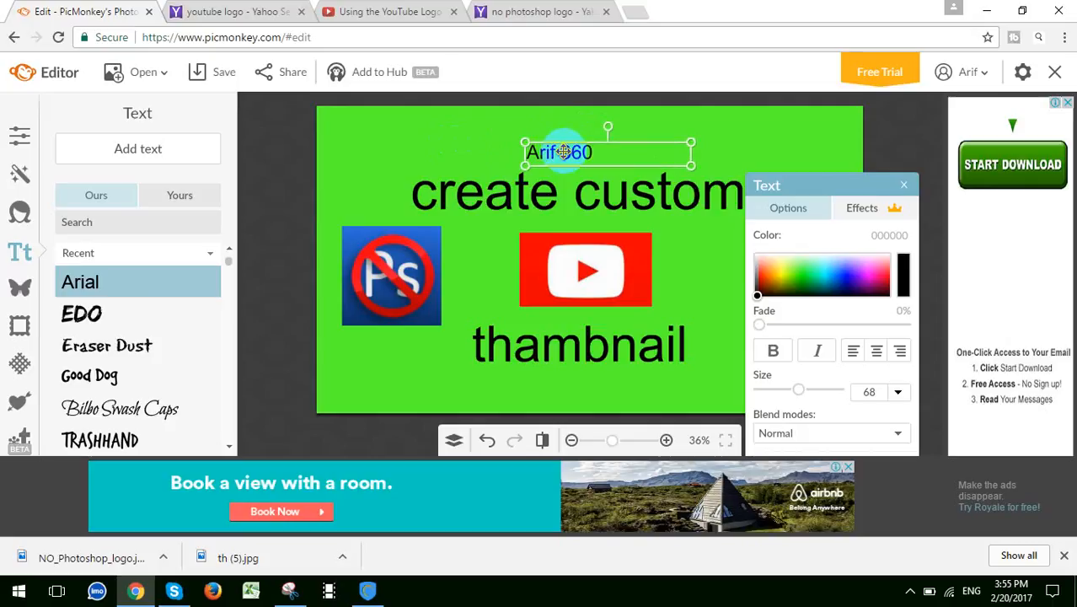
mouse_move(569, 136)
left_mouse_down()
mouse_move(565, 127)
mouse_move(462, 164)
mouse_move(556, 151)
left_mouse_up()
left_click(379, 161)
left_click(429, 149)
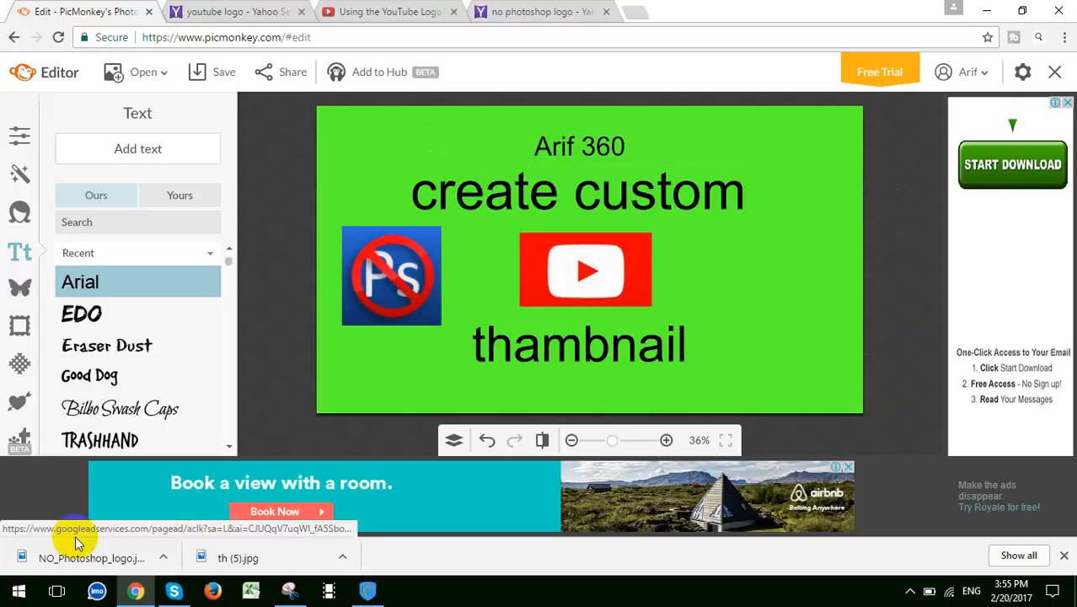
left_click(231, 254)
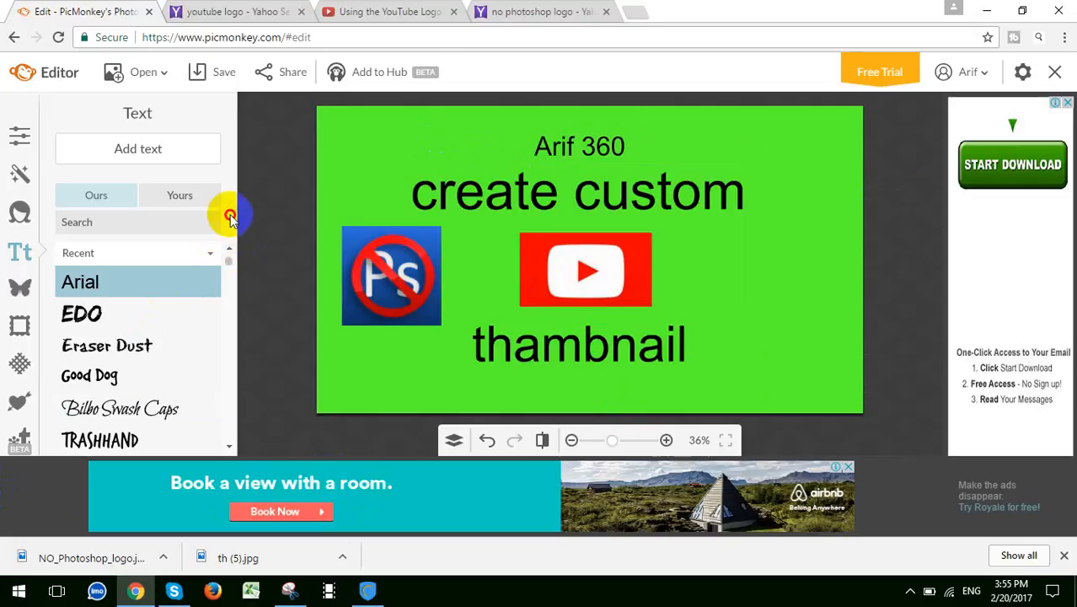
left_click(231, 221)
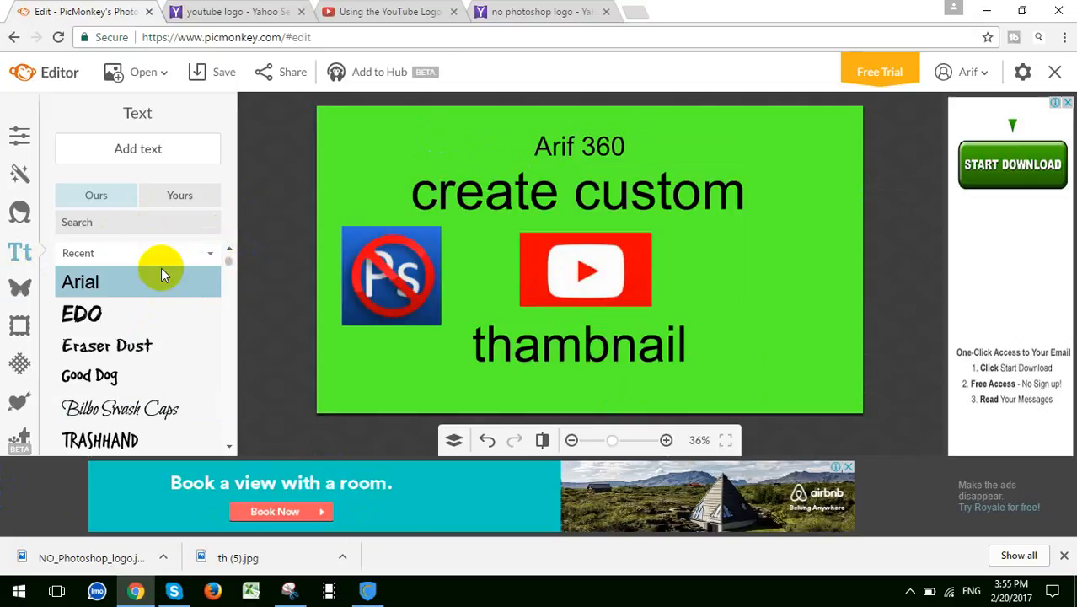
left_click(235, 269)
double_click(550, 150)
left_click(549, 154)
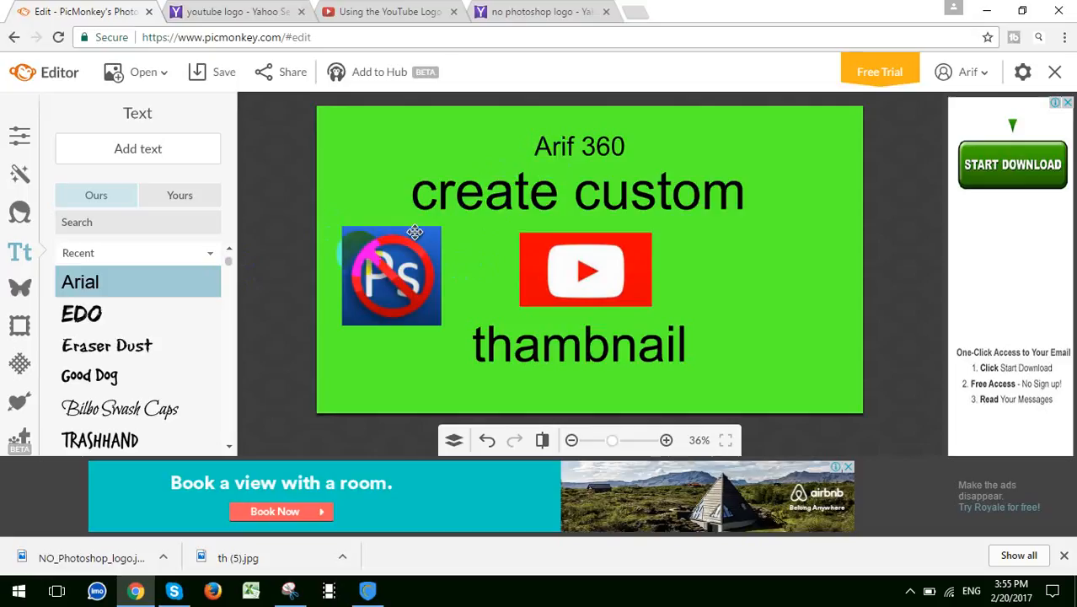
scroll(229, 253, "down", 1)
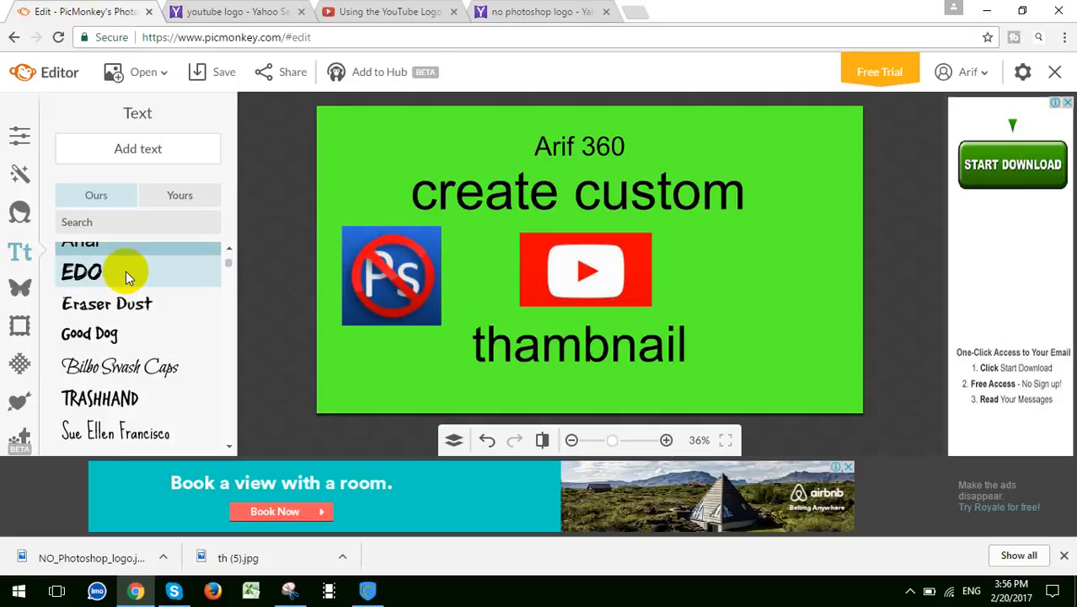
Add a Light Trails texture over the thumbnail's green background.
left_click(18, 361)
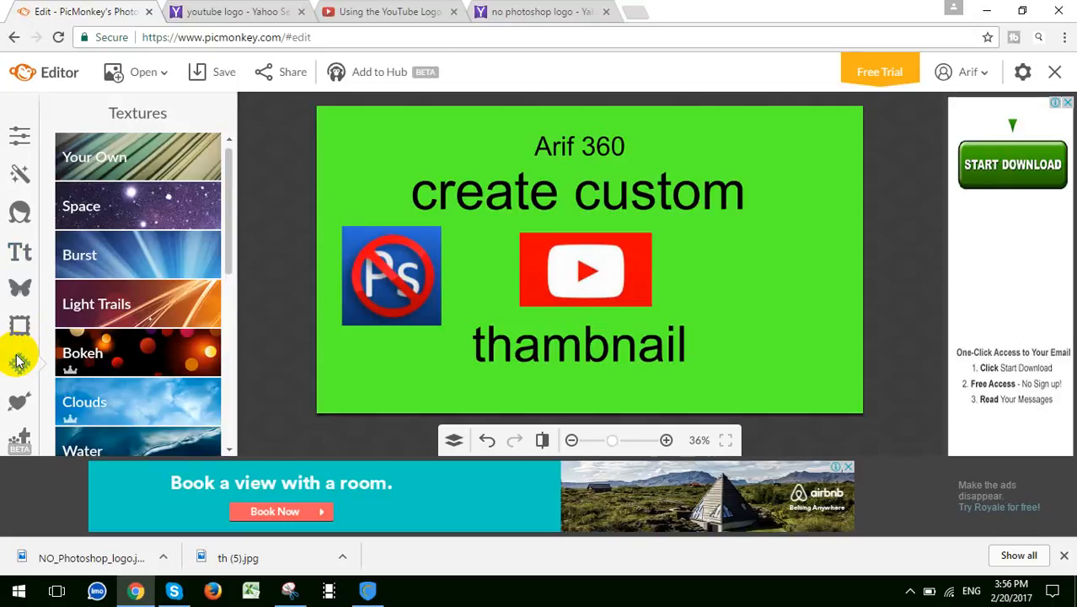
left_click(131, 303)
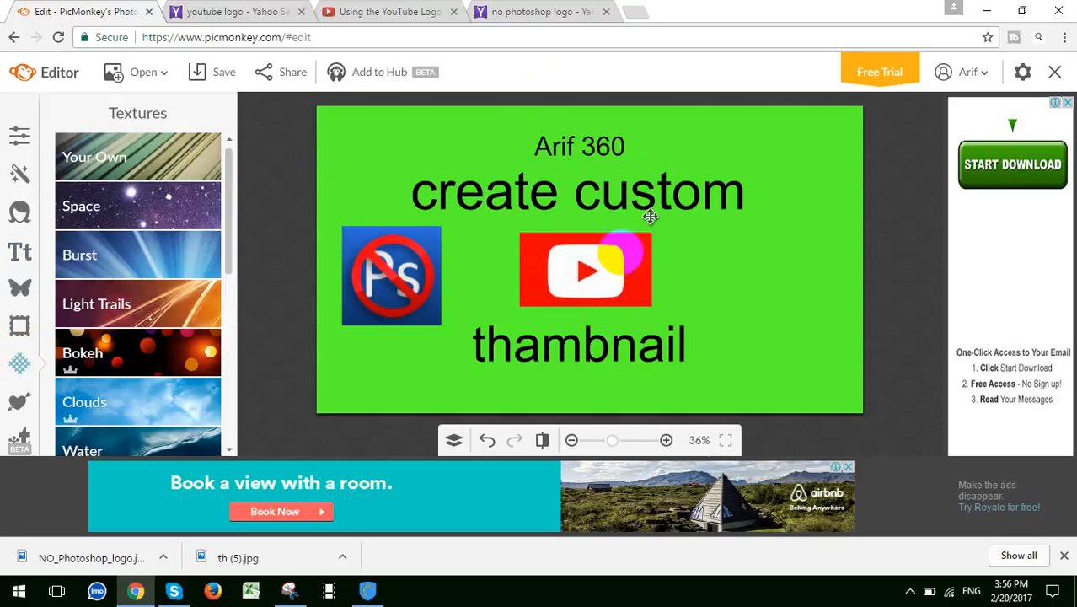
left_click(122, 306)
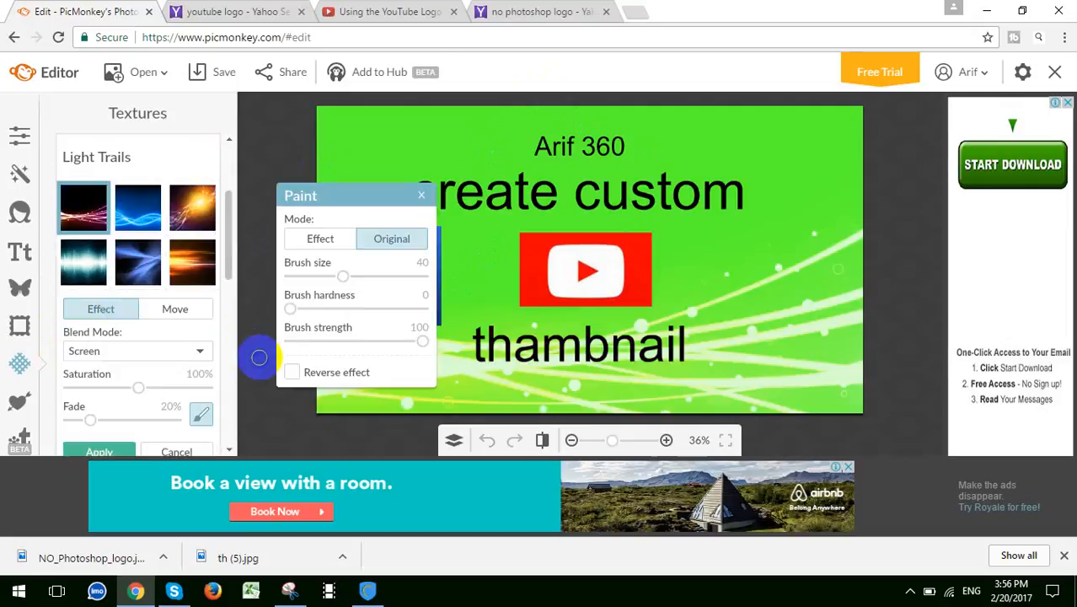
Try the other Light Trails variants, choose the teal sound-wave one, and move the Paint palette off the canvas.
left_click(135, 207)
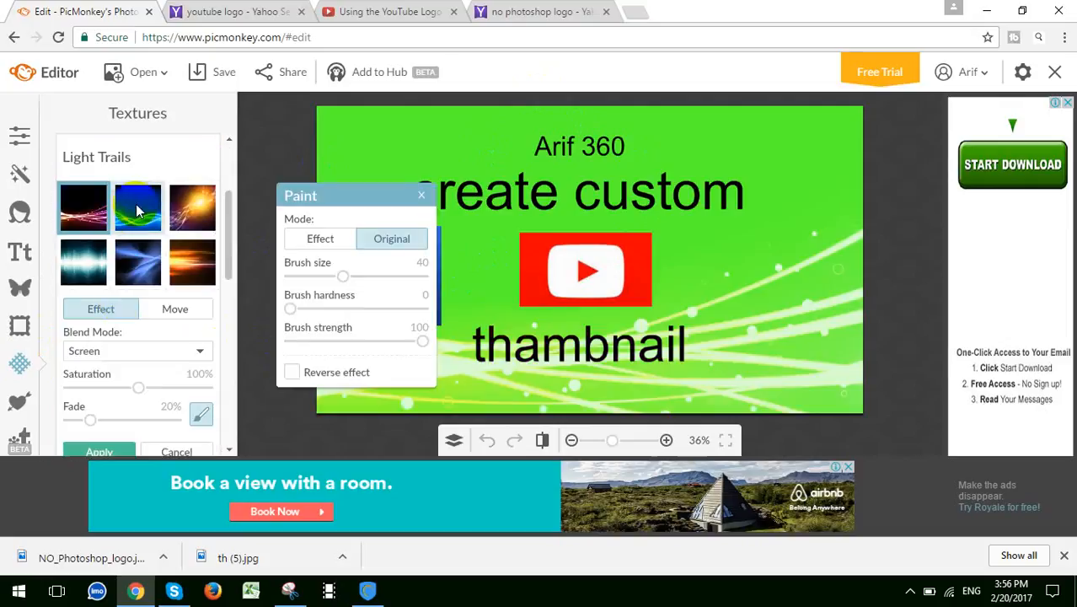
left_click(201, 204)
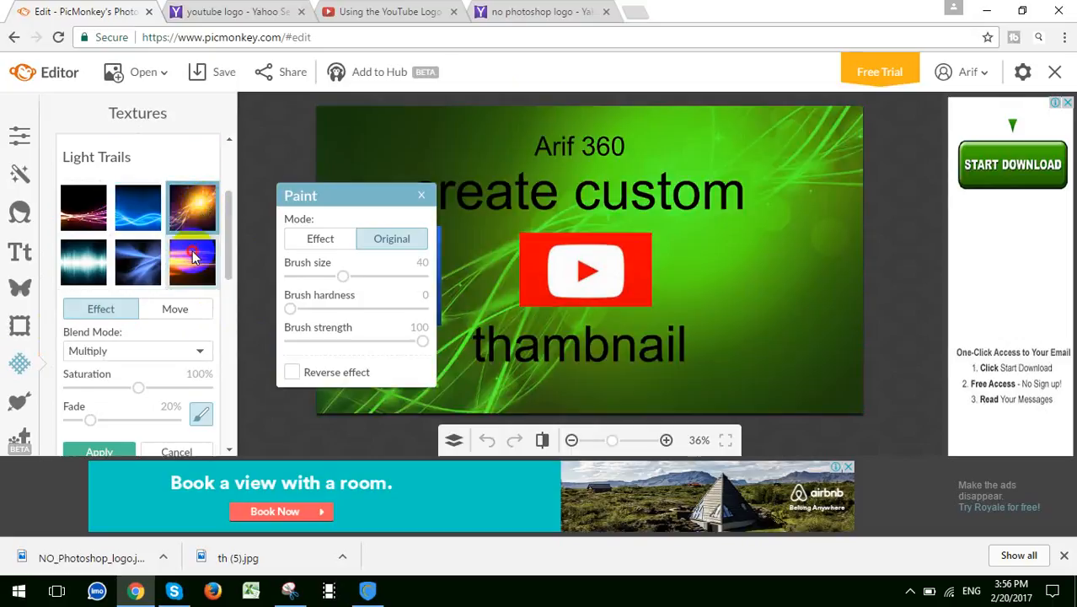
left_click(192, 258)
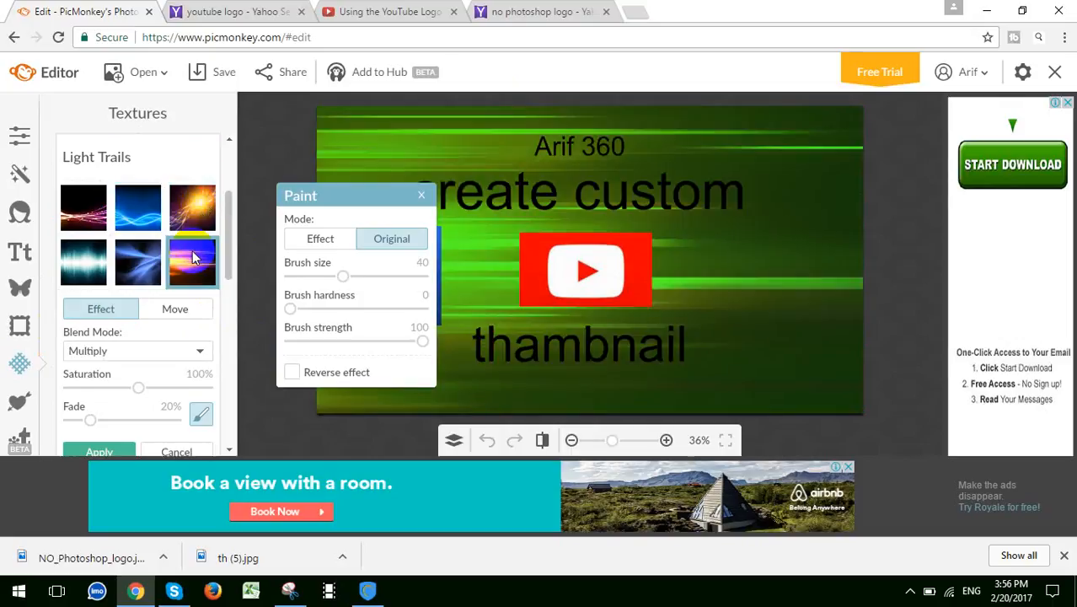
left_click(119, 257)
left_click(79, 263)
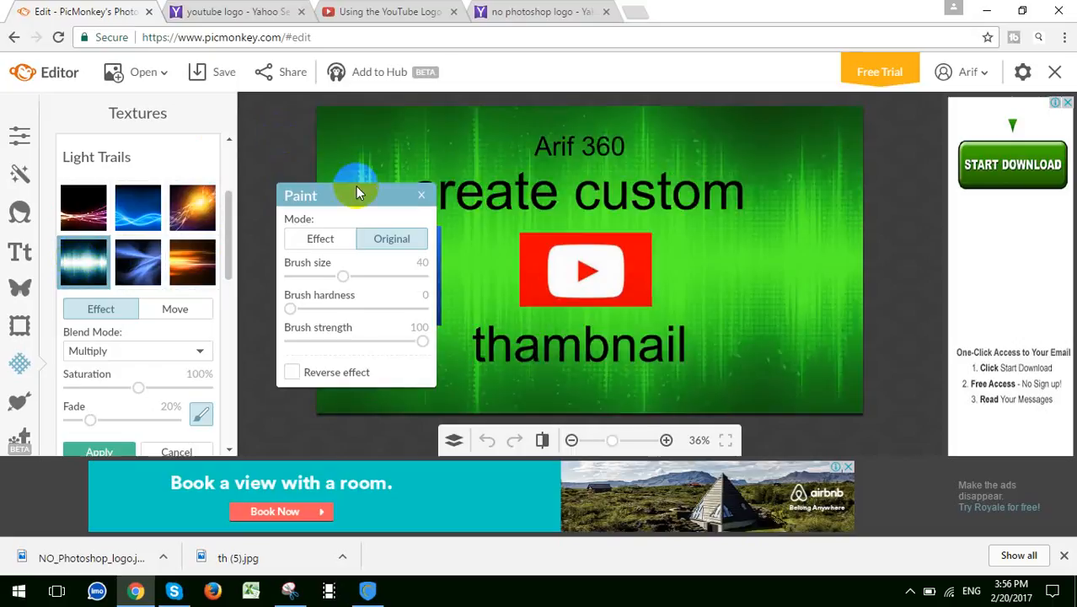
mouse_move(341, 195)
left_mouse_down()
mouse_move(171, 163)
mouse_move(125, 105)
left_mouse_up()
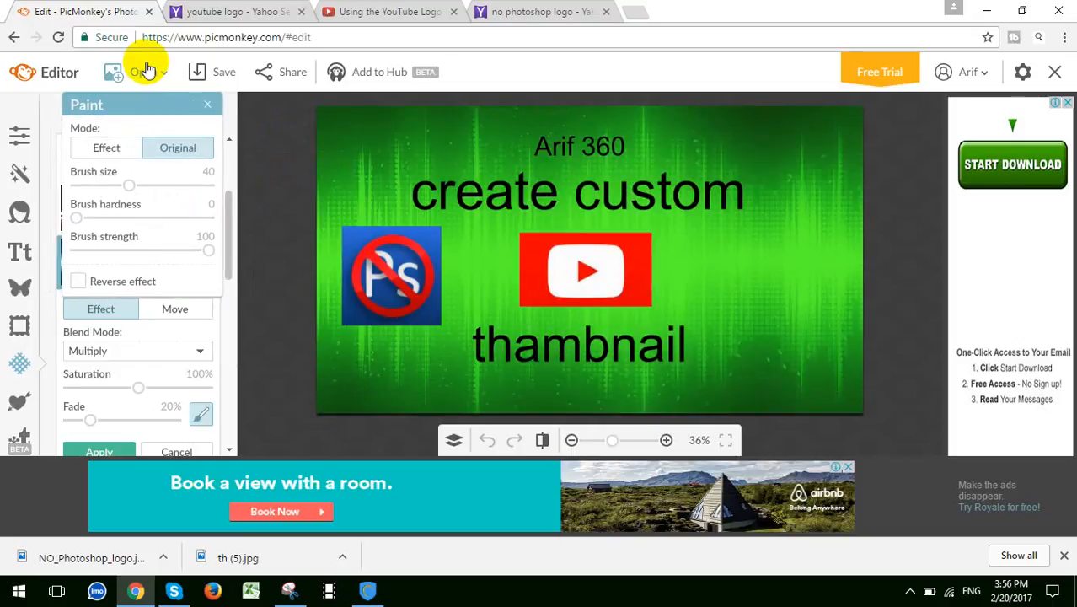